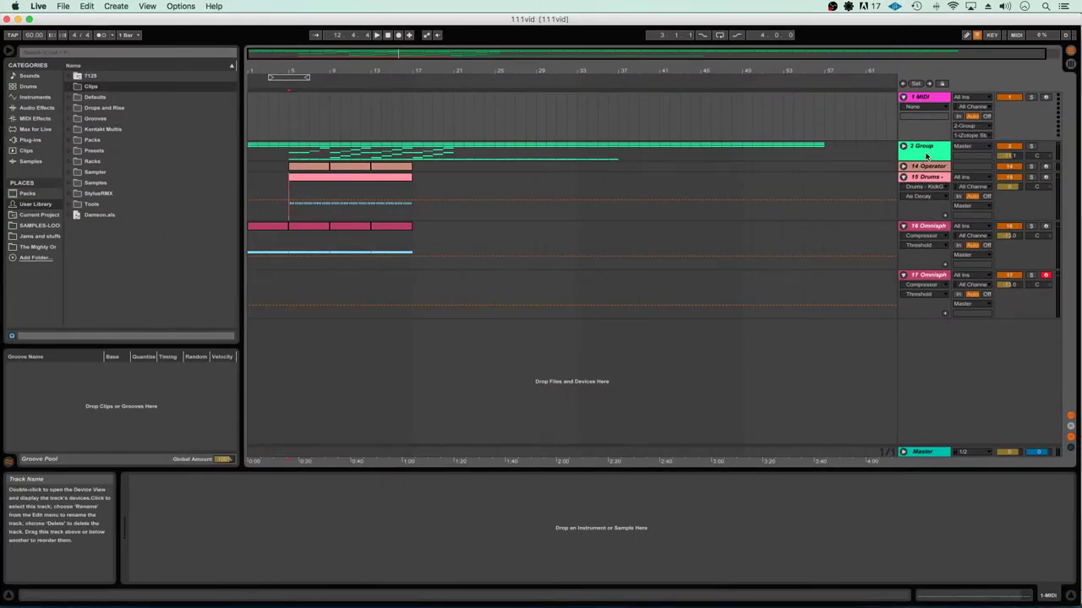
Arm the 1 MIDI track for recording and unfold 2 Group to show its tracks and effects
click(1045, 97)
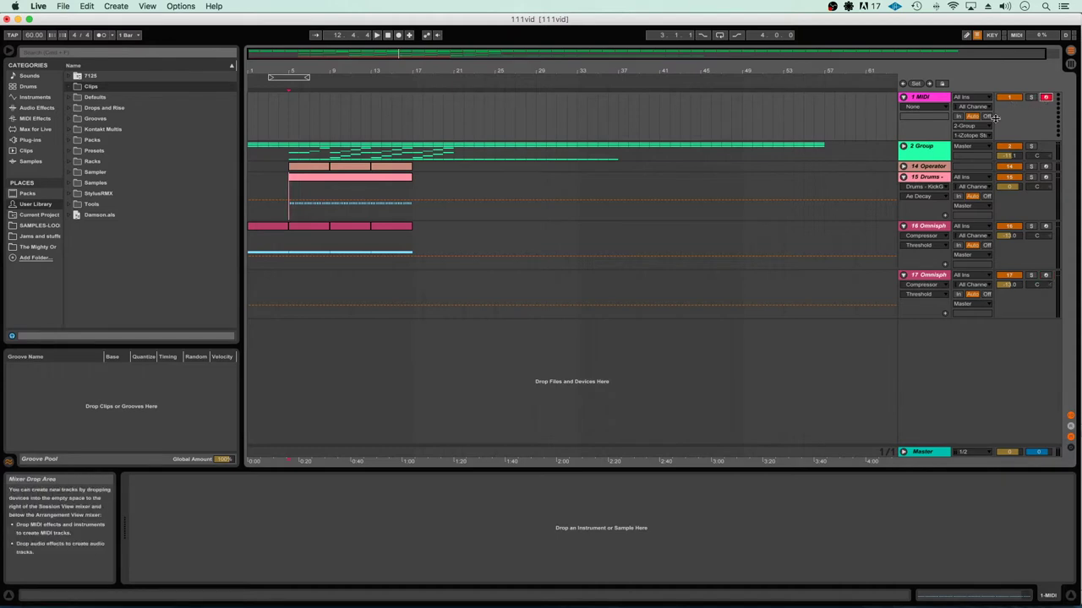
click(904, 147)
click(917, 147)
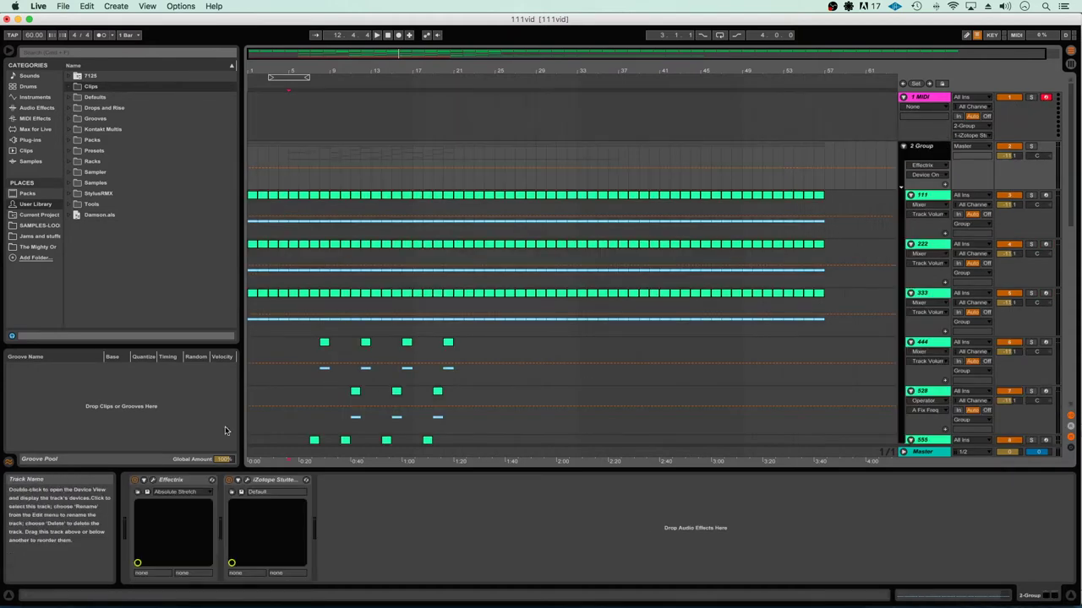
Open the iZotope Stutter Edit plug-in on 2 Group, audition it during playback, and close its window
click(246, 481)
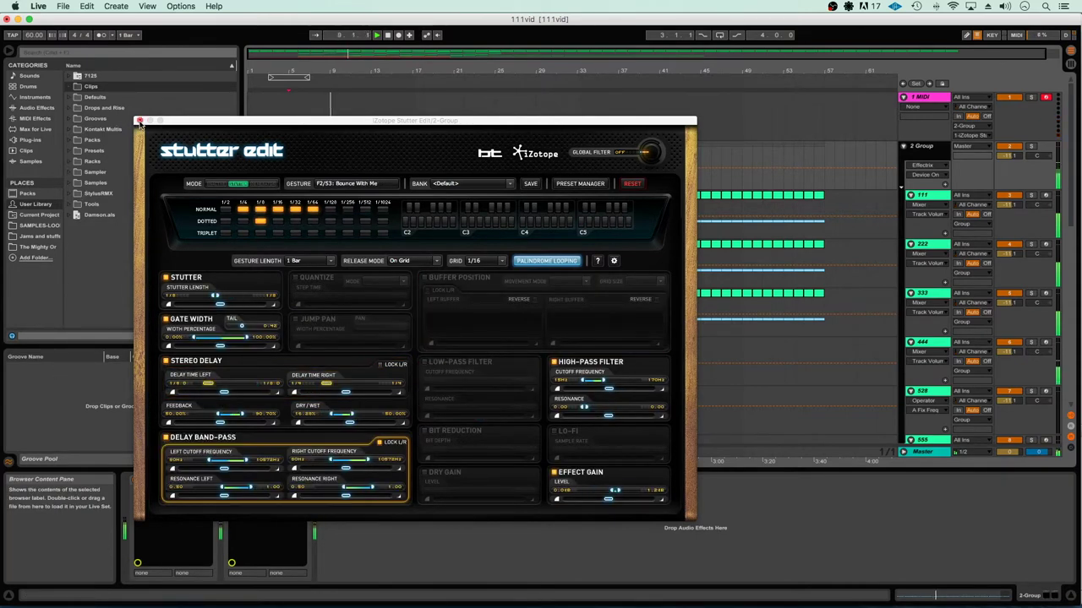
click(140, 123)
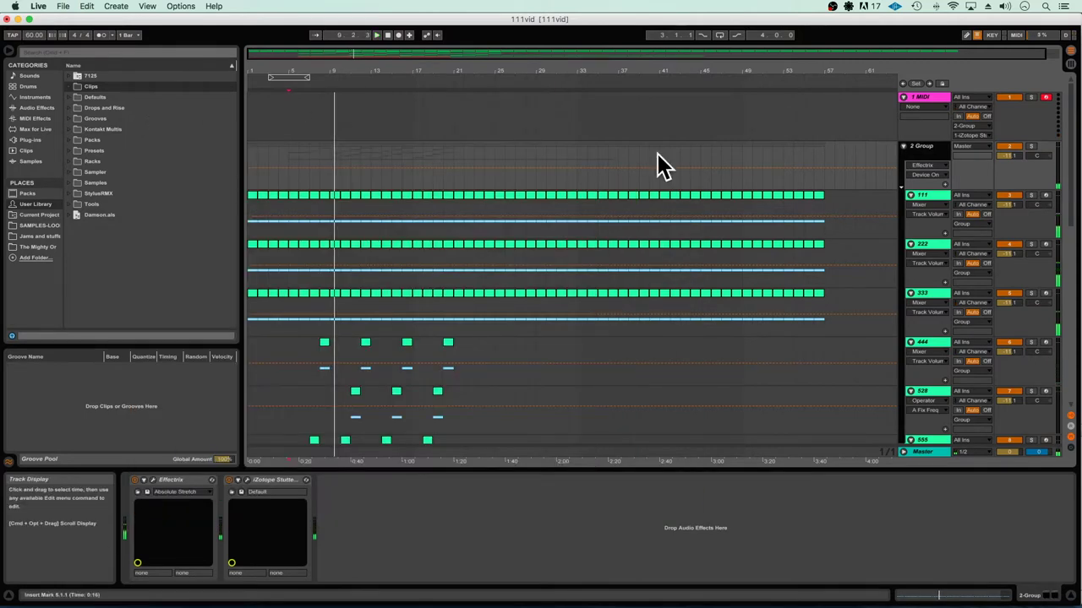
Insert an audio track below 1 MIDI and move iZotope Stutter Edit from the group onto it
click(932, 99)
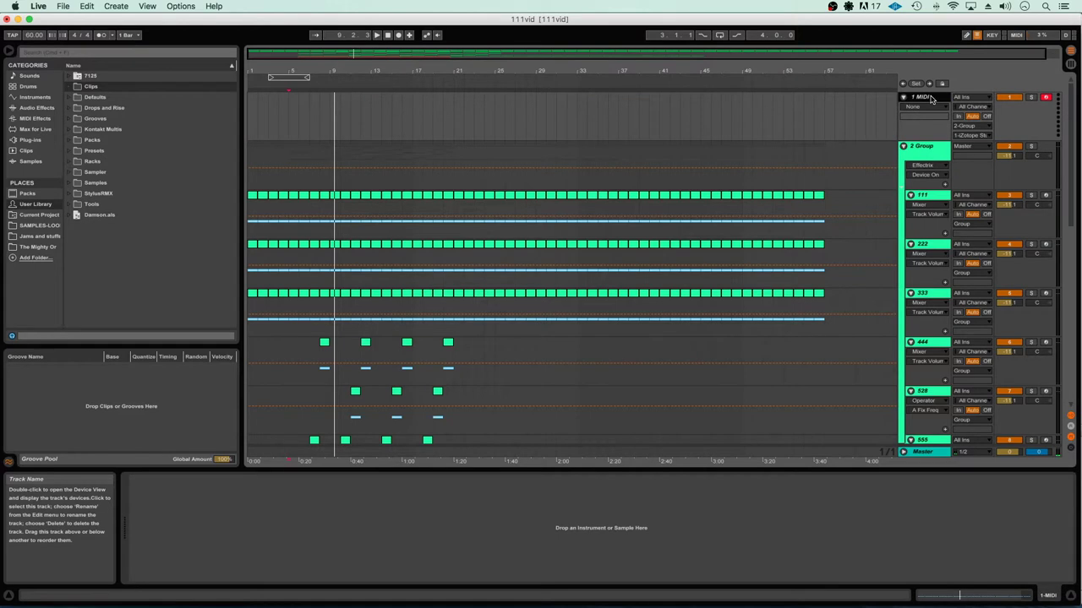
key(super+t)
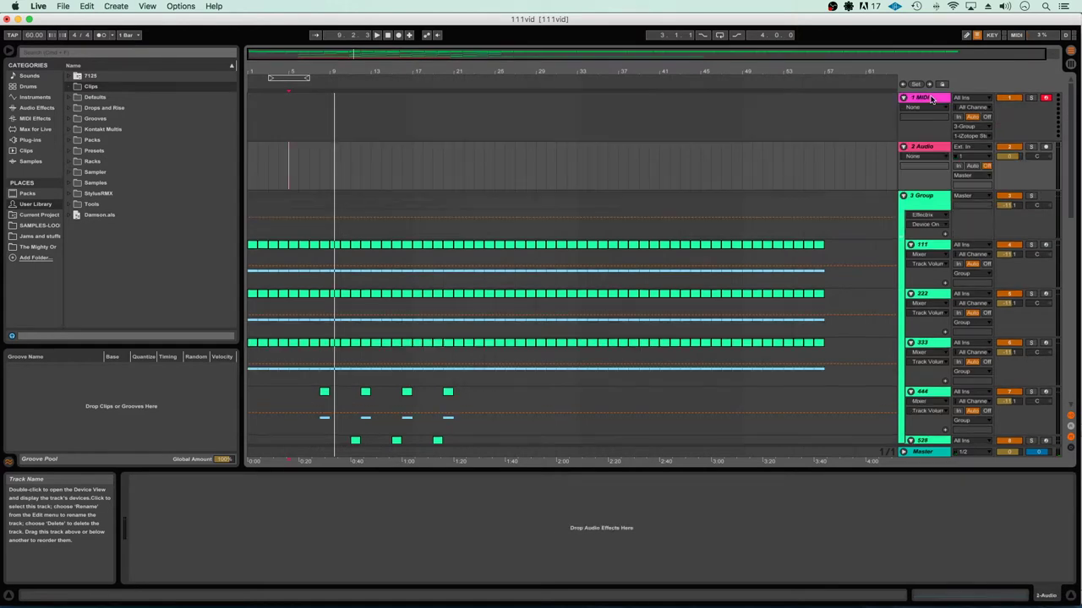
click(923, 199)
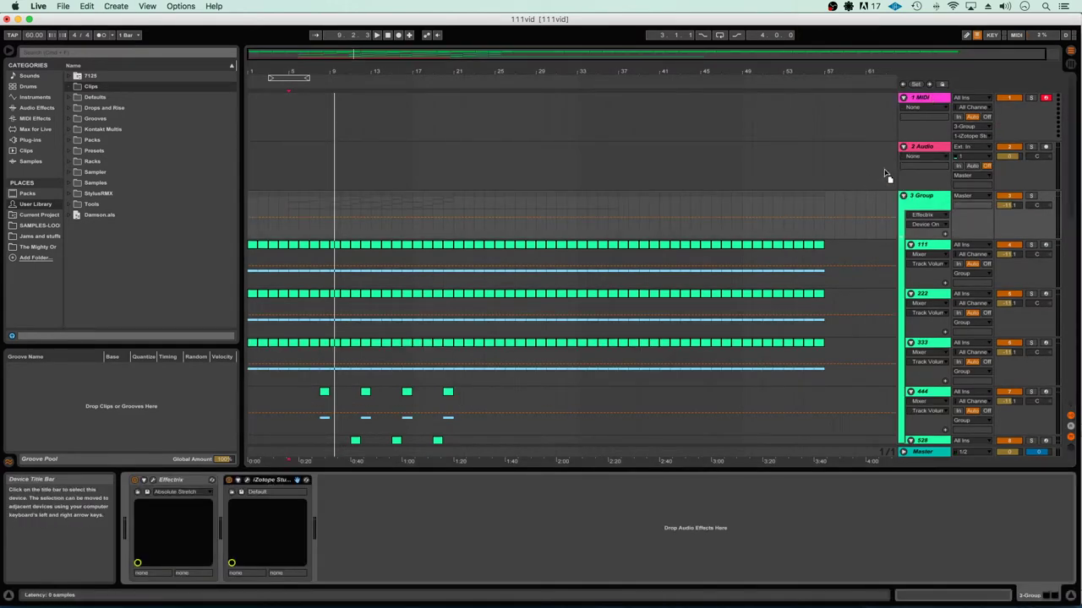
click(929, 147)
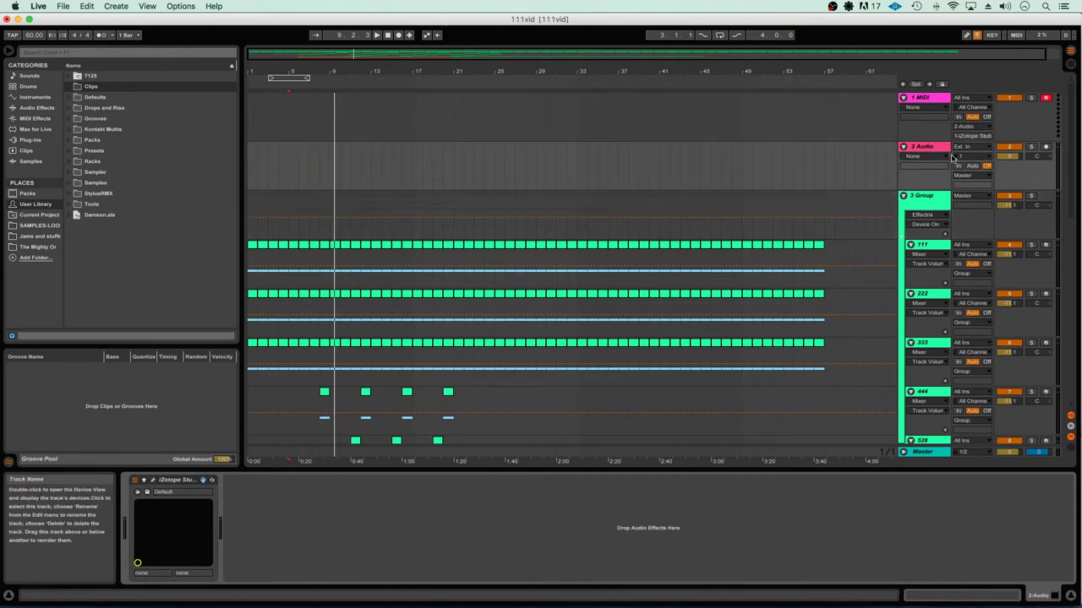
Rename the new audio track Stutter Bus and set its monitoring to In
double_click(926, 147)
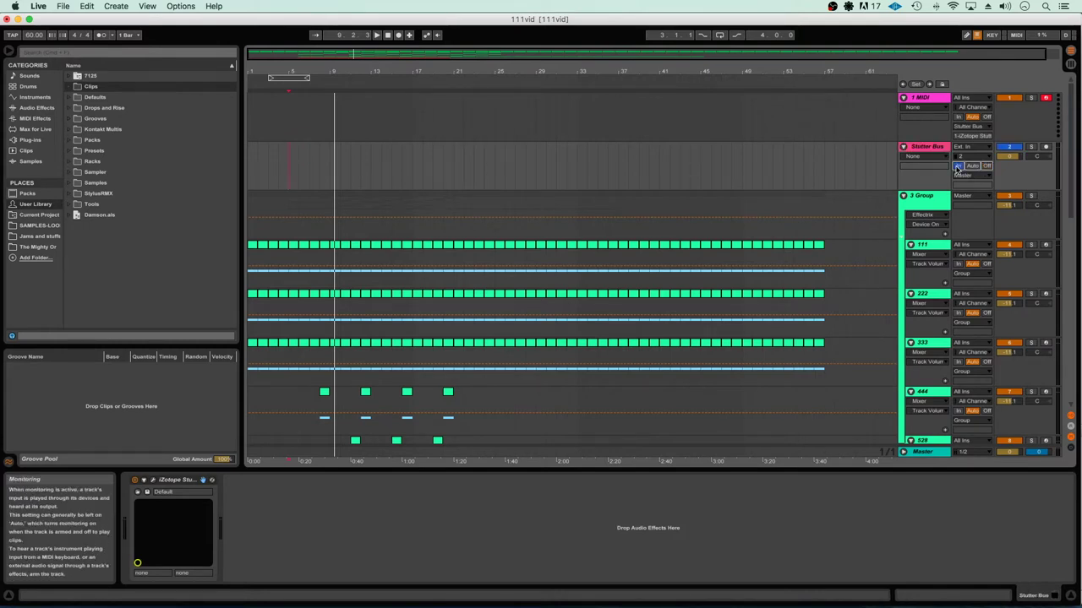
Route the audio output of tracks 444 through 1111 in the group to Stutter Bus
scroll(946, 177, down, 1)
scroll(928, 203, down, 5)
click(923, 212)
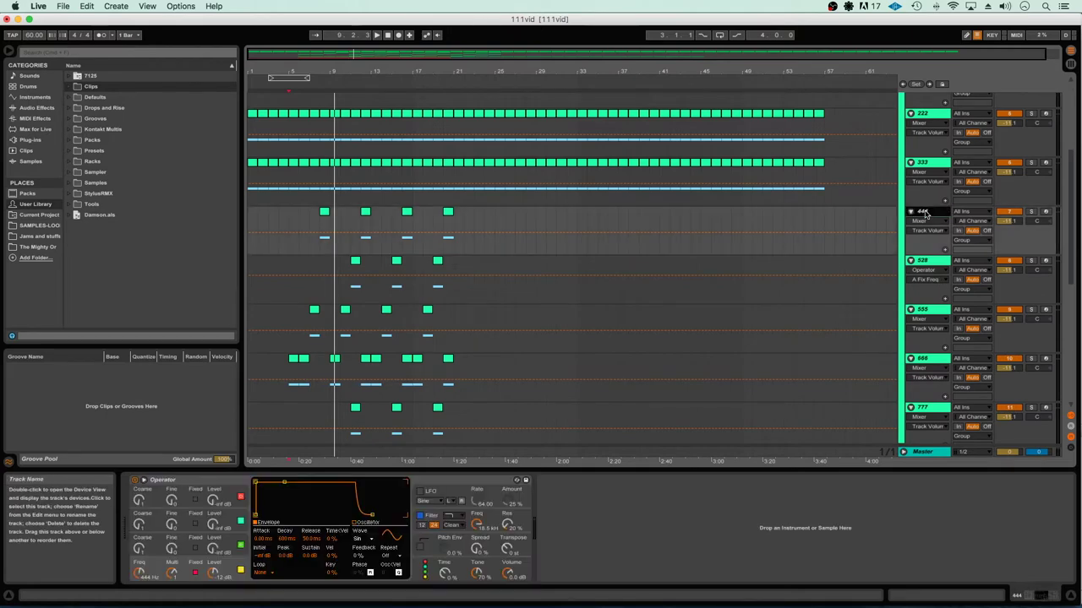
scroll(924, 214, down, 12)
click(963, 271)
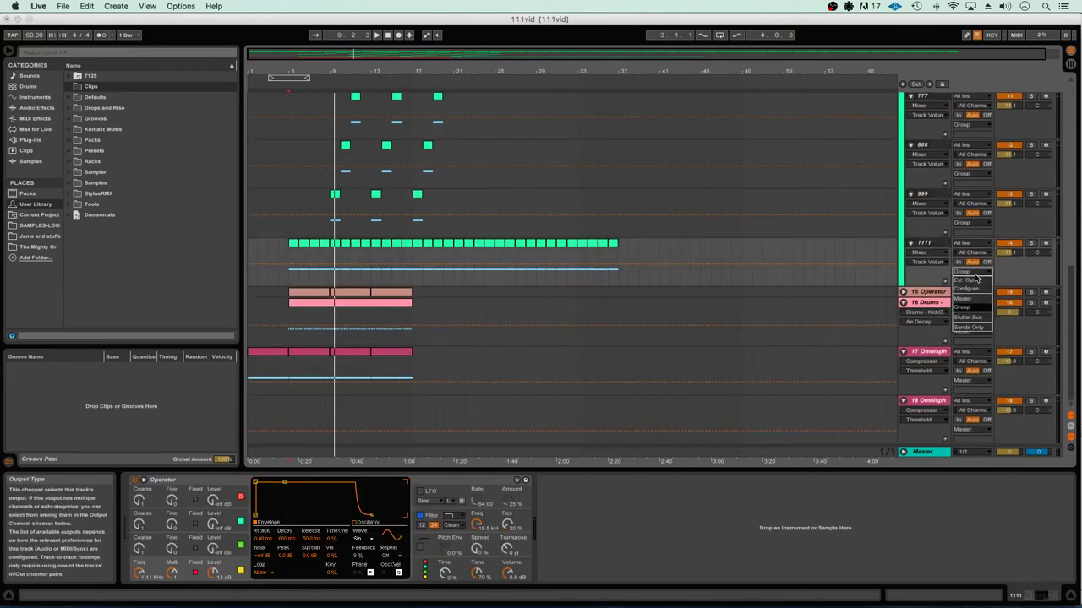
click(971, 318)
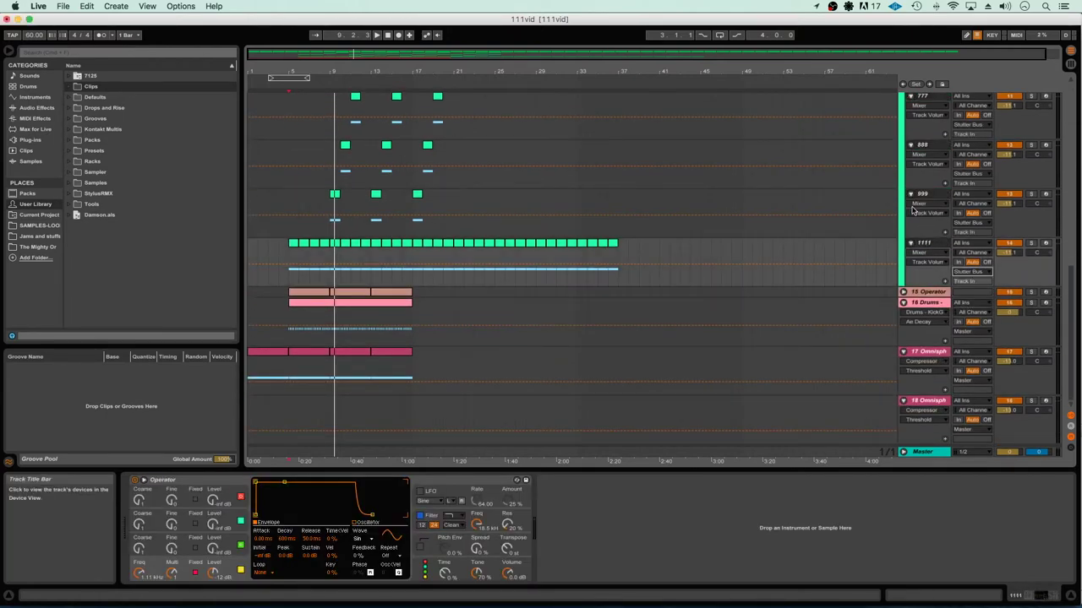
Place the 111hz Stutters.alc clip from the Clips library's Stutters folder at the start of the first MIDI track
scroll(917, 202, up, 10)
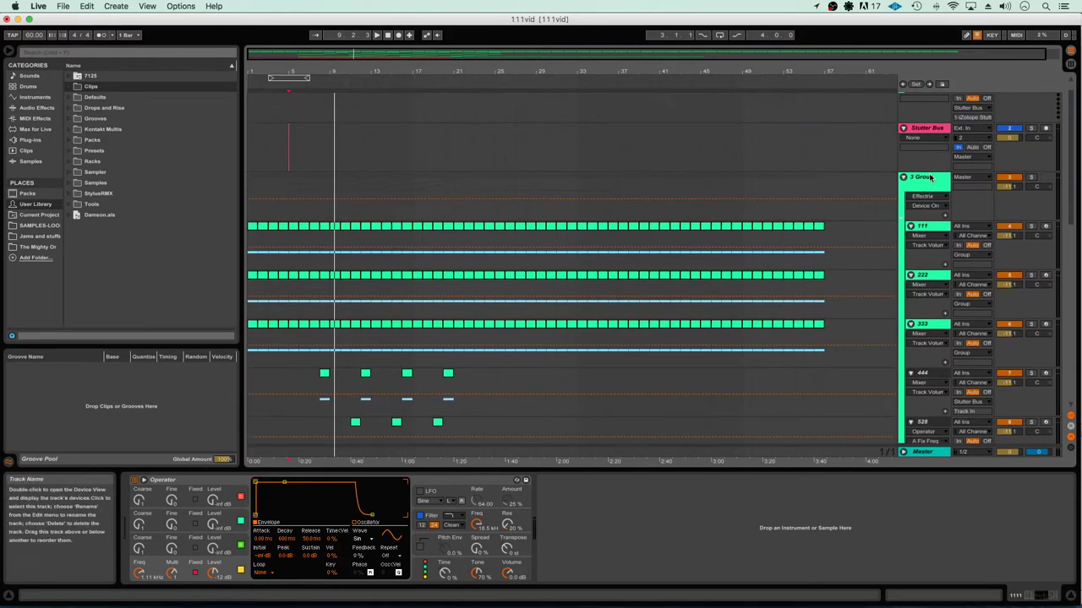
click(929, 177)
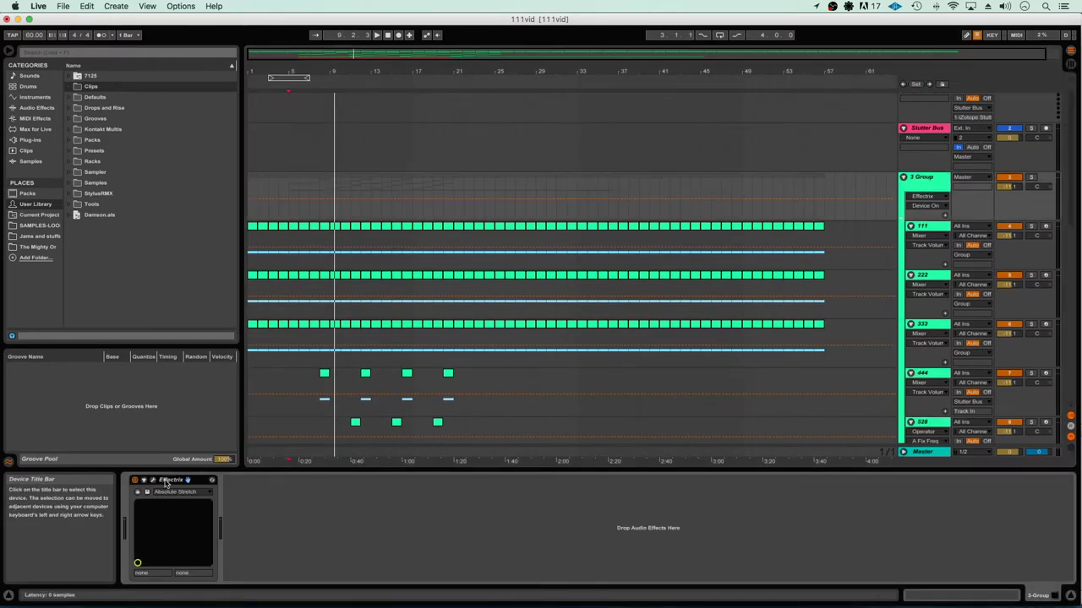
scroll(349, 145, up, 1)
click(288, 148)
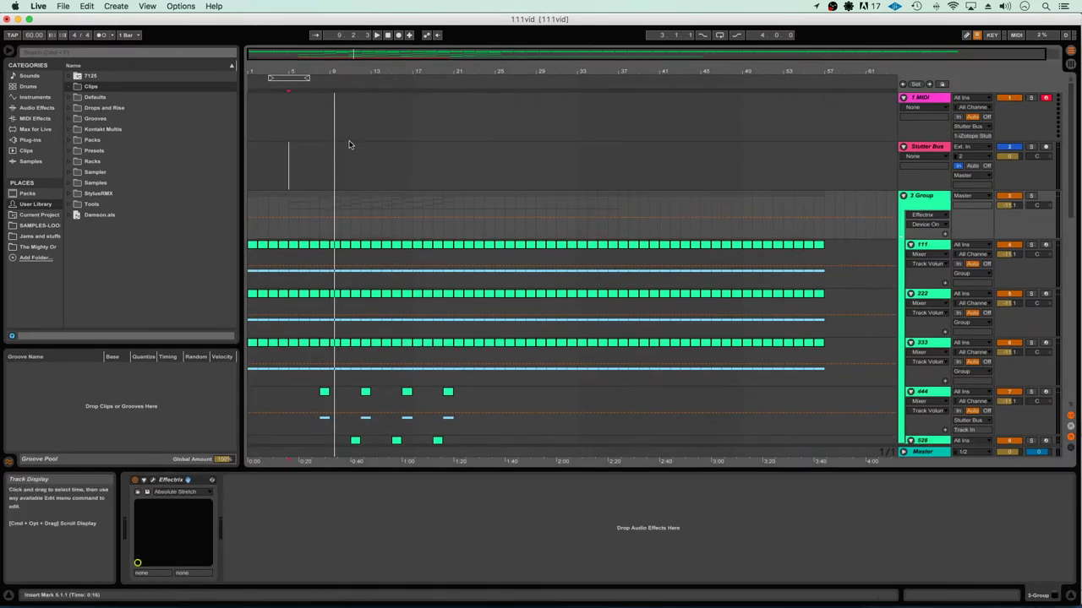
click(289, 131)
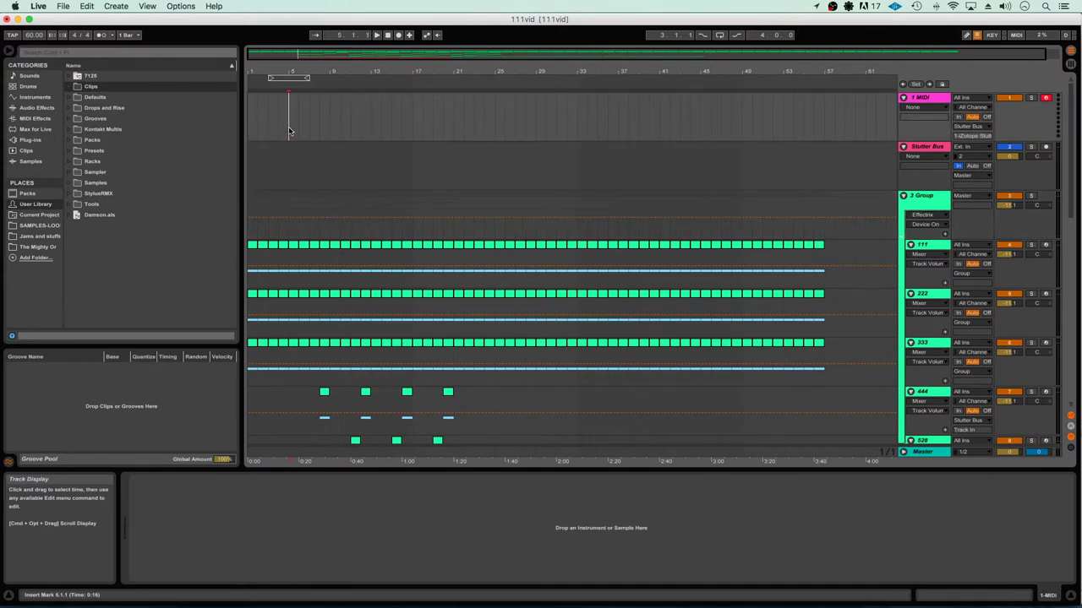
click(70, 87)
click(75, 182)
drag(106, 195, 257, 127)
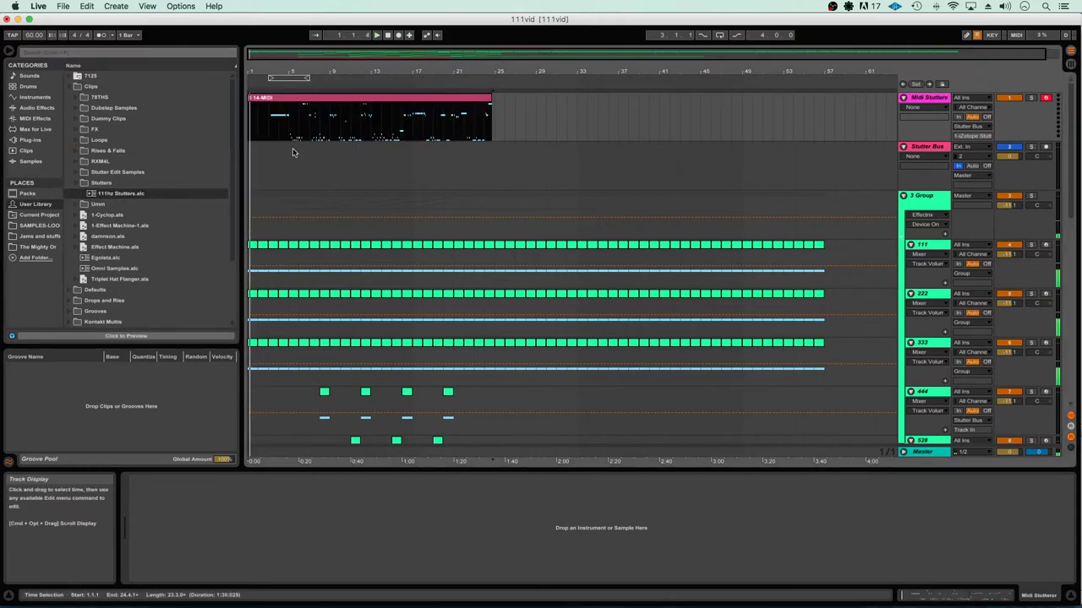
Play the arrangement briefly from 5.1.1 to hear the stutter clip acting on the bus
click(291, 152)
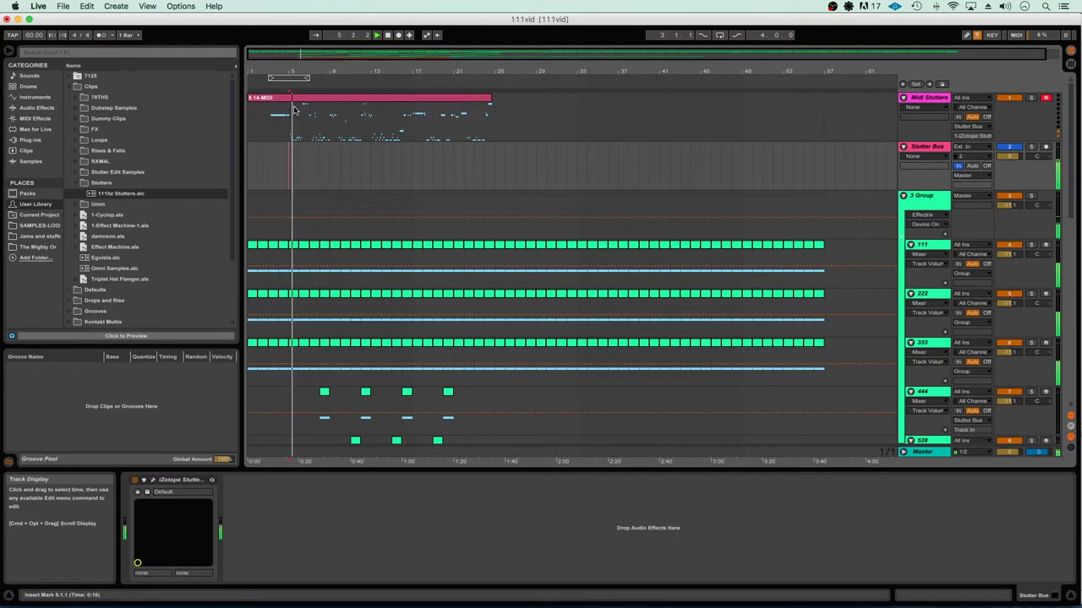
click(988, 207)
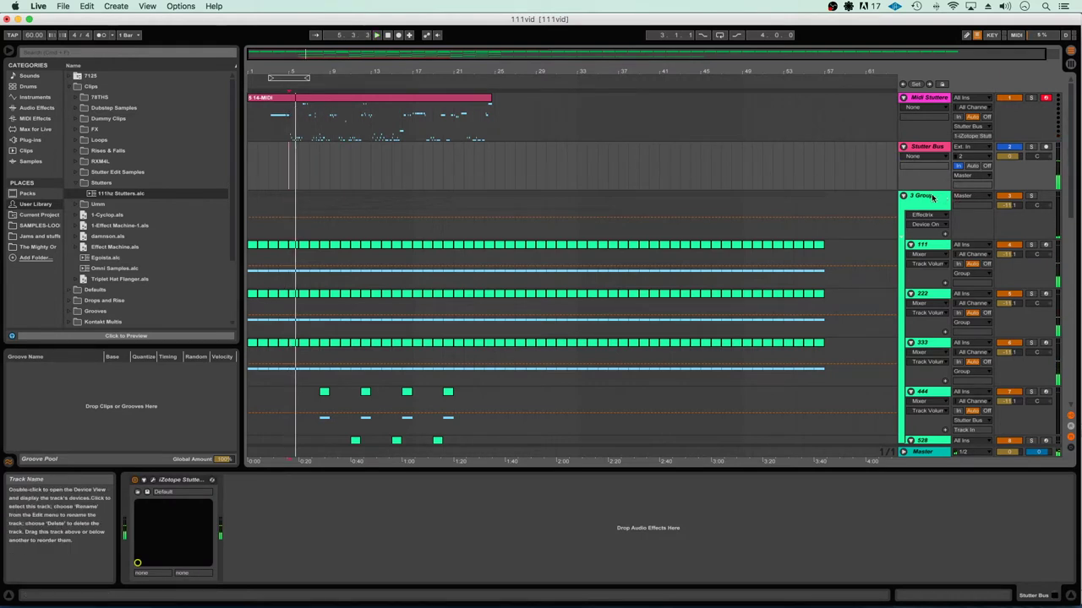
Copy the Effectrix device from 3 Group and paste it after Operator on track 444
scroll(820, 213, down, 3)
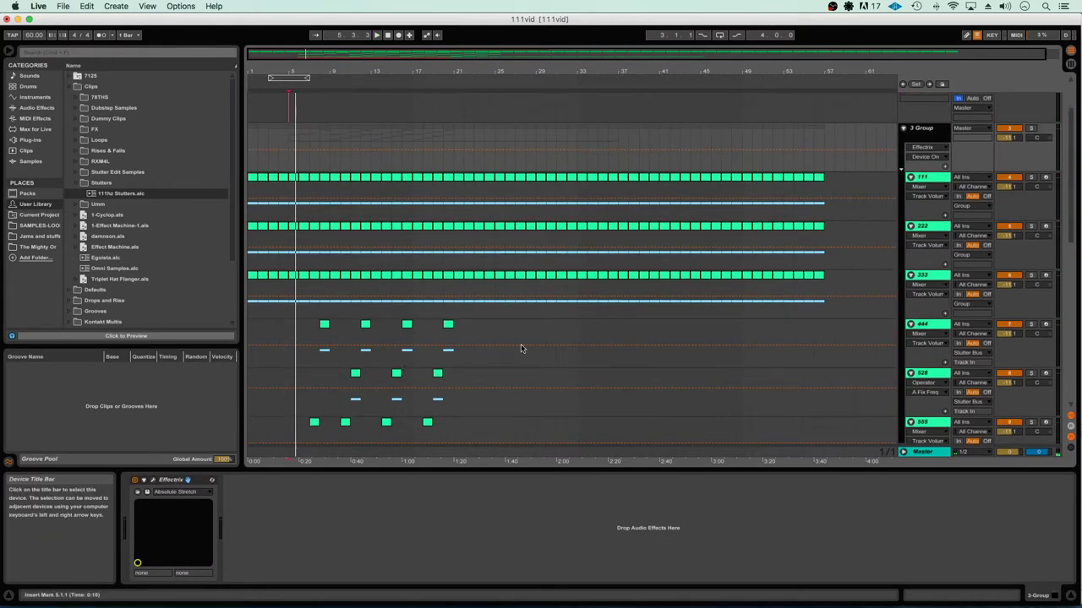
scroll(663, 231, down, 9)
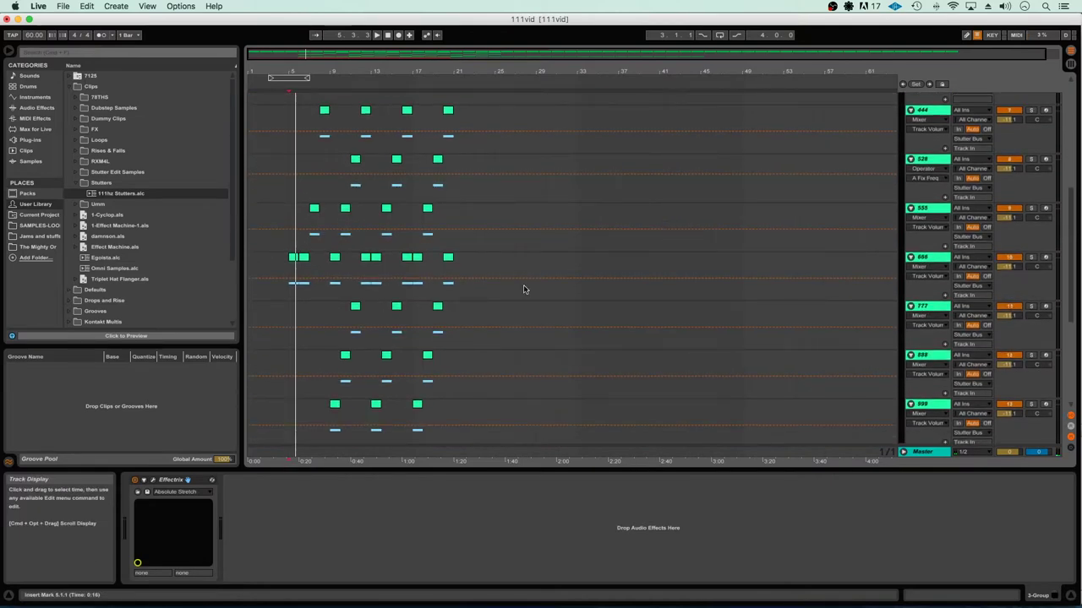
click(167, 480)
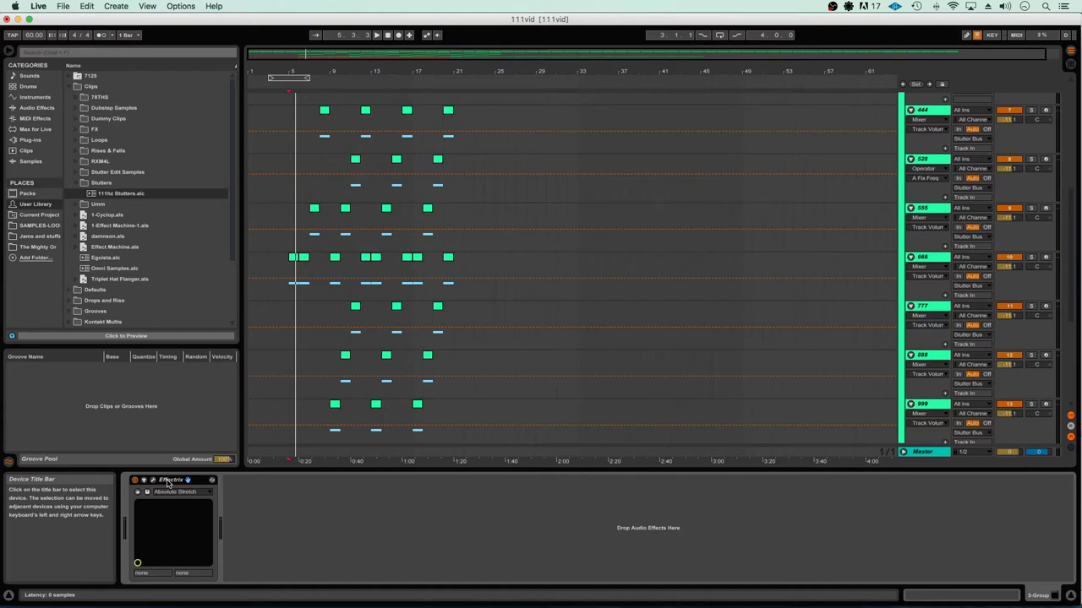
click(936, 112)
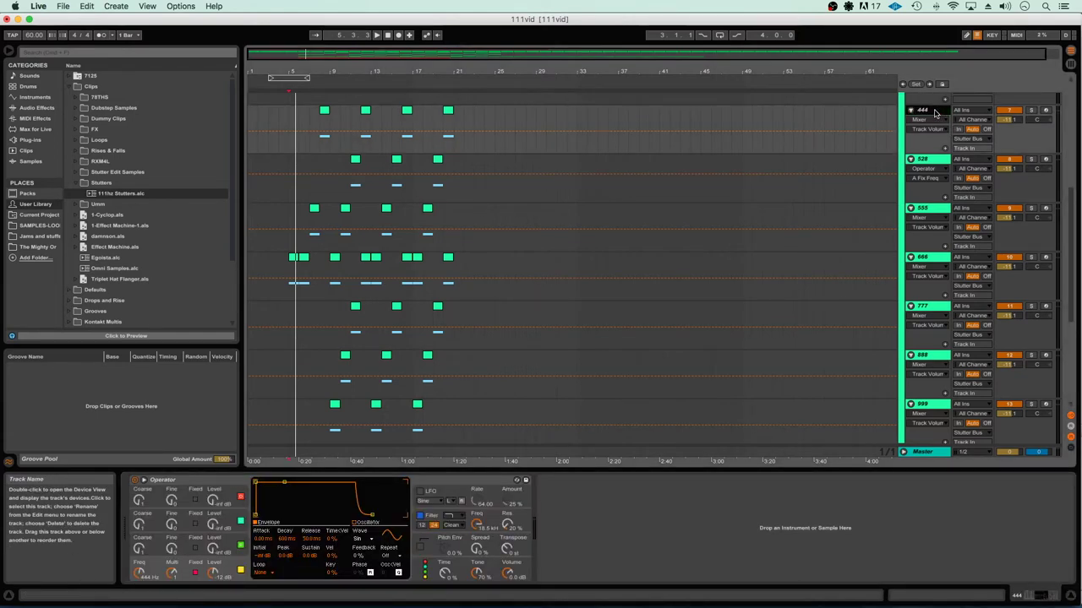
click(603, 535)
key(super+v)
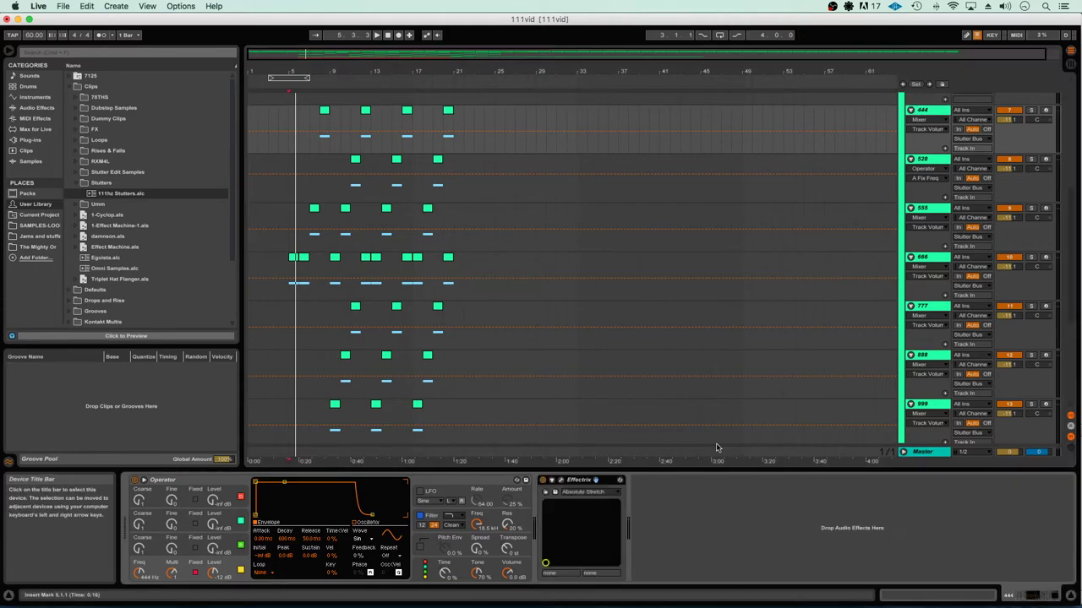
Paste the copied Effectrix device onto tracks 528, 555 and 666
click(906, 188)
click(622, 550)
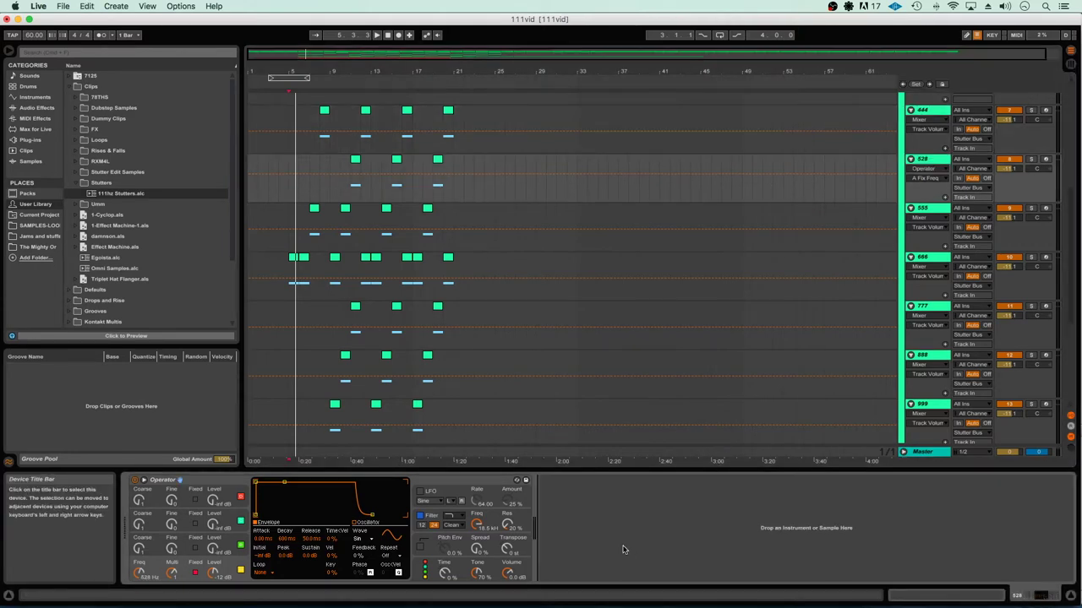
click(932, 208)
click(590, 539)
key(super+v)
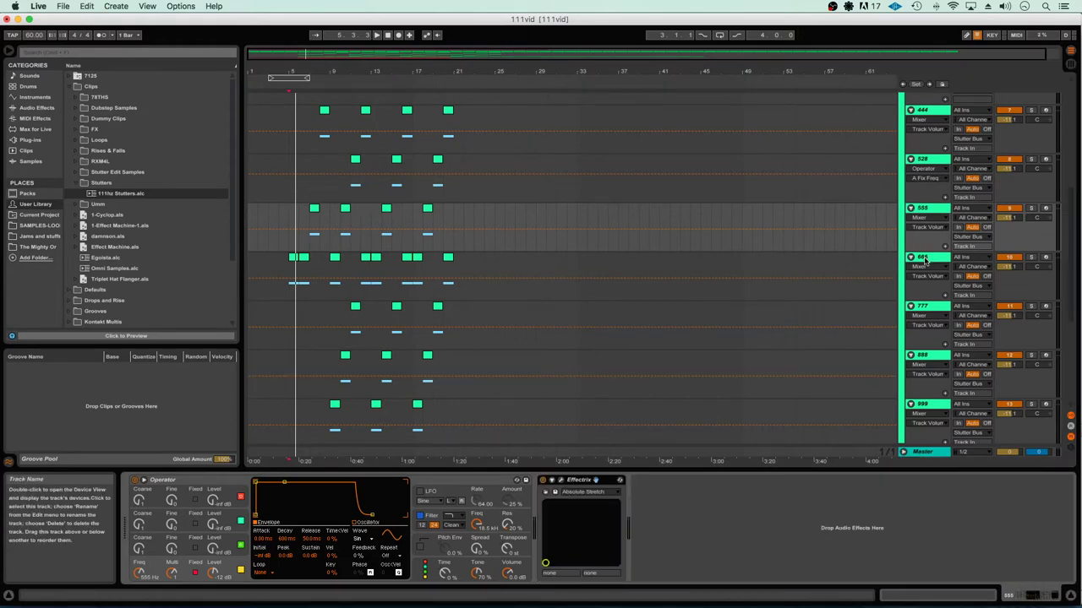
click(927, 258)
click(629, 532)
key(super+v)
Paste the copied Effectrix device onto tracks 777, 888, 999 and 1111
click(927, 307)
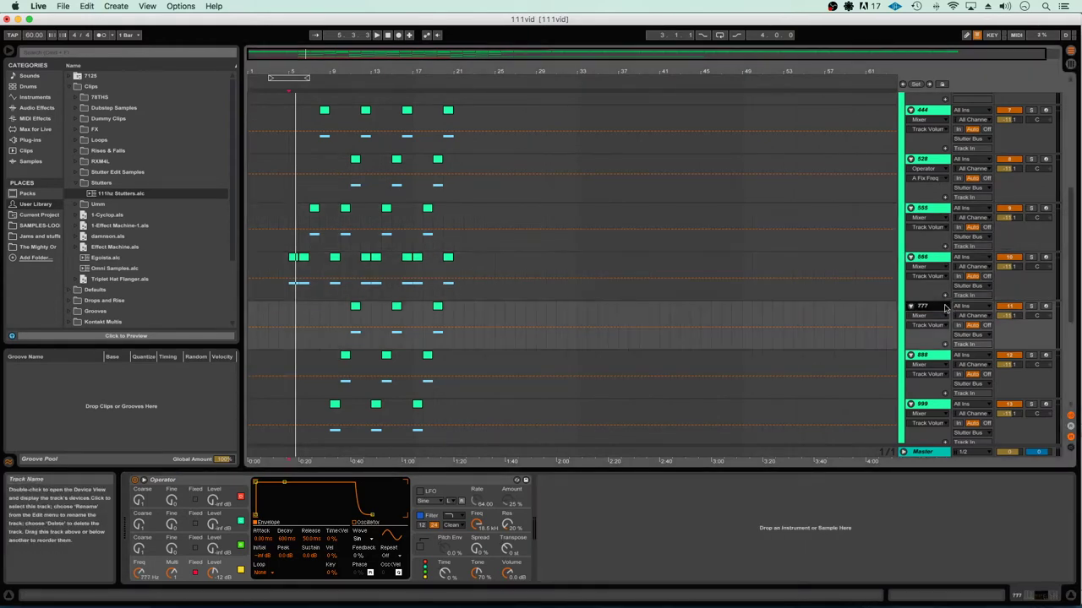
click(597, 537)
key(super+v)
click(927, 356)
click(617, 538)
key(super+v)
click(927, 404)
click(634, 535)
key(super+v)
scroll(850, 341, down, 3)
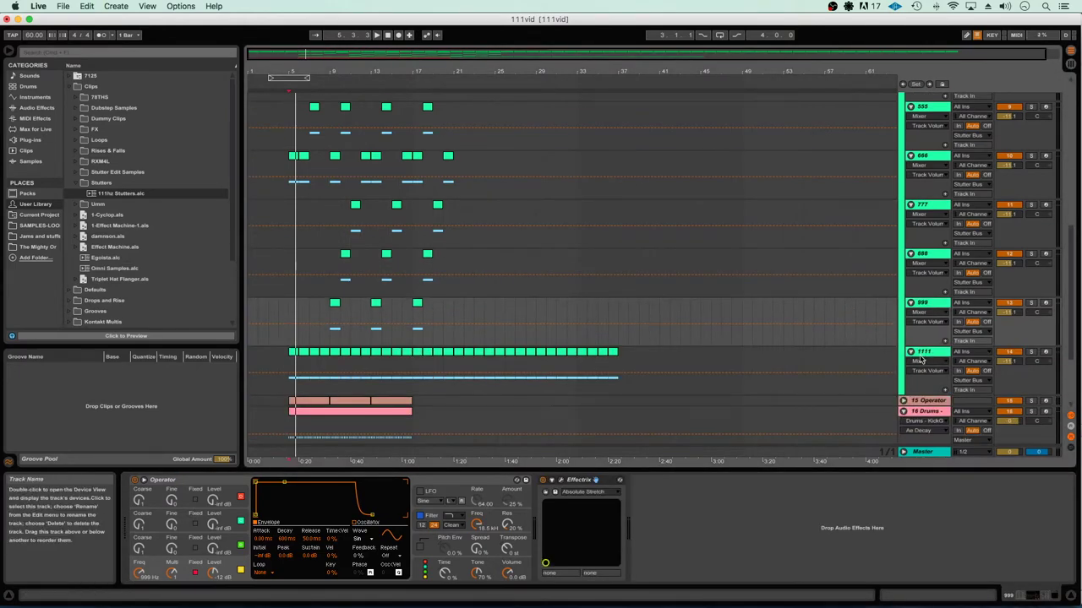
click(850, 363)
key(super+v)
Start playback and lower the Stutter Bus track volume to about -11.2 dB
scroll(596, 299, up, 10)
key(space)
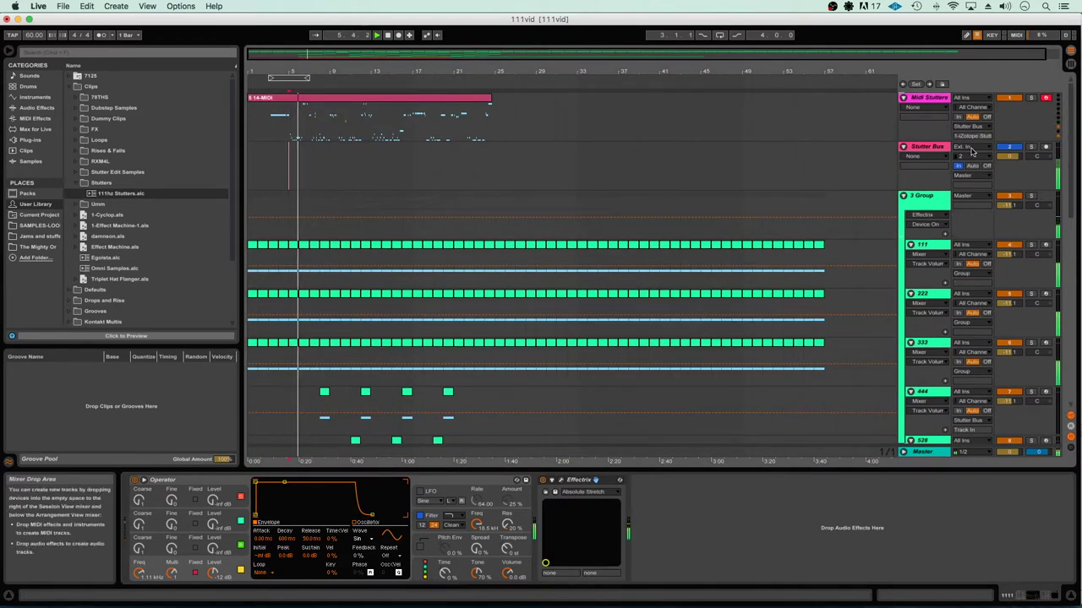
click(1008, 156)
drag(1008, 157, 1008, 178)
Set the volume of tracks 111, 222 and 333 to about -7.7 dB, checking them briefly in solo
scroll(1003, 161, down, 1)
click(927, 332)
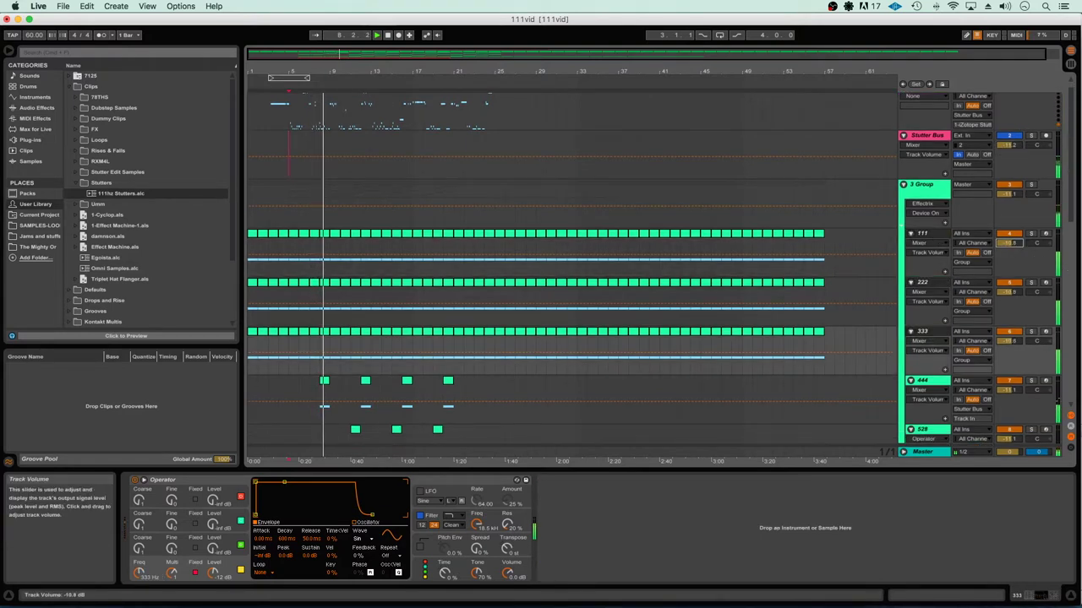
drag(1008, 242, 1008, 245)
click(1030, 234)
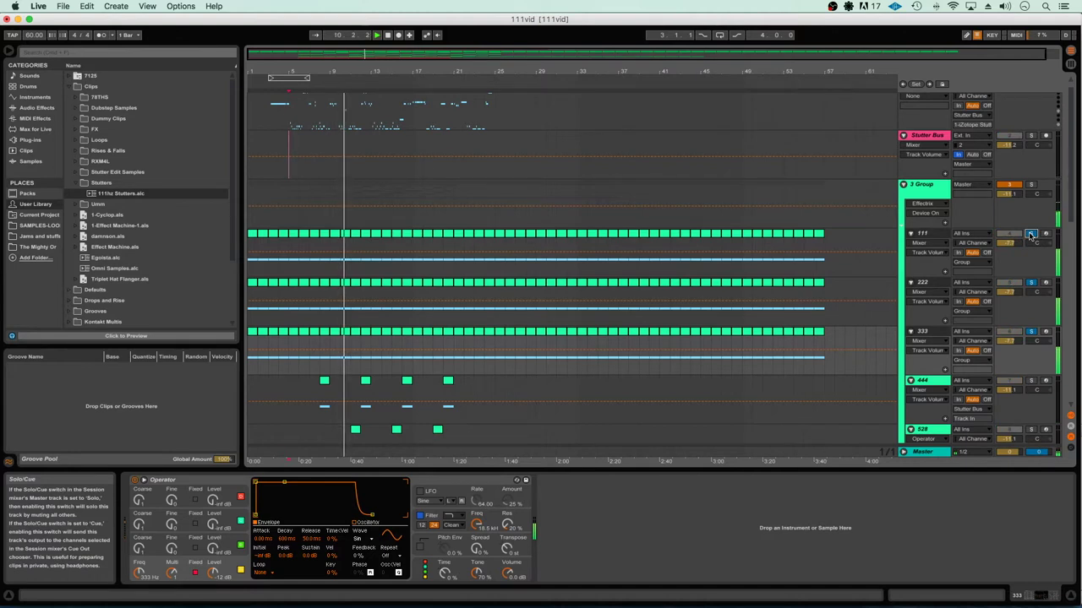
click(930, 237)
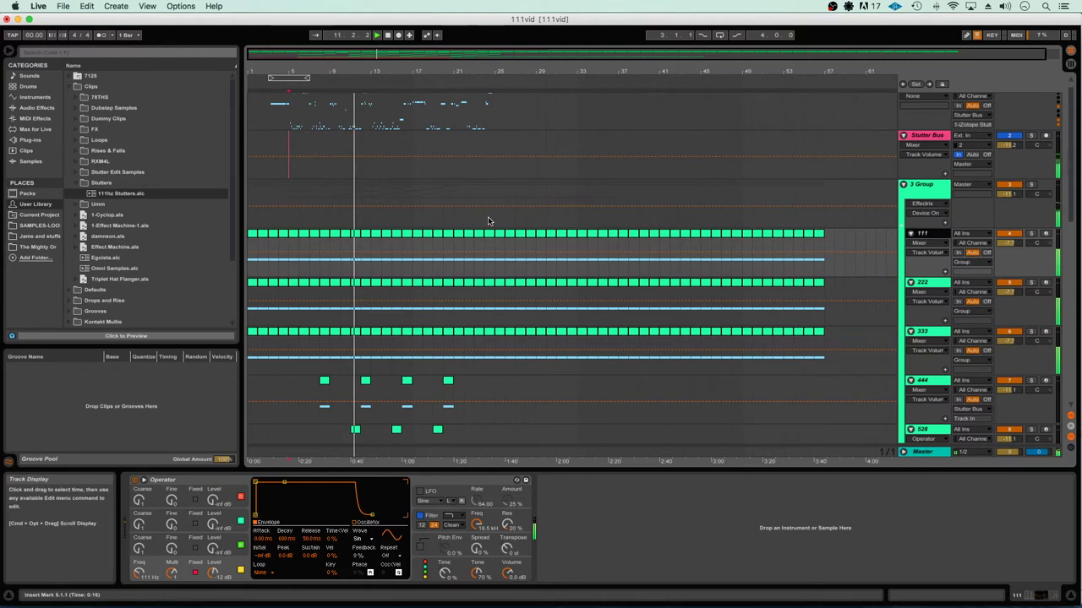
Fold 3 Group and open the stutter MIDI clip on the first track to show its notes
scroll(490, 222, down, 3)
scroll(486, 217, down, 5)
scroll(487, 218, up, 10)
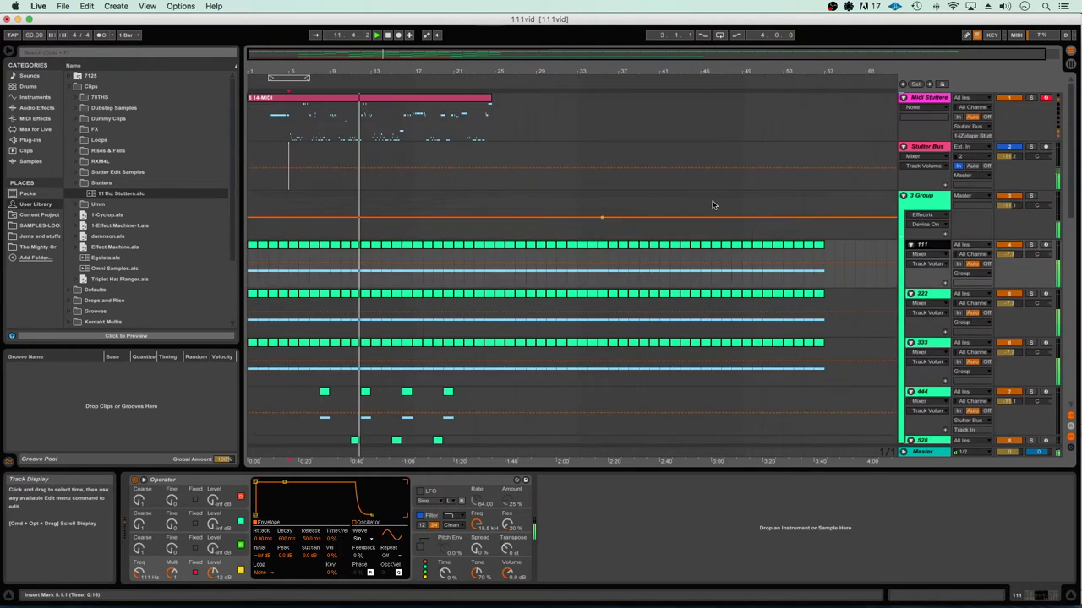
click(903, 196)
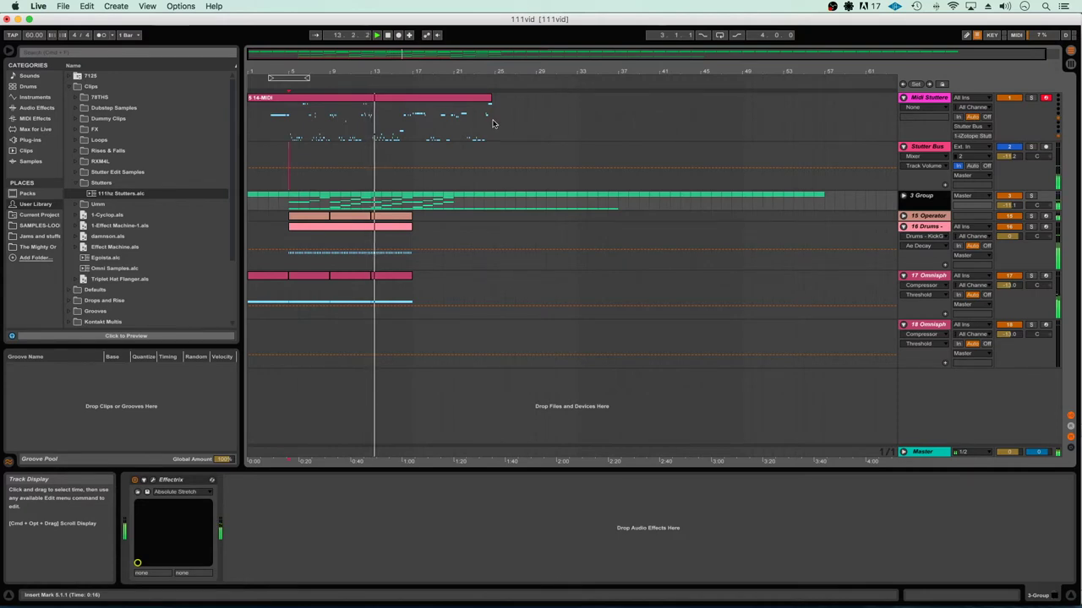
click(718, 196)
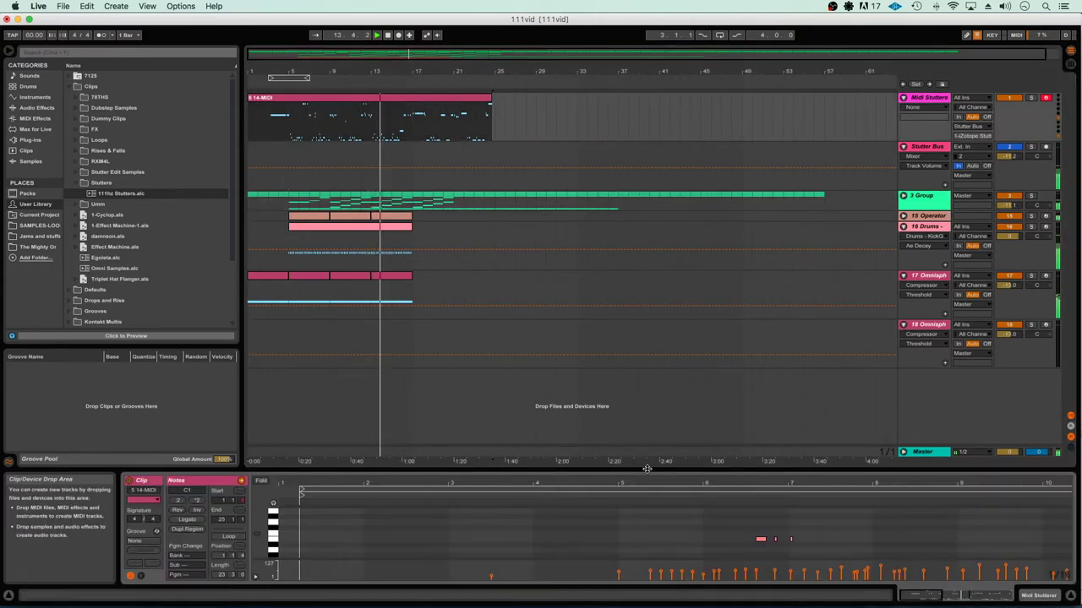
Enlarge the note editor, then lower the velocity of the F#1 note at bar 16 to about 51 and shorten the note slightly
drag(626, 470, 630, 343)
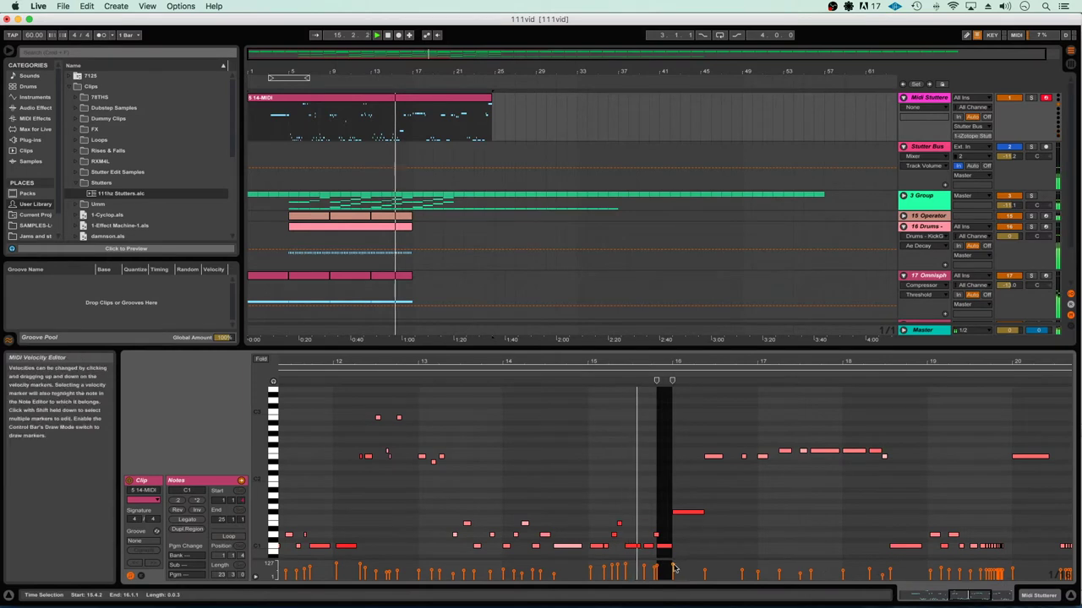
click(664, 570)
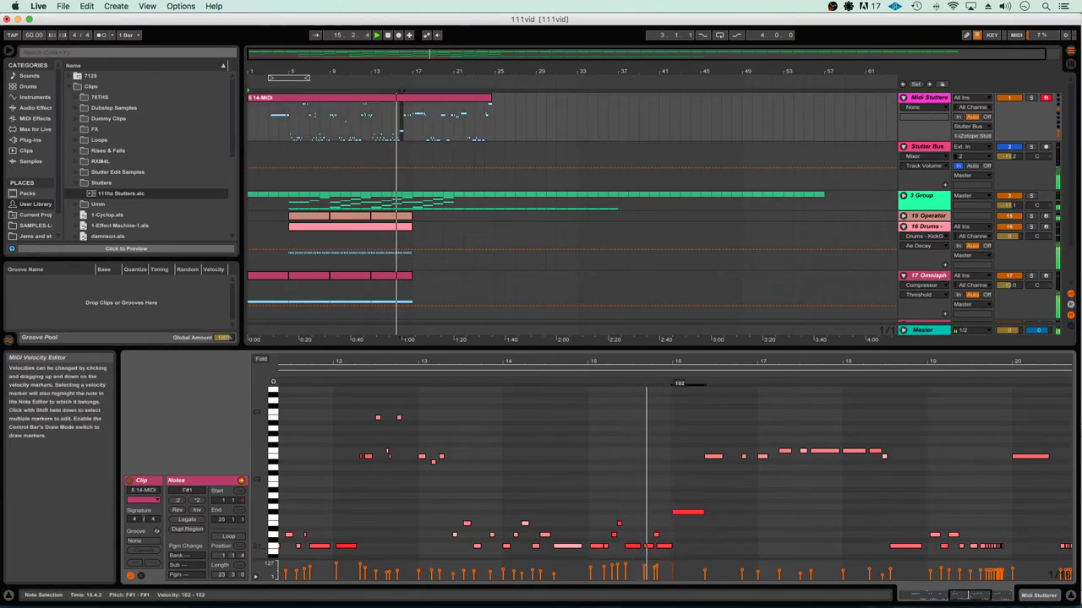
click(674, 569)
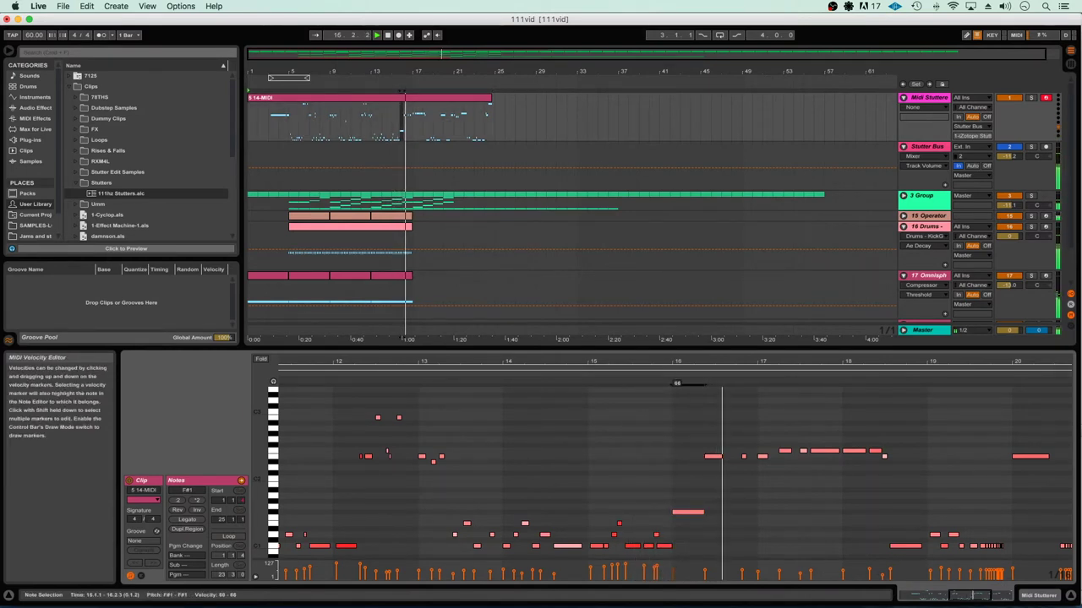
drag(694, 507, 695, 507)
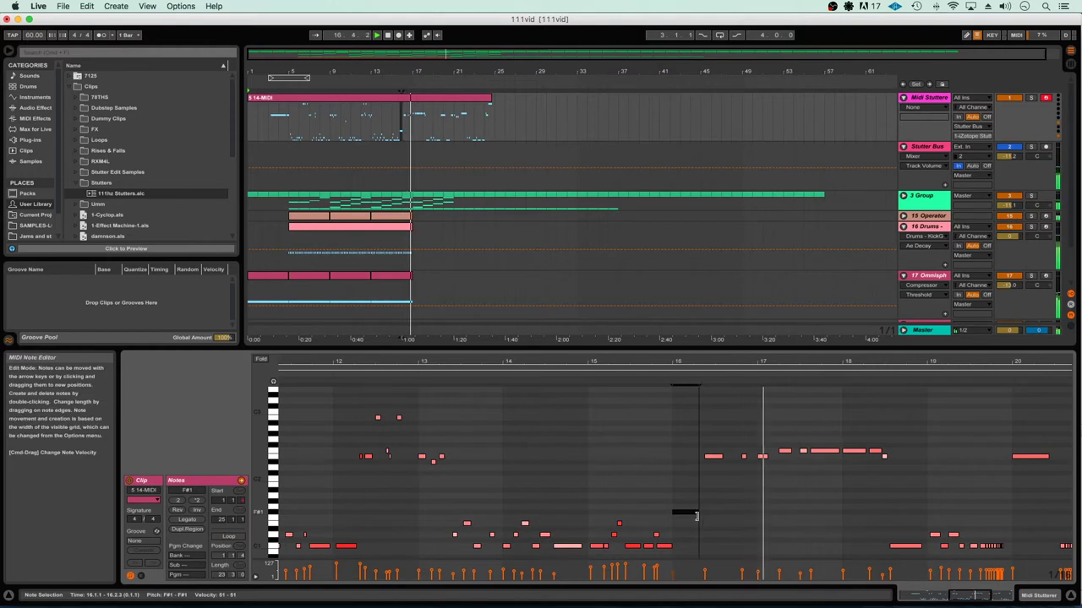
Play the arrangement from bar 15 to hear the edited F#1 stutter note, then place the insert marker at bar 16
key(space)
key(space)
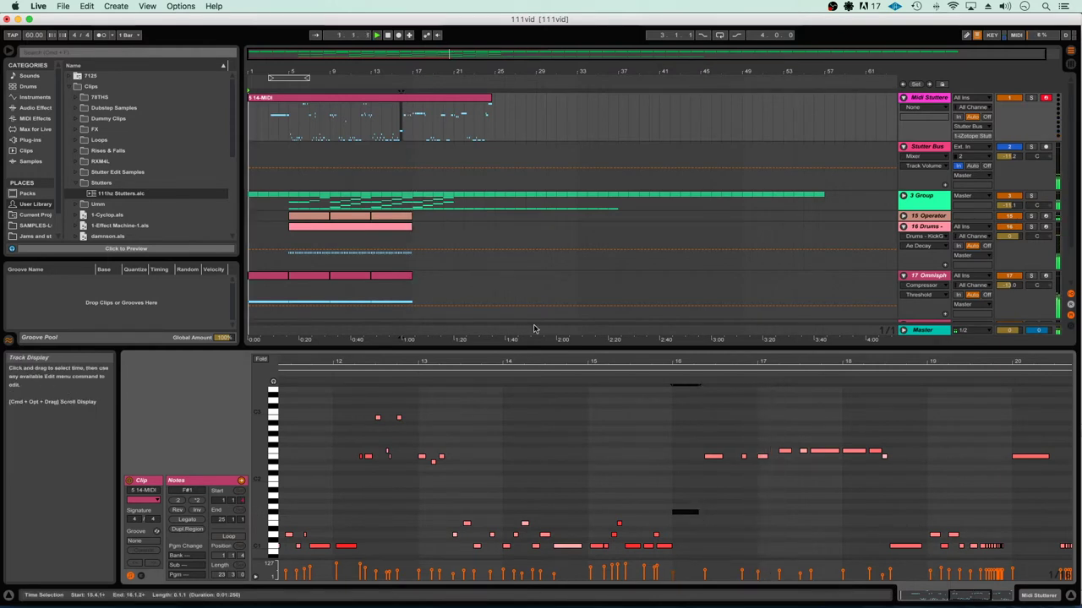
click(396, 123)
key(space)
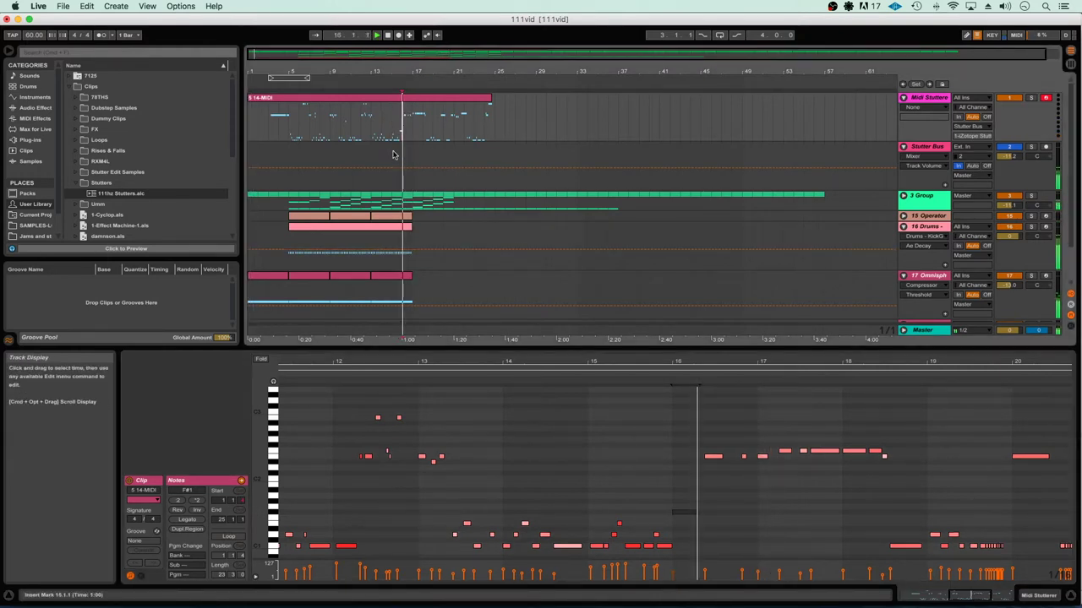
click(393, 156)
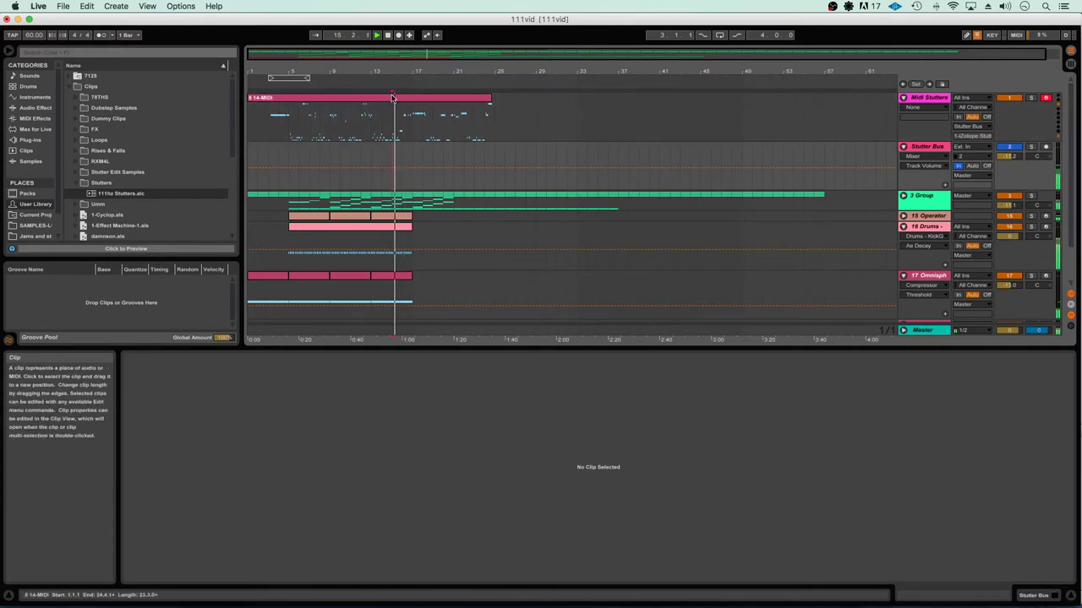
click(418, 95)
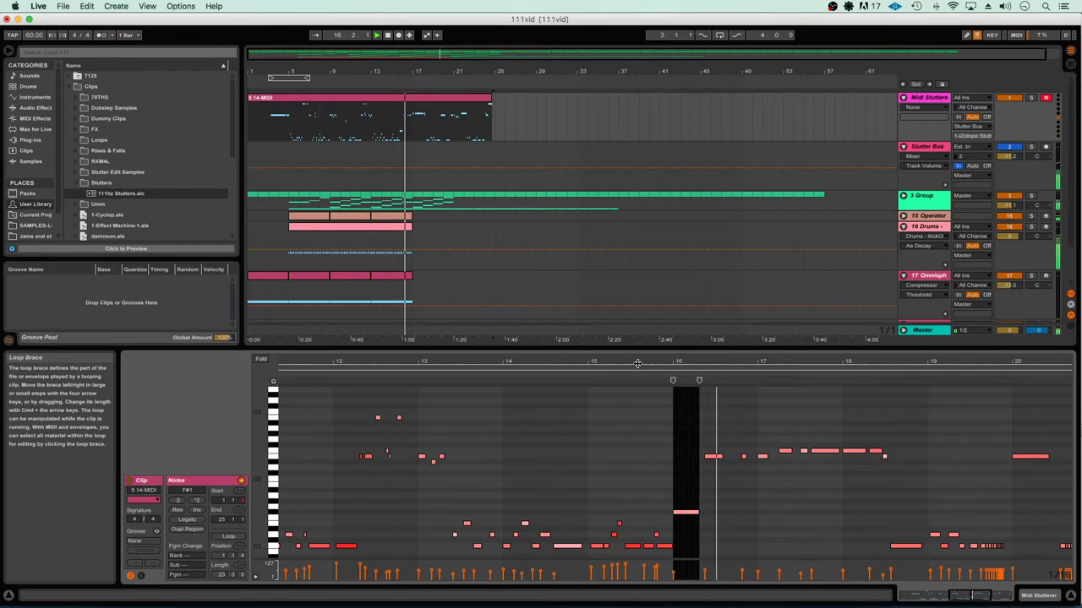
click(402, 185)
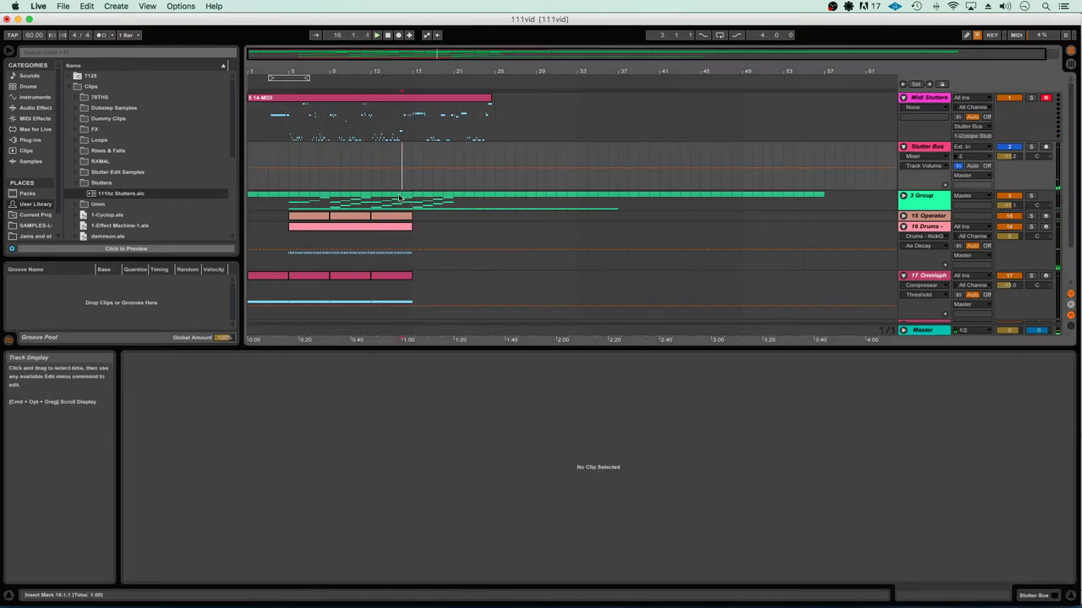
Shrink the detail view, show the devices of track 18 Omnisphere and delete its Compressor
scroll(401, 195, down, 2)
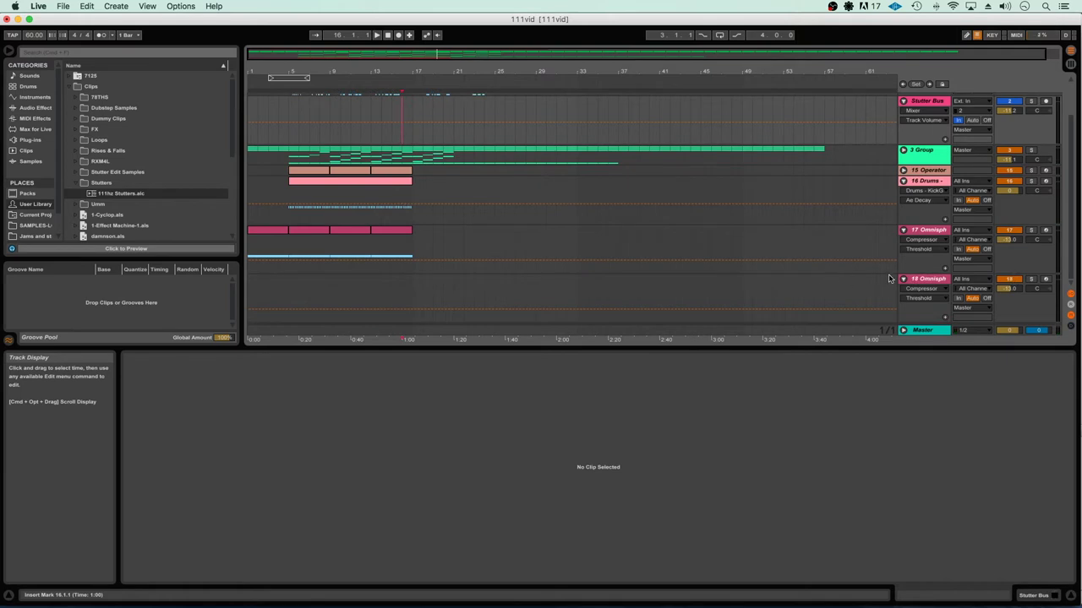
drag(899, 348, 900, 470)
click(926, 326)
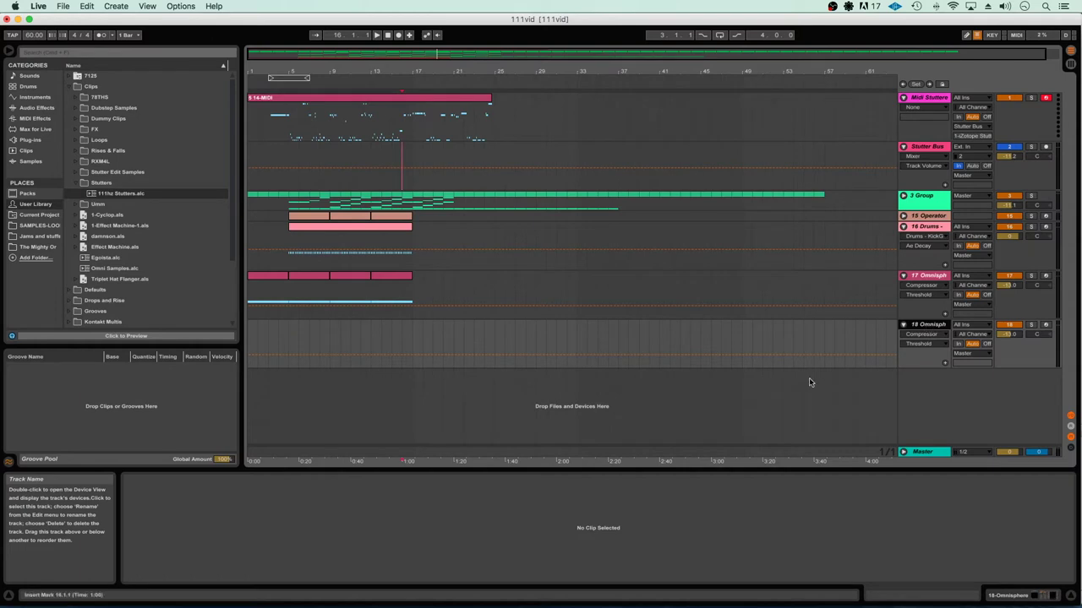
double_click(930, 326)
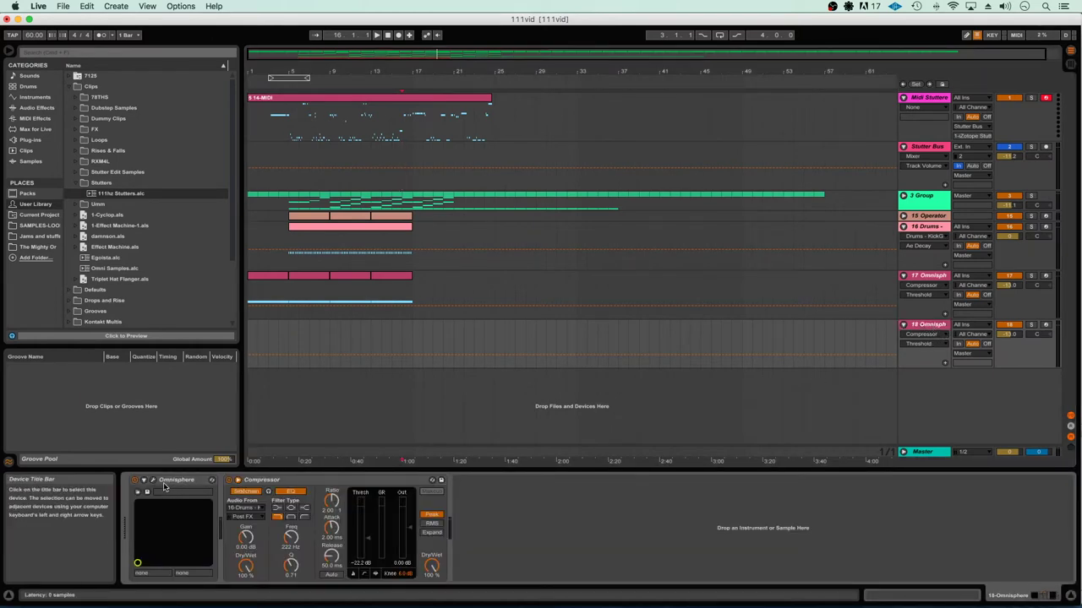
key(space)
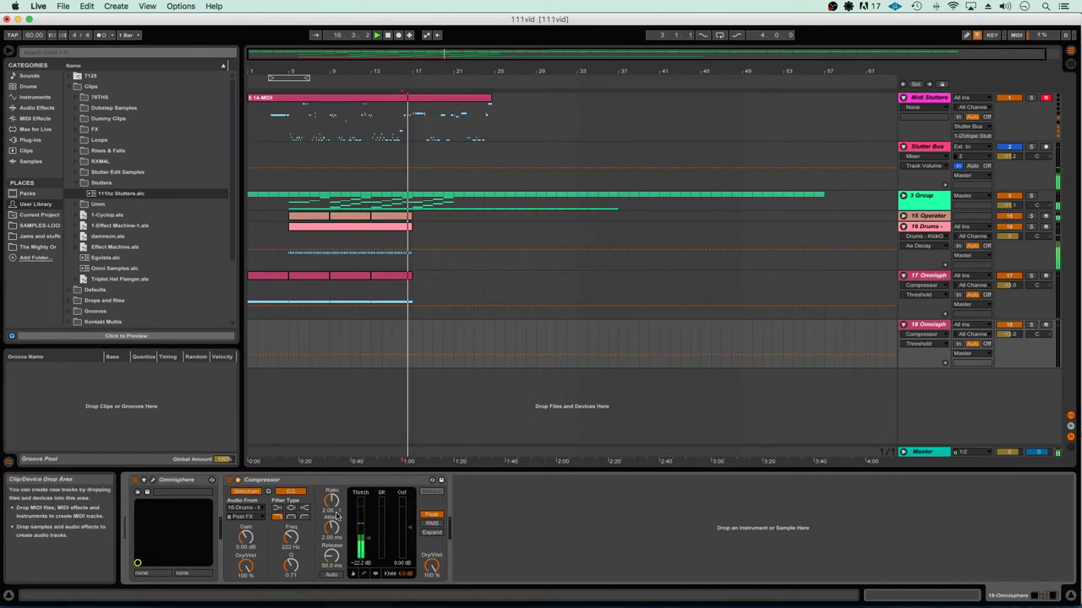
click(242, 481)
key(Delete)
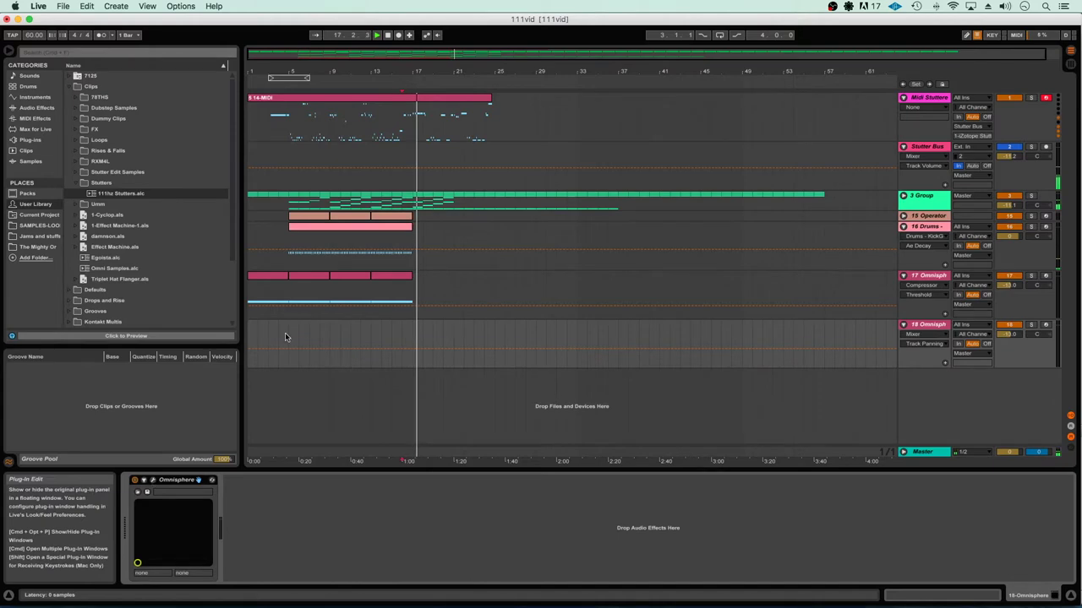
Open Omnisphere on track 18 and look through its patch browser using the search term "air"
key(super+alt+p)
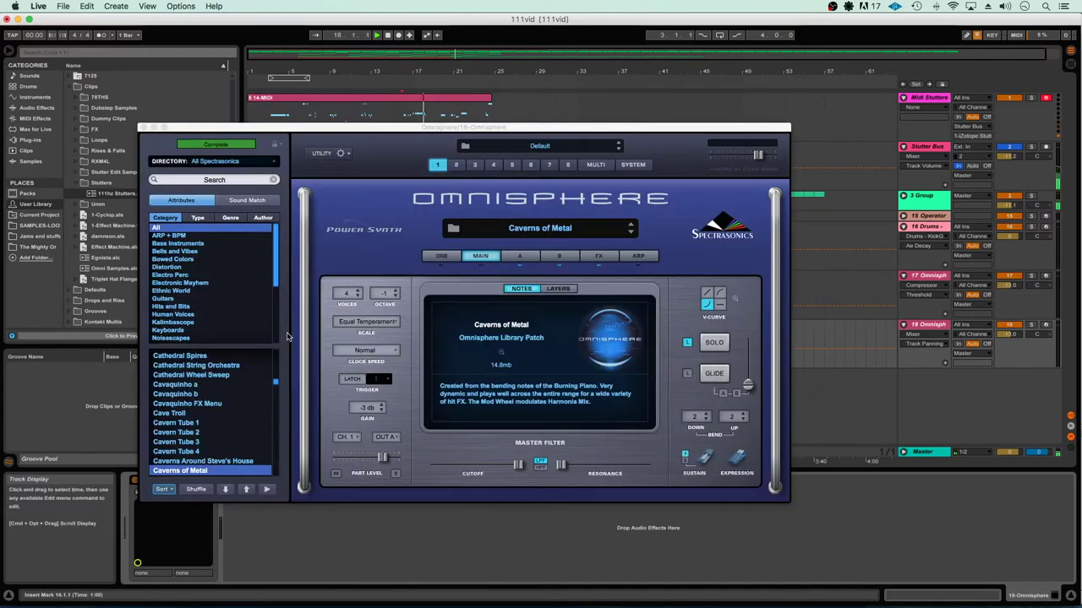
click(532, 229)
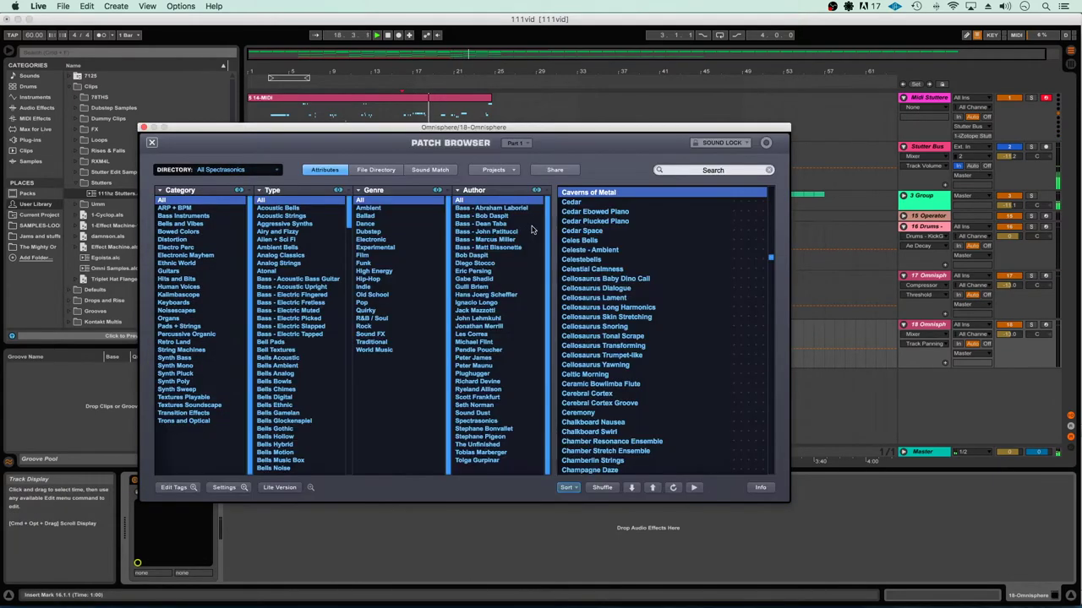
click(710, 169)
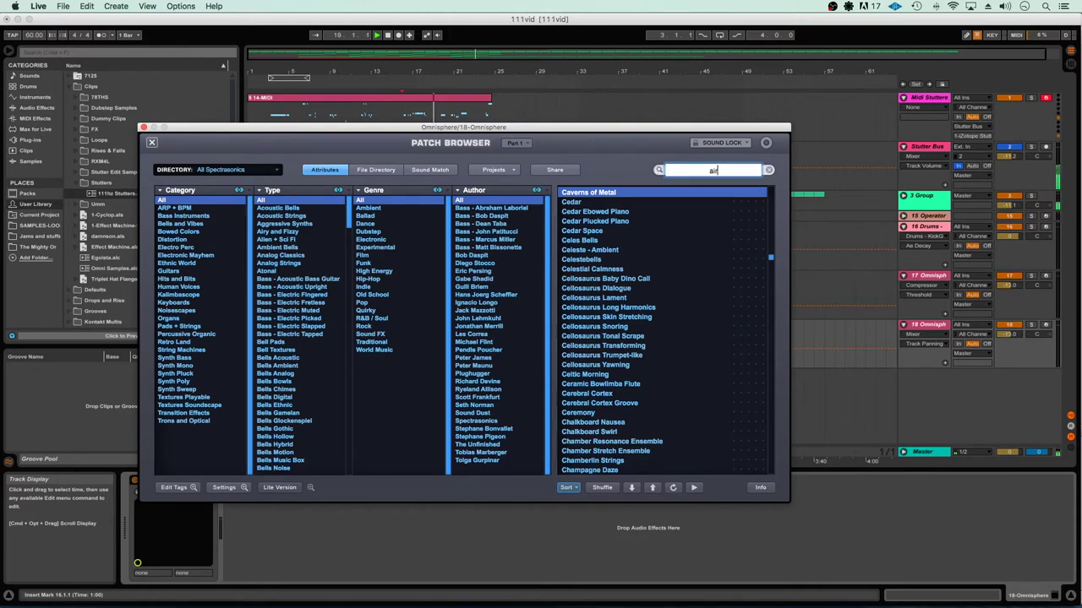
text(air)
key(Return)
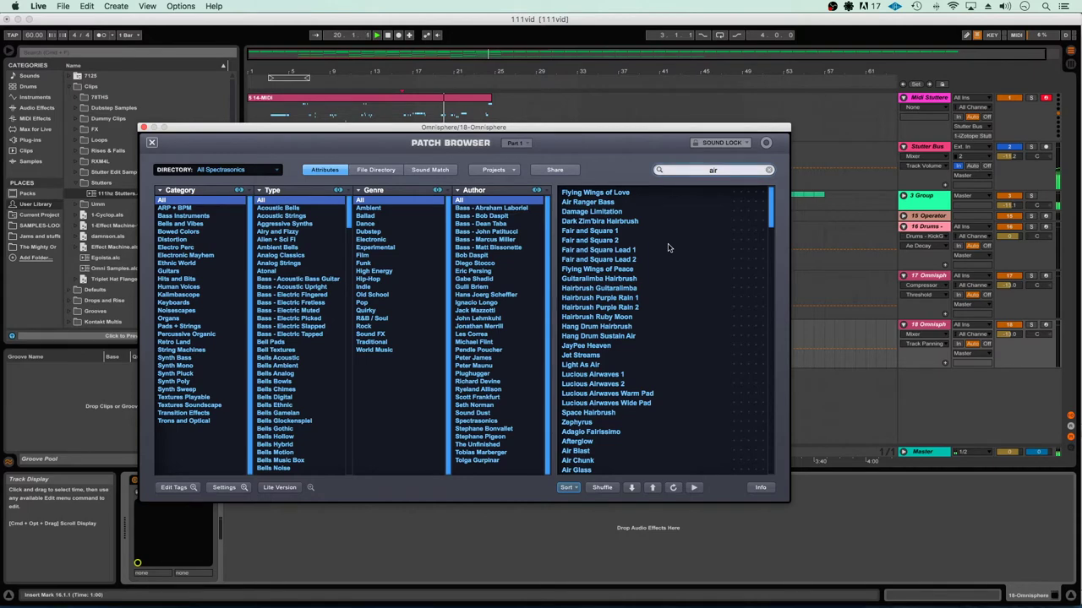
scroll(668, 248, down, 5)
scroll(667, 248, down, 20)
scroll(668, 248, down, 20)
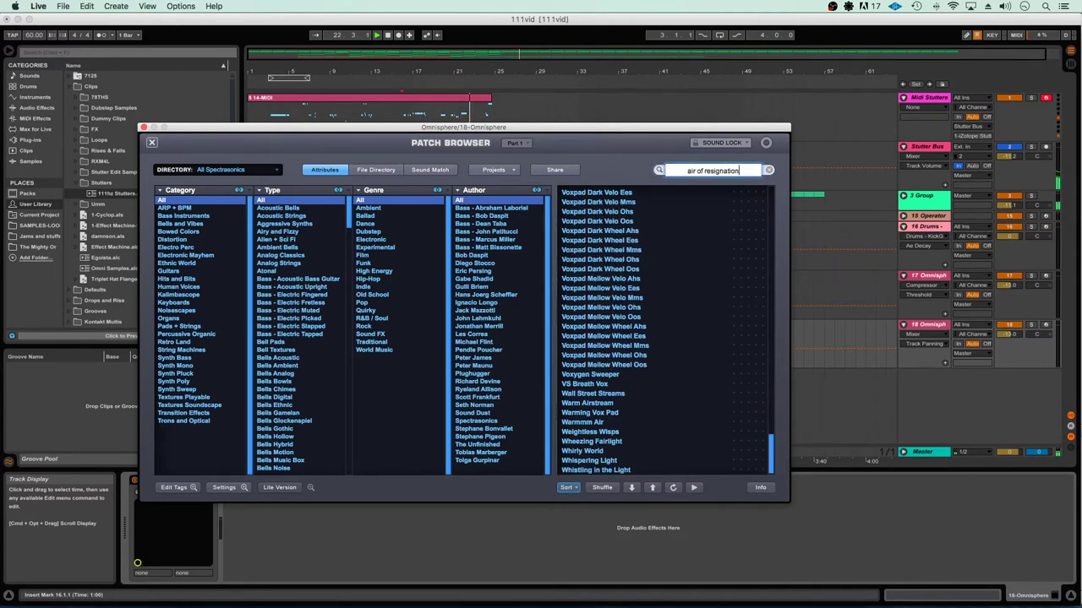
Search for "air of resignation", load the Air of Resignation patch and close the plug-in window
key(Return)
click(595, 195)
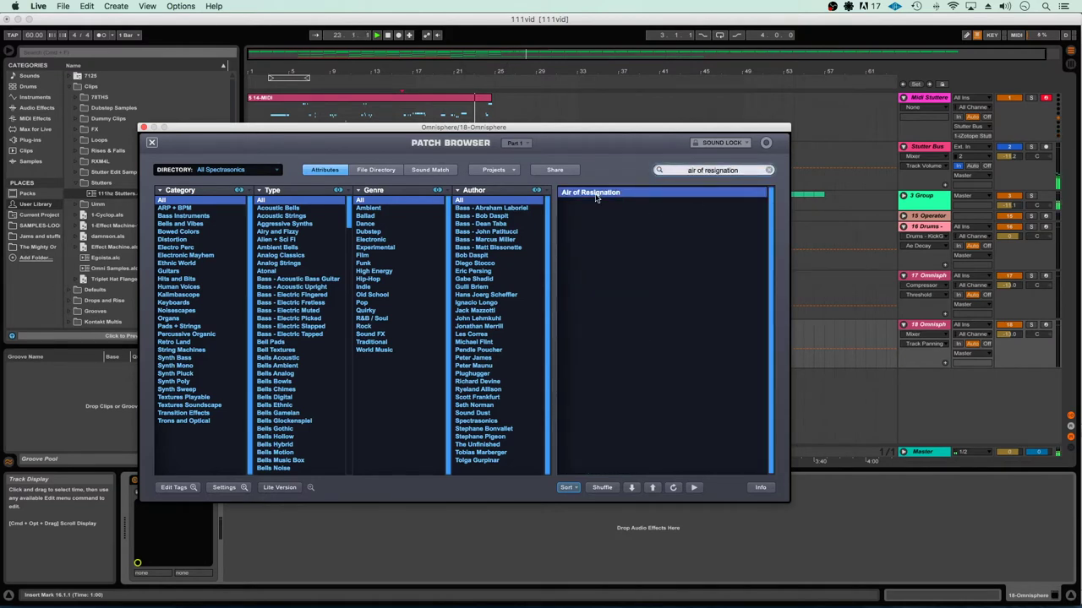
click(143, 127)
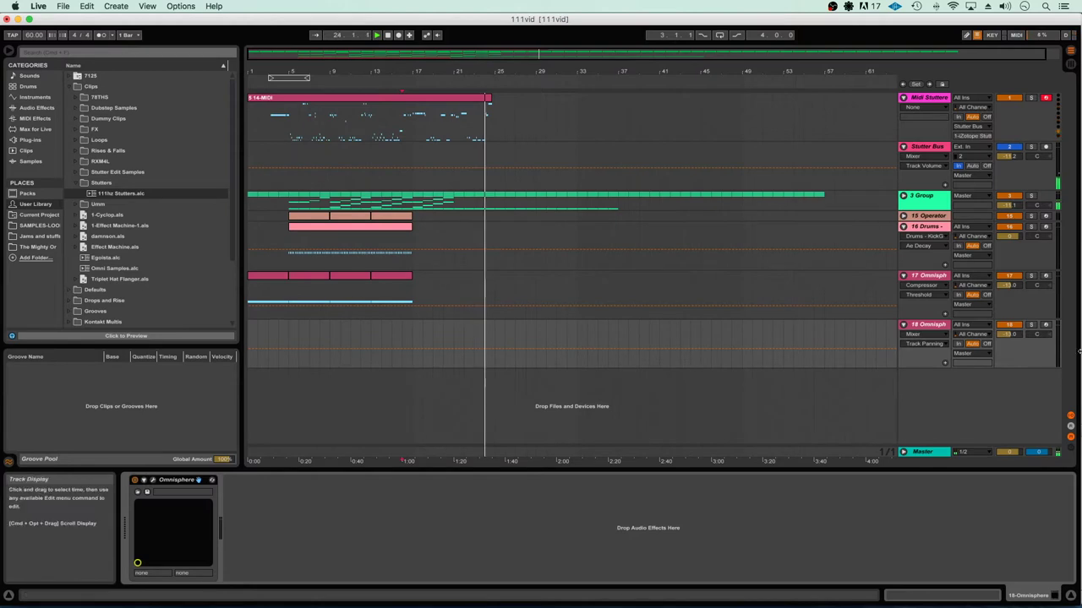
Arm track 18 Omnisphere, insert an empty four-bar MIDI clip across bars 1 to 4 and open it in an enlarged note editor
click(1044, 324)
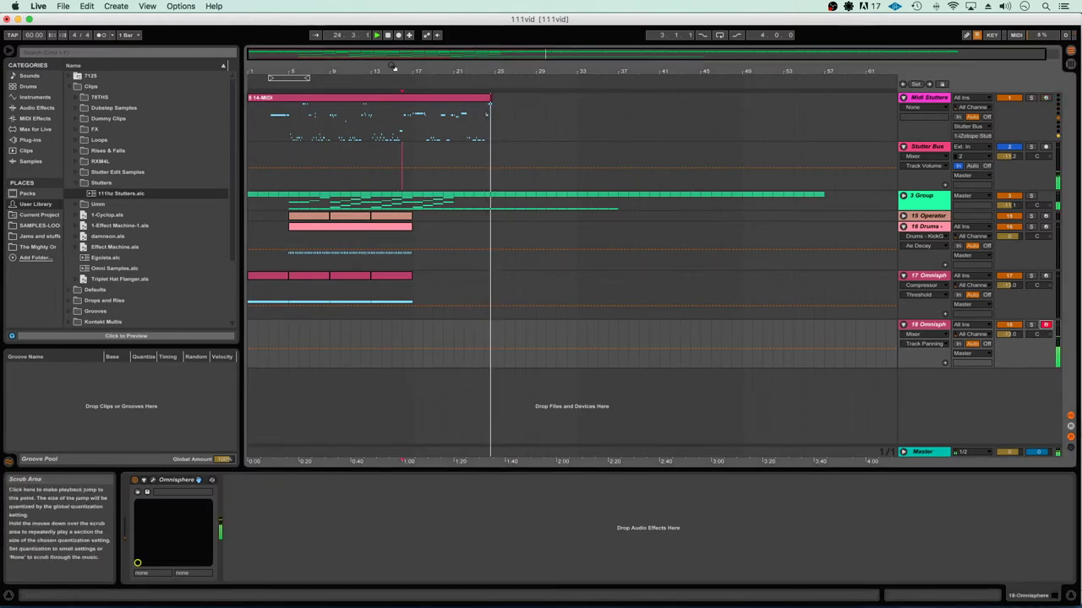
key(space)
drag(289, 336, 235, 335)
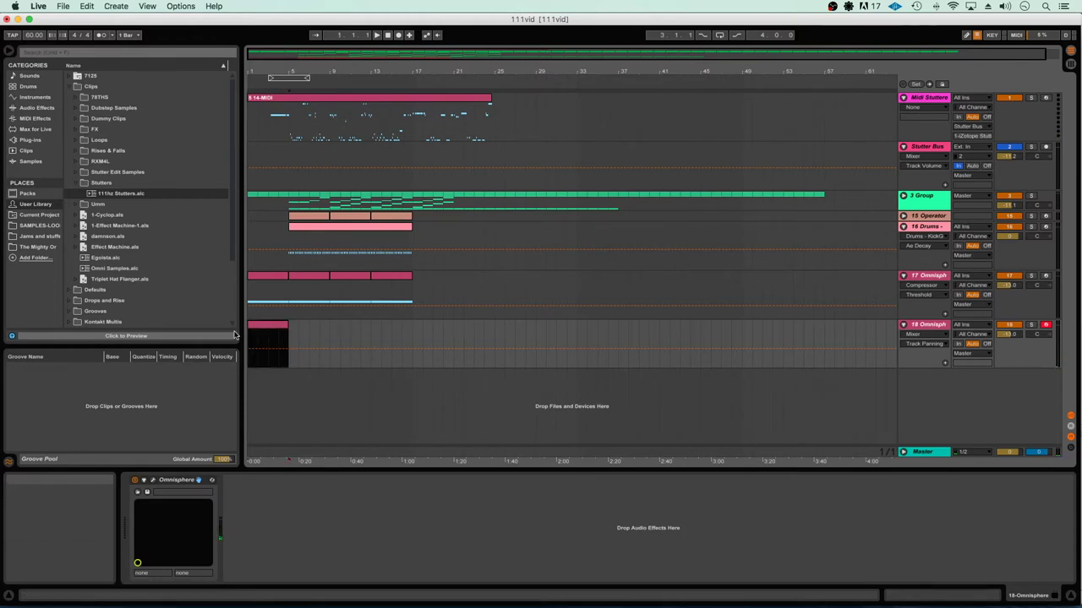
double_click(260, 327)
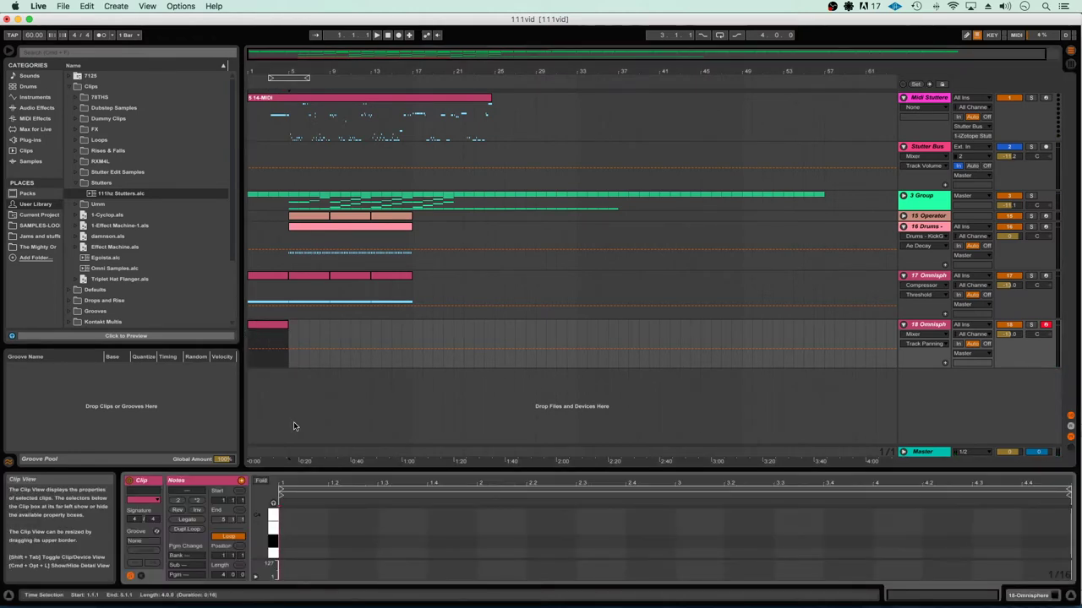
drag(336, 470, 329, 384)
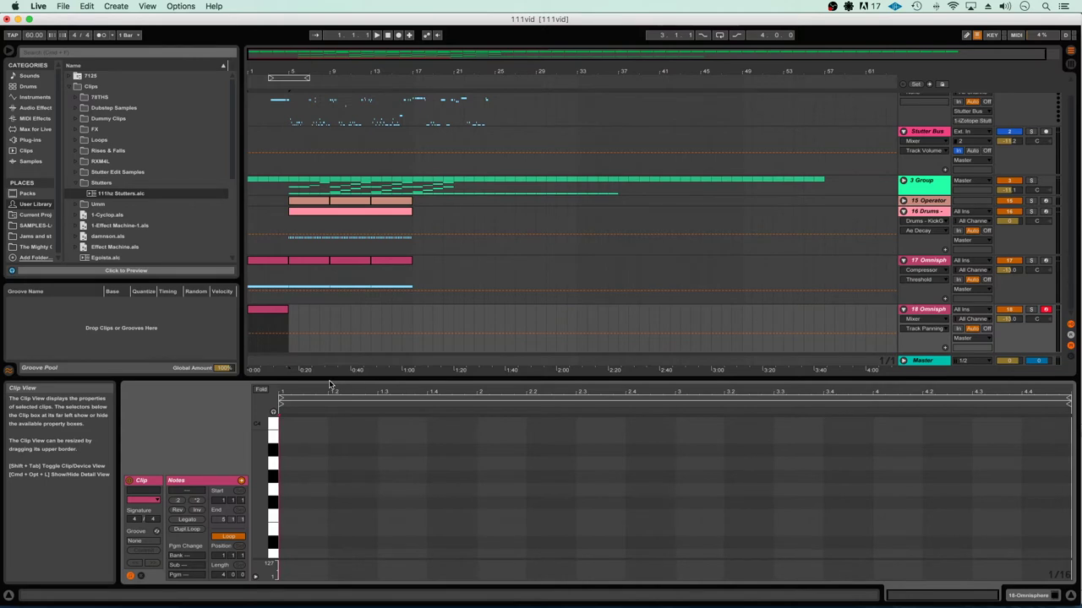
Add an A3 note at the clip's start, extend it to one beat and play it
click(326, 486)
double_click(287, 464)
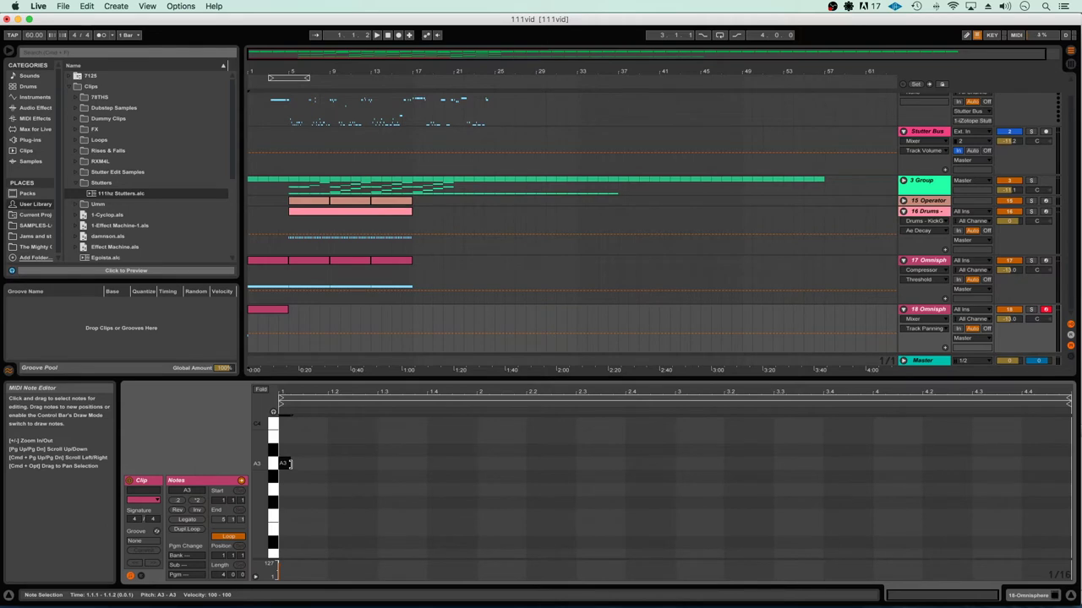
drag(313, 465, 330, 467)
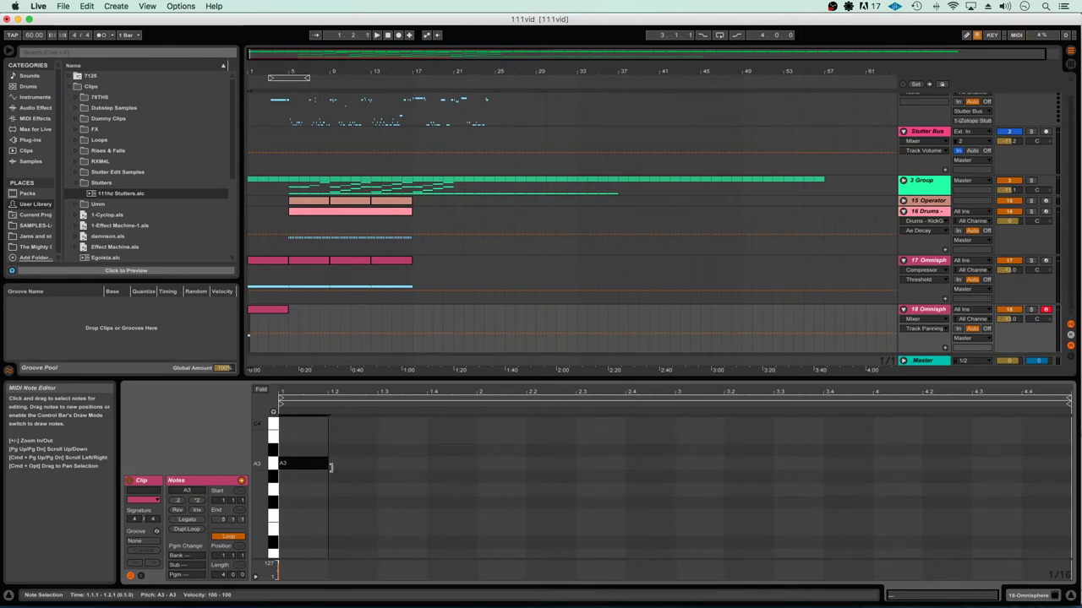
key(space)
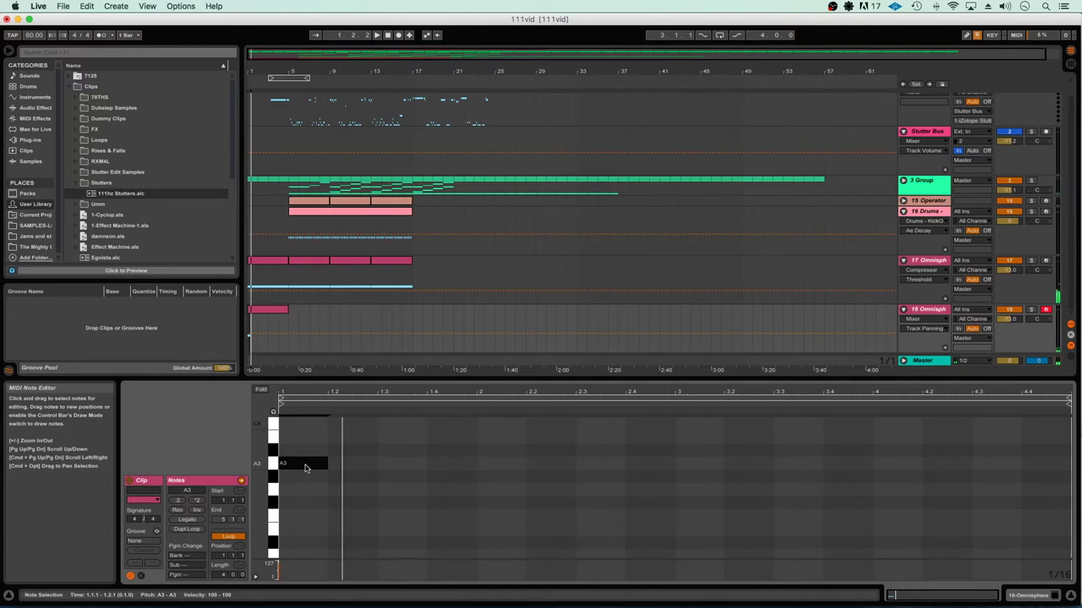
Copy the one-beat note onto the following beats as D4, E4, A4 and E4, playing the clip to check the melody
scroll(306, 467, up, 3)
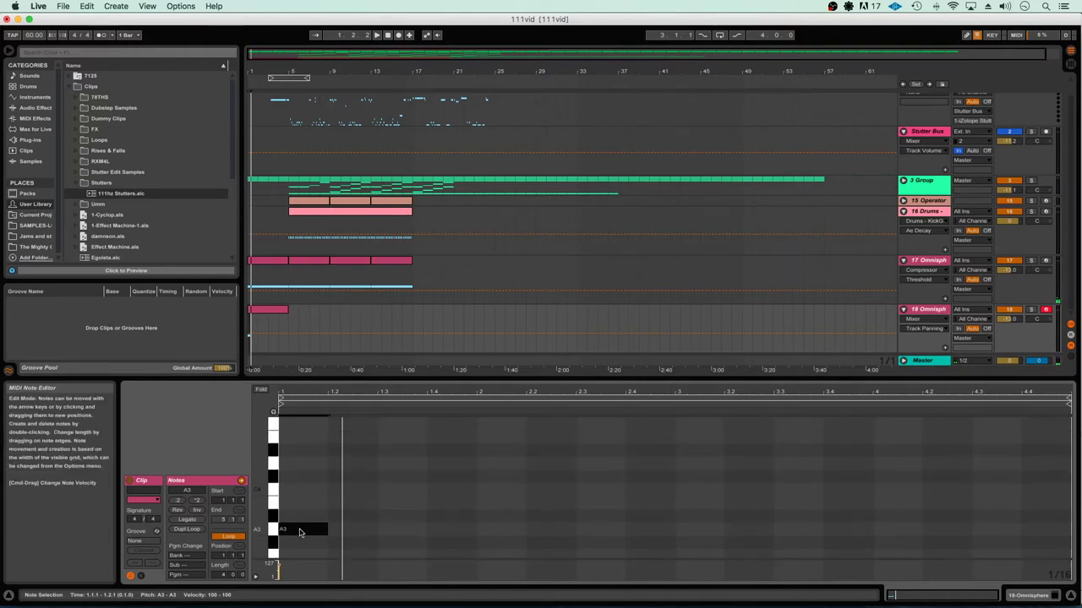
drag(299, 530, 402, 446)
key(space)
scroll(394, 448, up, 3)
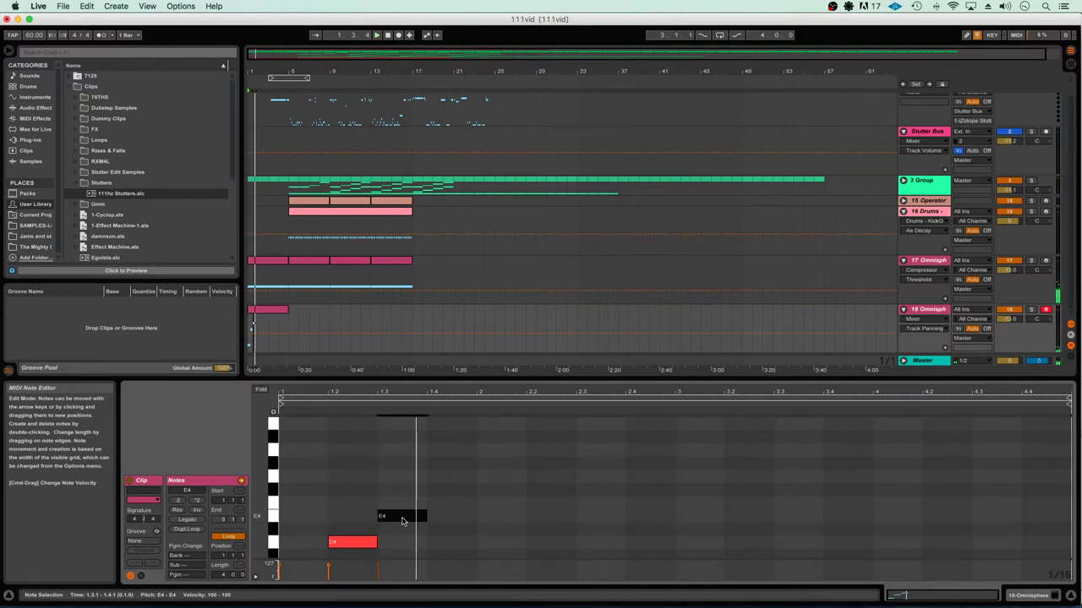
drag(402, 521, 455, 453)
key(space)
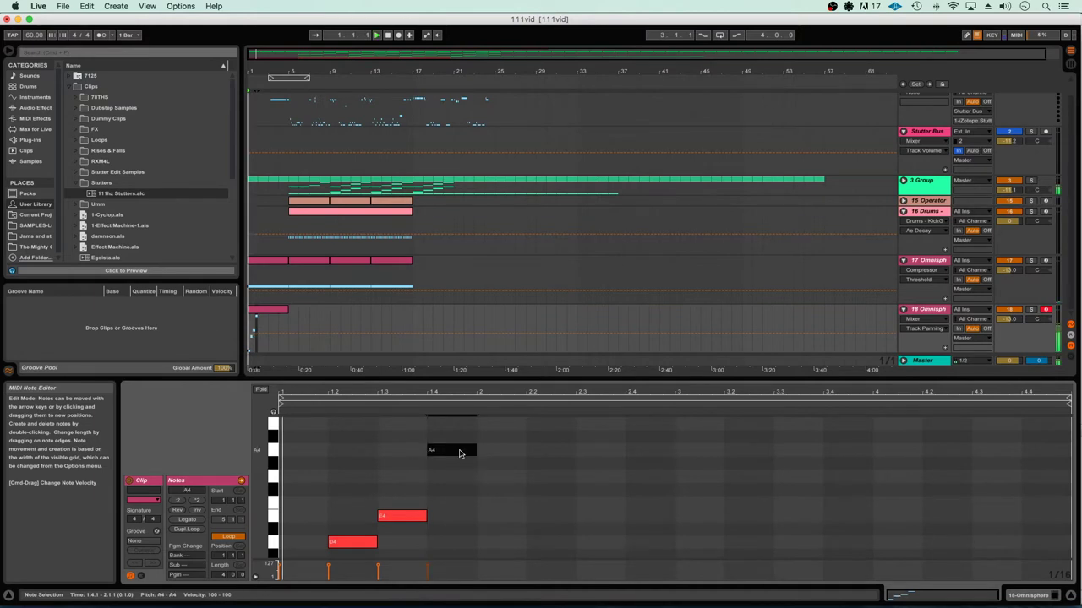
drag(460, 454, 513, 528)
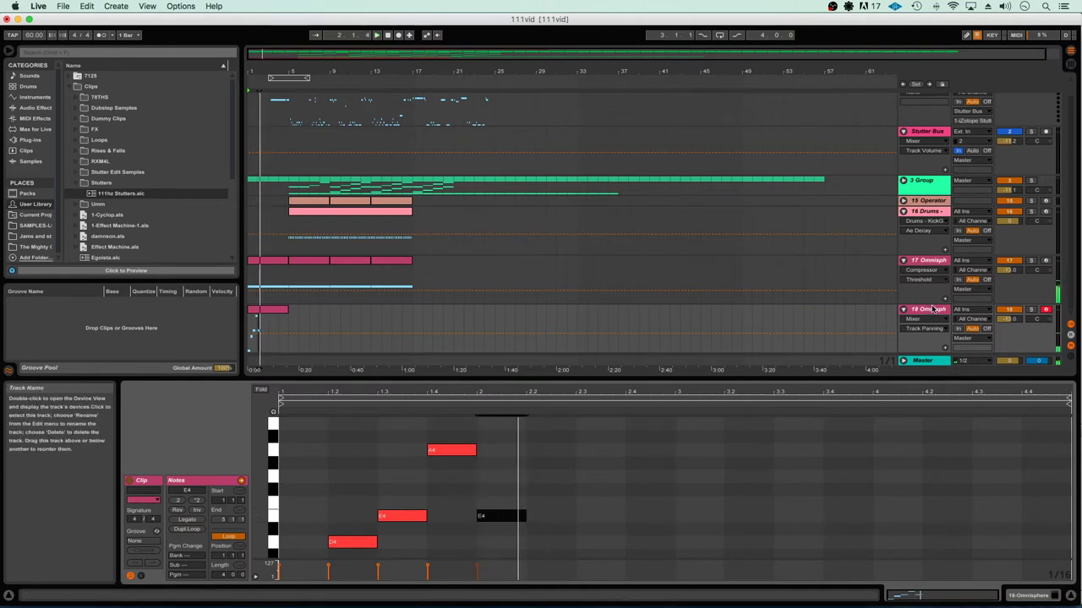
Open the Omnisphere plug-in on track 18, examine layer A's sound source and close the plug-in window
key(shift+Tab)
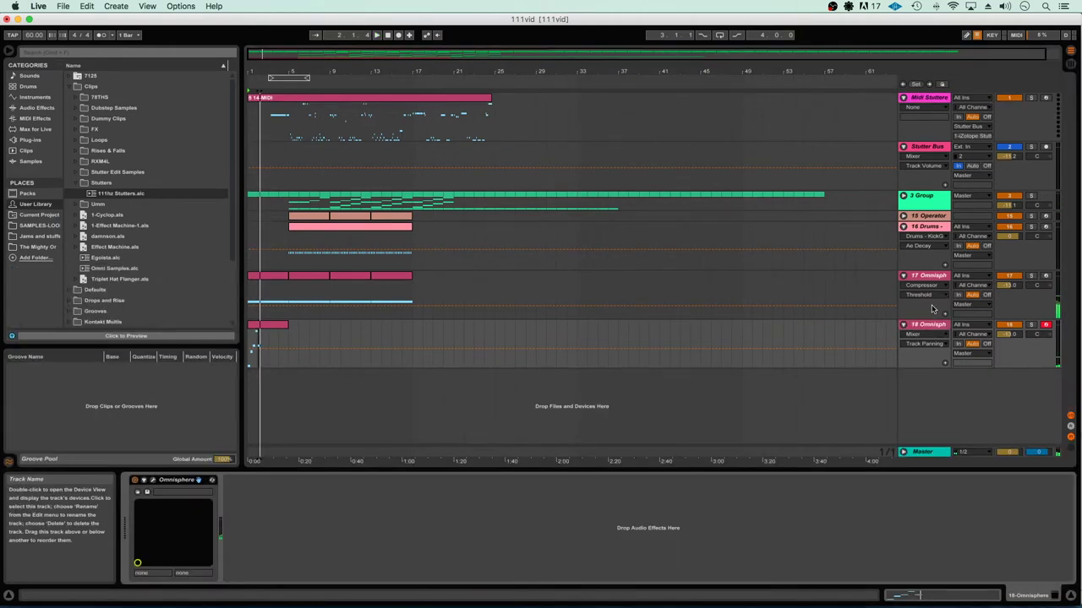
click(153, 480)
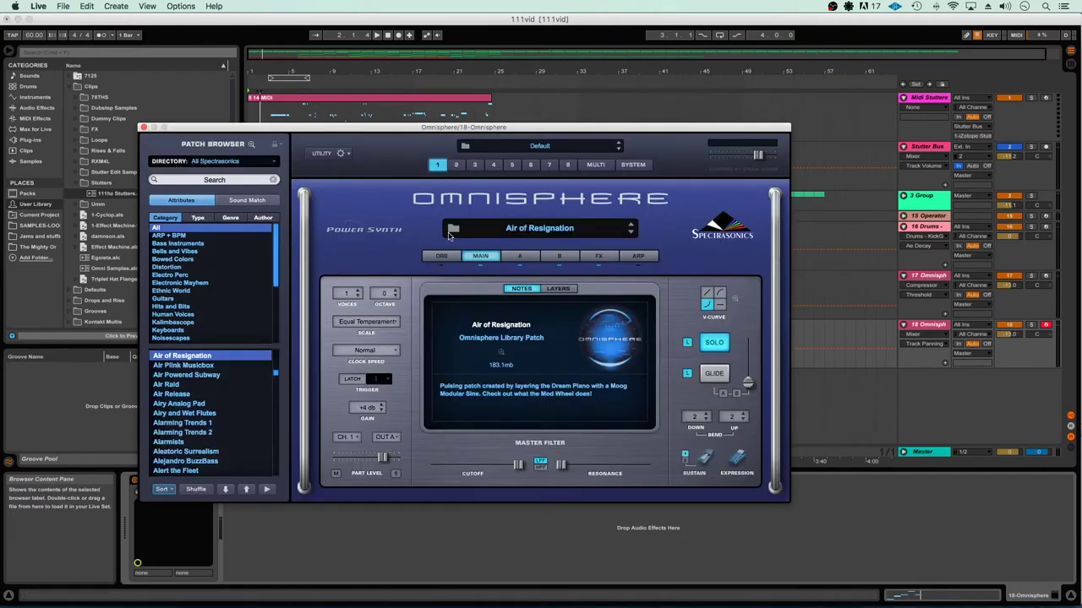
click(520, 256)
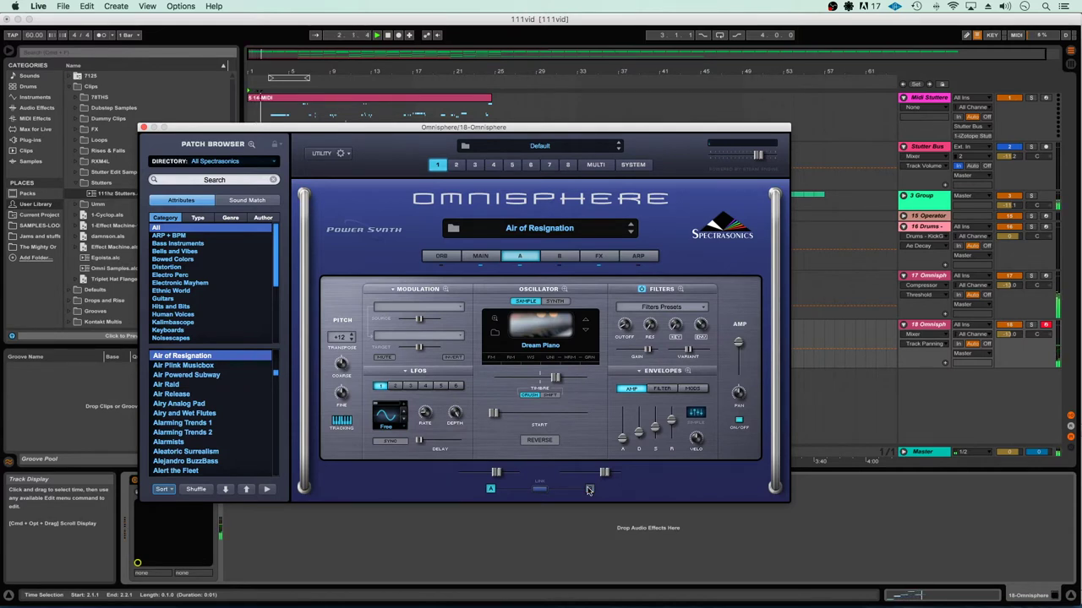
click(144, 128)
Select all five notes of the A3, D4, E4, A4, E4 phrase in track 18's clip and duplicate the phrase three times
double_click(268, 338)
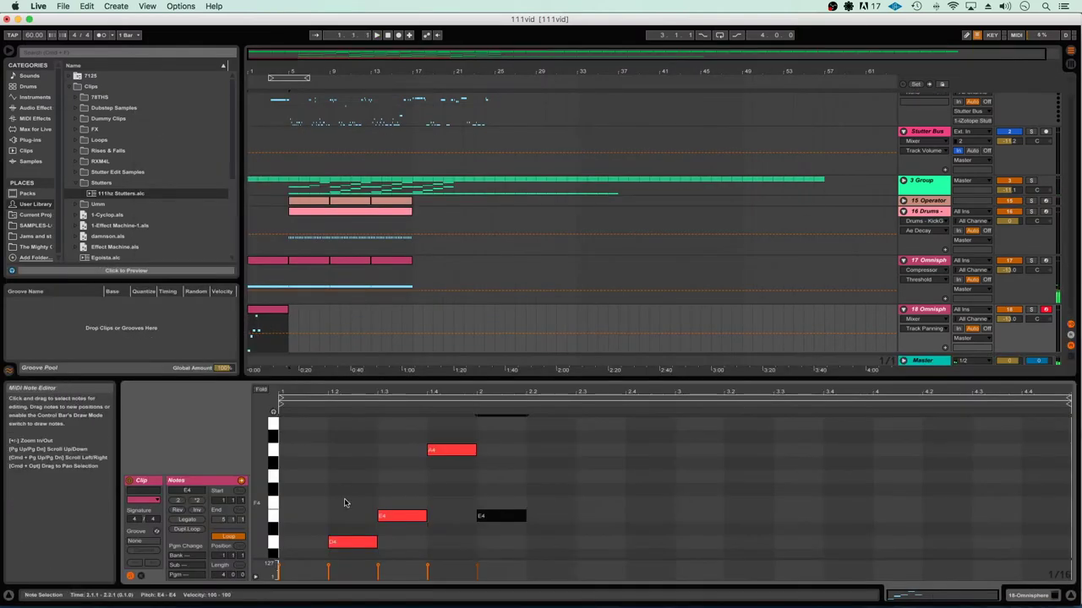
scroll(501, 503, down, 5)
scroll(502, 495, up, 1)
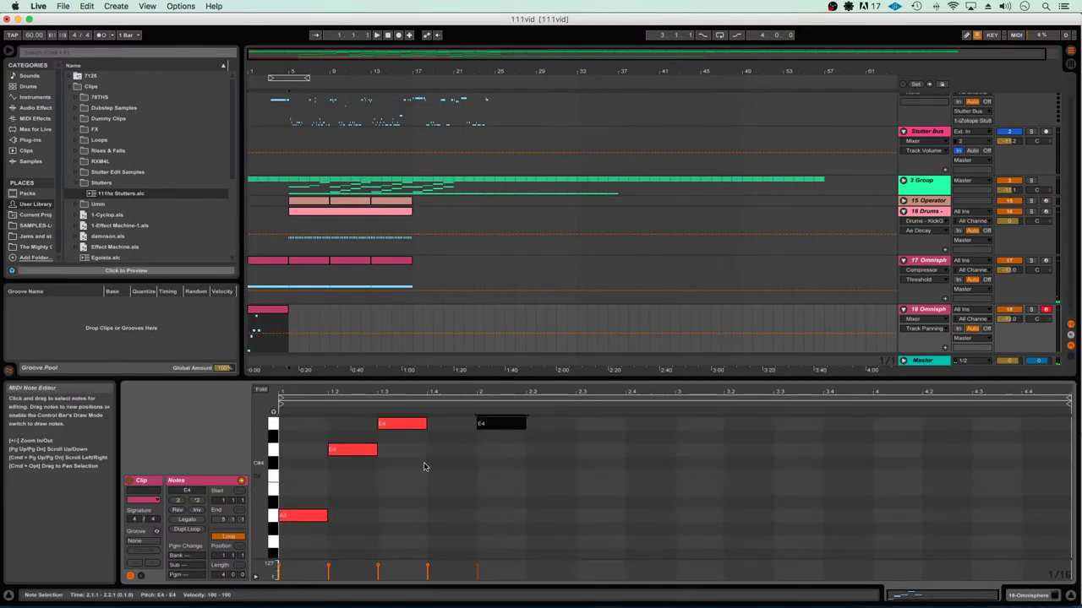
drag(262, 473, 408, 507)
scroll(407, 507, down, 3)
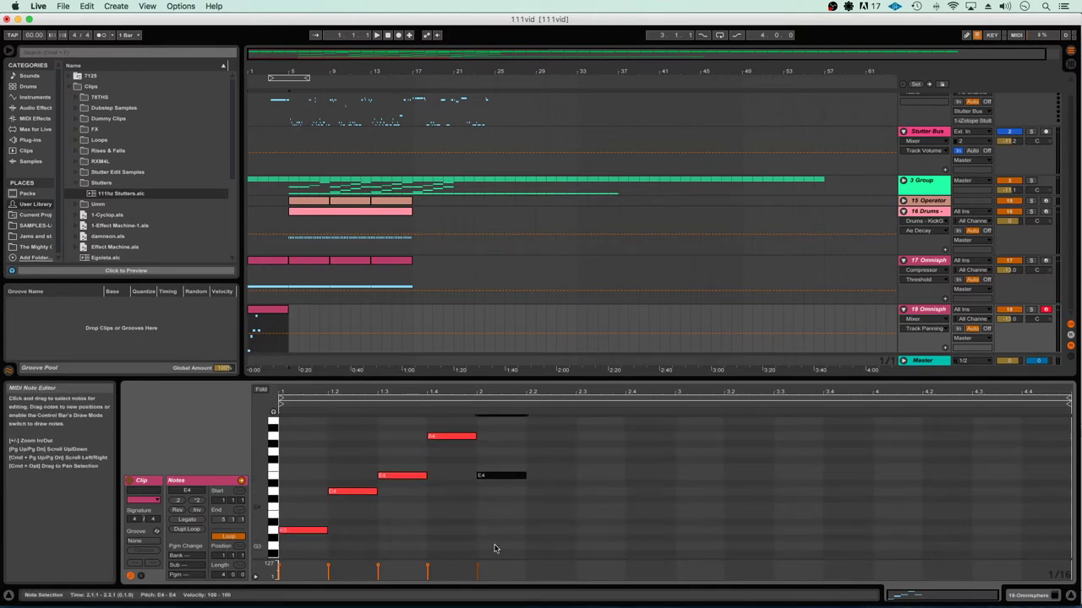
drag(519, 545, 296, 438)
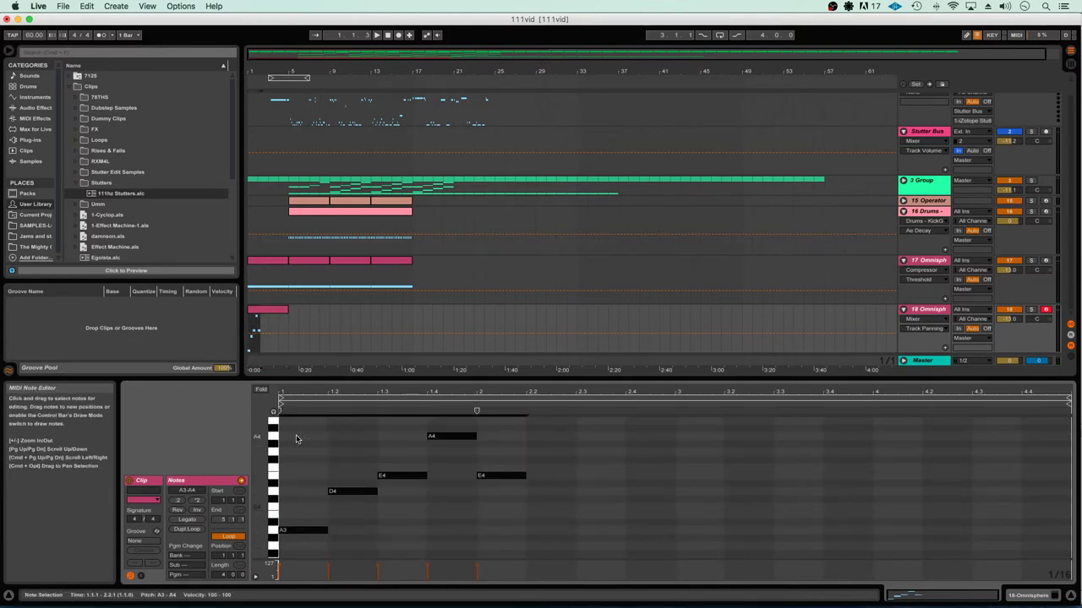
key(super+d)
key(super+d)
key(super+d)
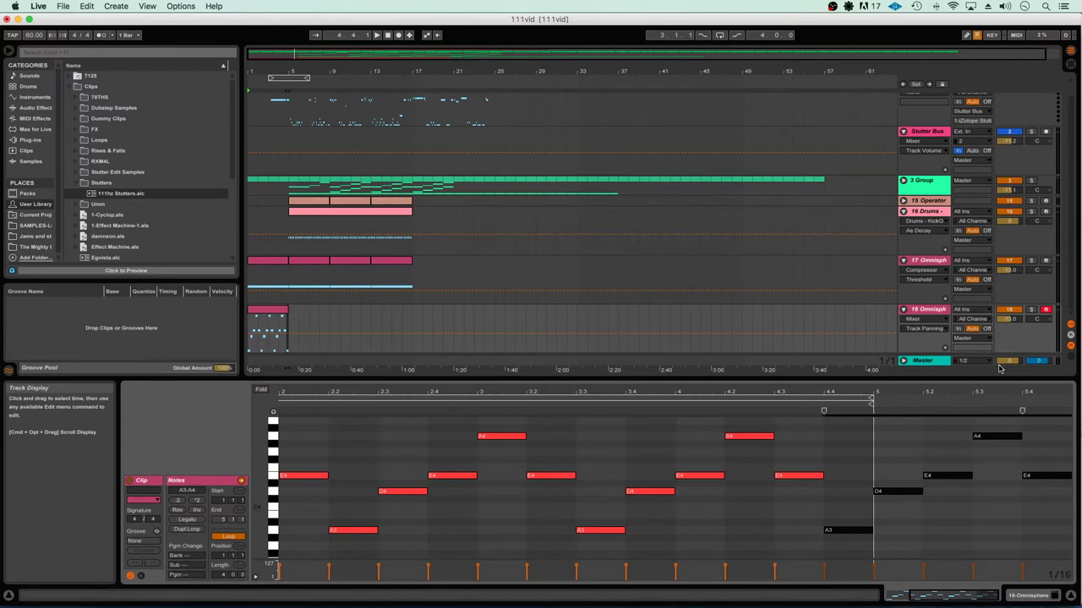
Extend the track 18 clip's loop length to 20 bars, ending at bar 21
click(873, 404)
mouse_move(873, 404)
mouse_down()
mouse_move(1079, 404)
mouse_move(1079, 420)
mouse_move(1078, 398)
mouse_move(929, 416)
mouse_up()
click(470, 539)
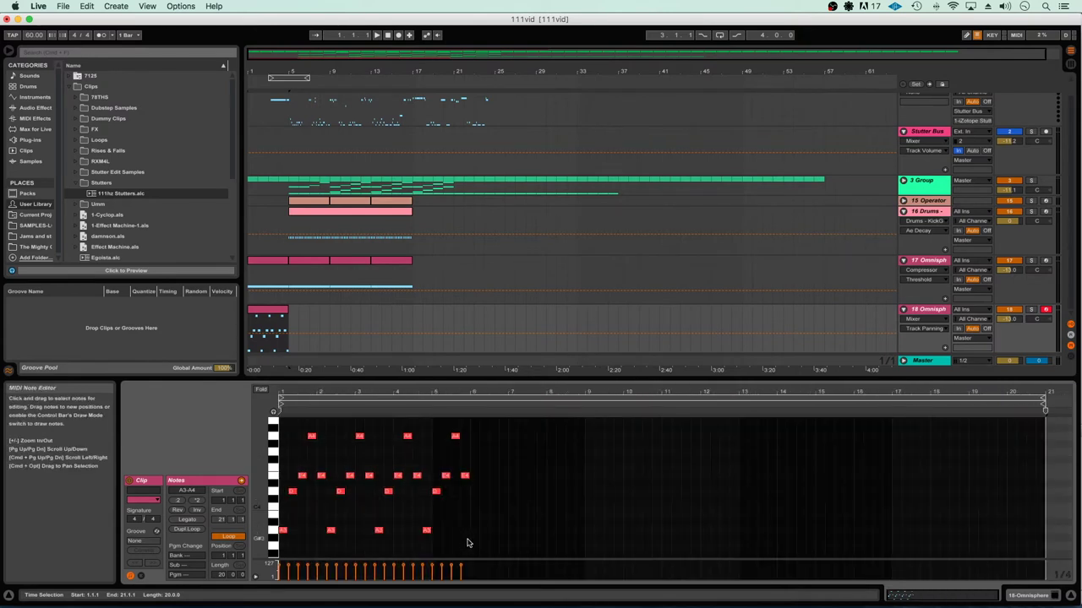
Duplicate all the notes until they fill the 20-bar loop and lengthen the track 18 clip in the arrangement to bar 21
key(super+a)
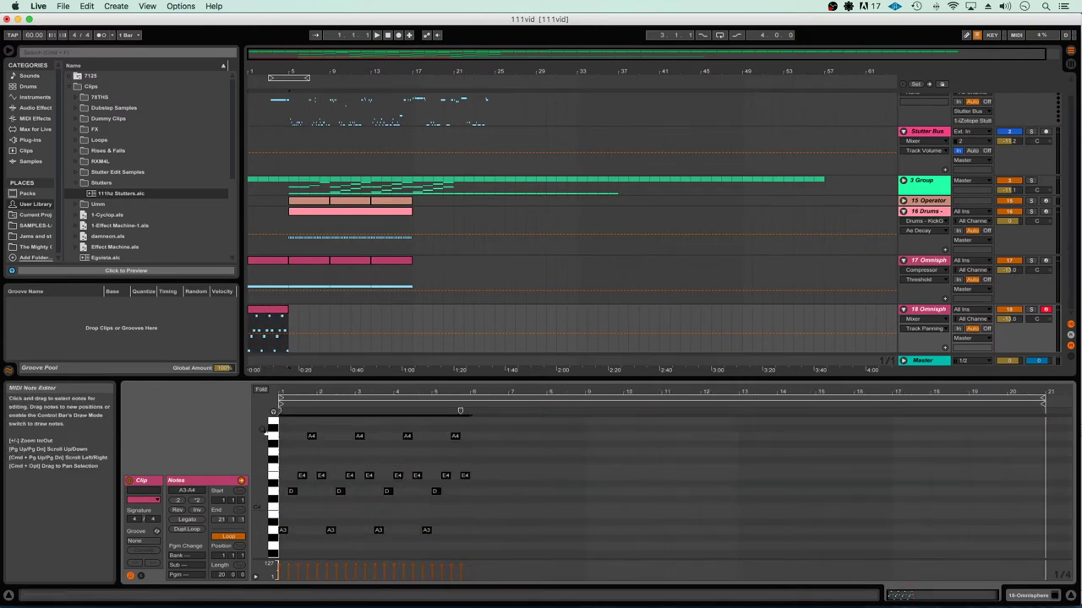
key(super+d)
key(super+d)
key(super+d)
key(space)
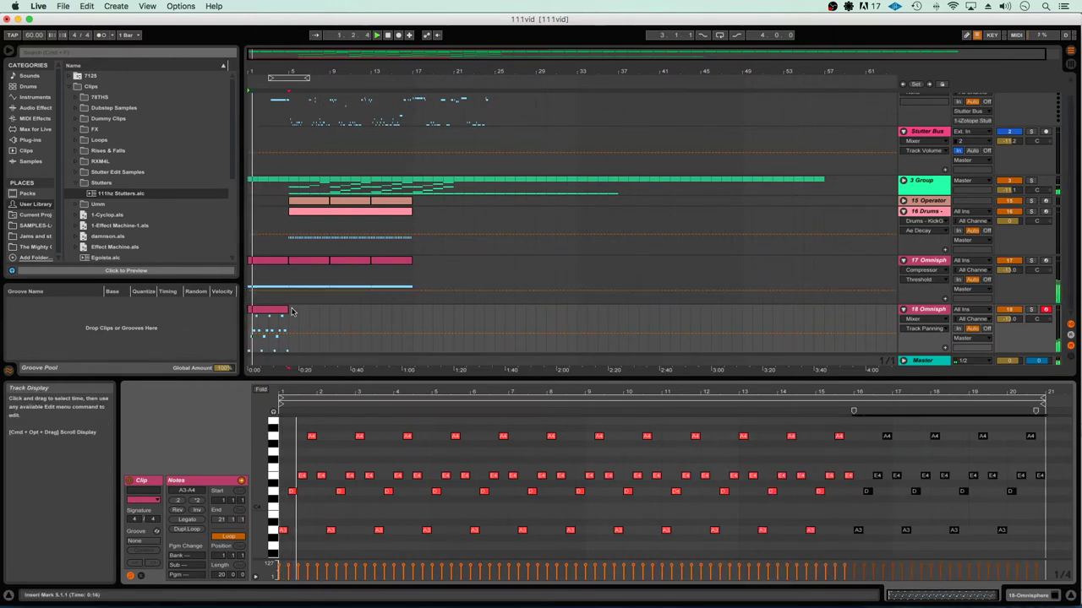
drag(292, 312, 453, 321)
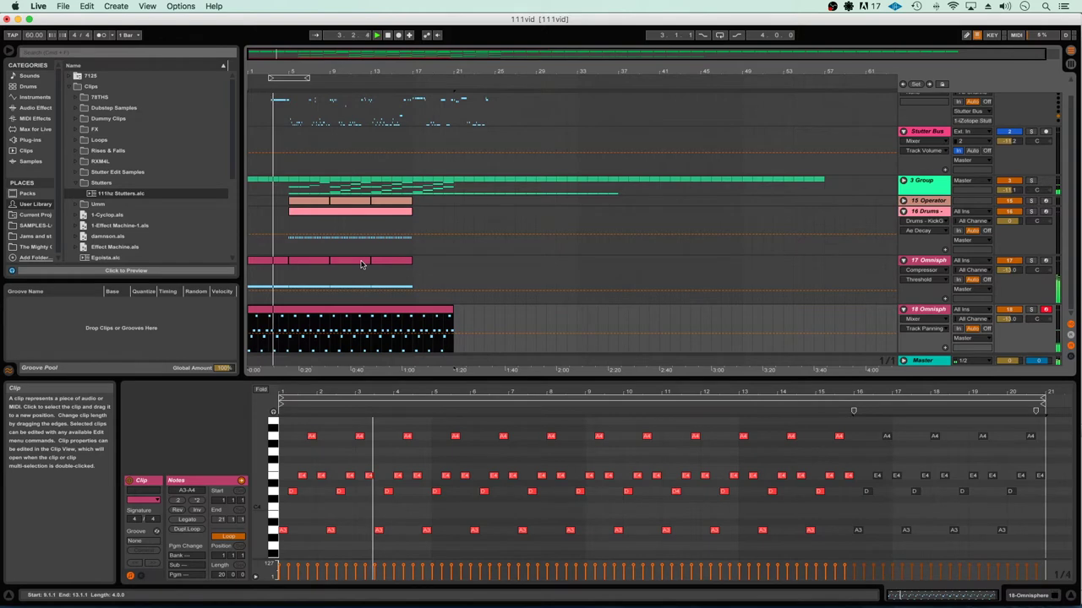
Copy track 18 Omnisphere with its clip and paste it as a new track directly below
click(919, 311)
key(super+c)
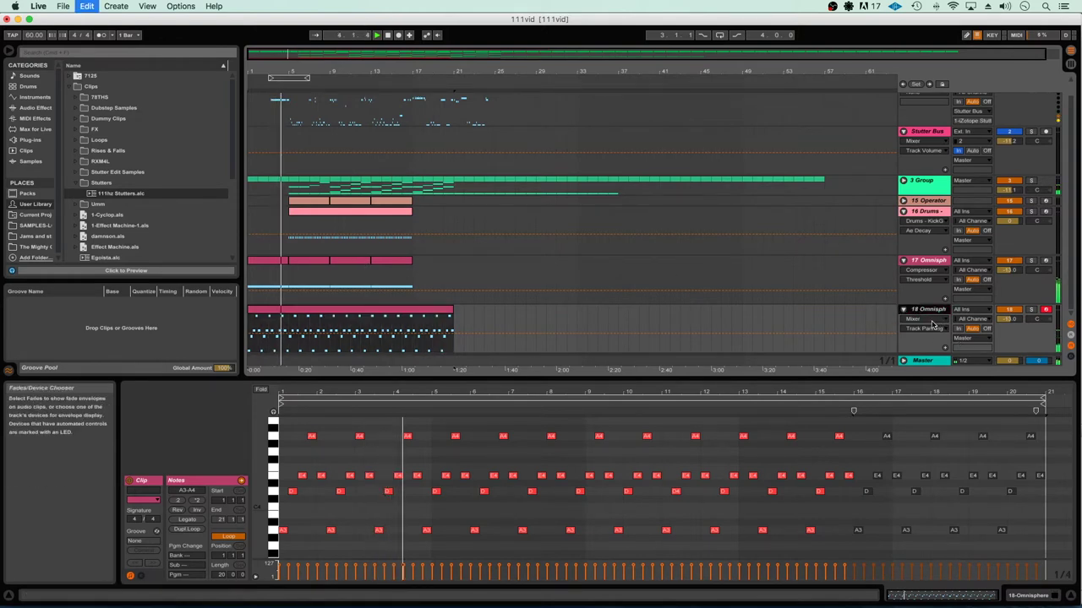
key(super+v)
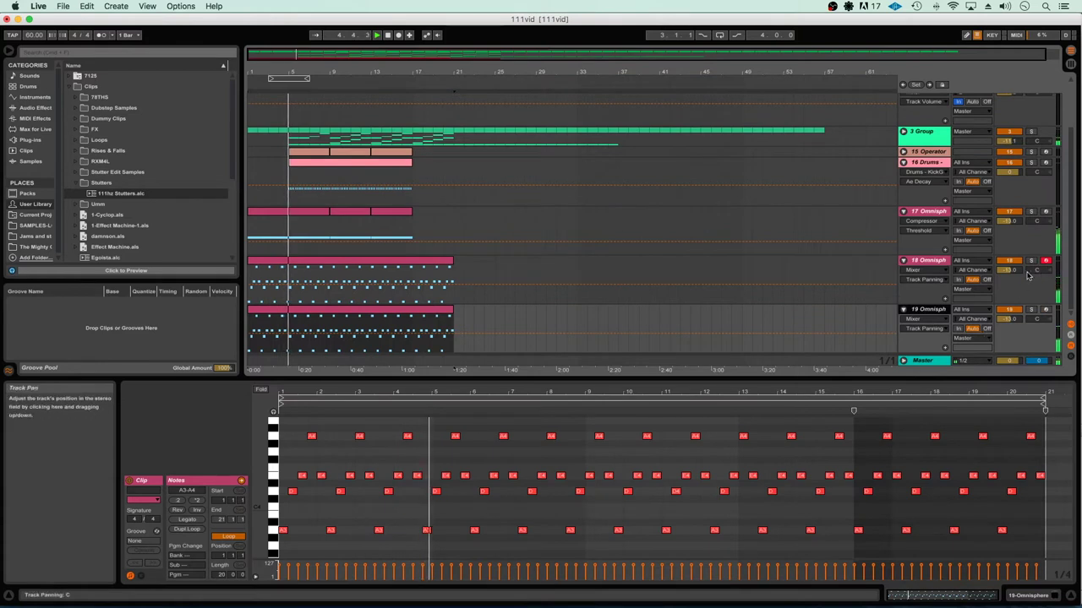
Pan track 18 to 22L and track 19 to 22R, and lower both tracks' volume to -22.2 dB
drag(1036, 269, 1036, 286)
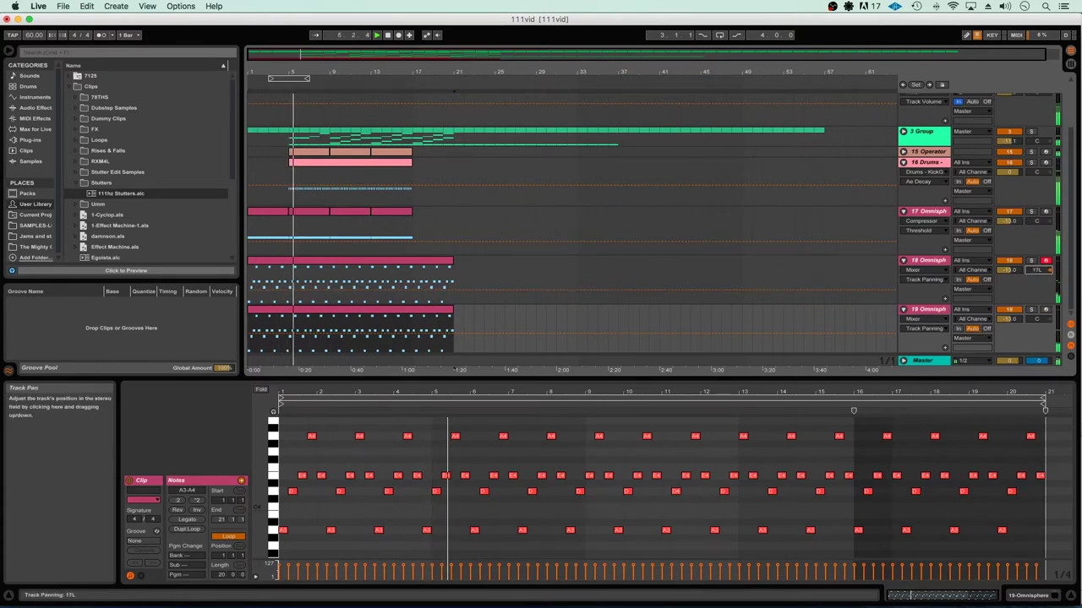
drag(1036, 320, 1036, 313)
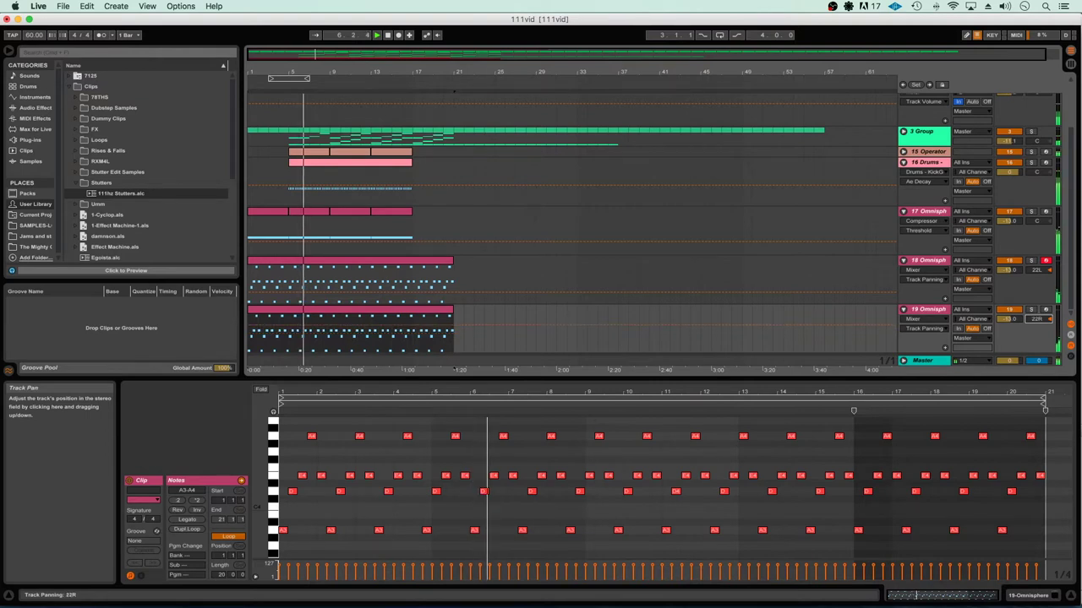
click(1008, 269)
drag(1008, 270, 1008, 281)
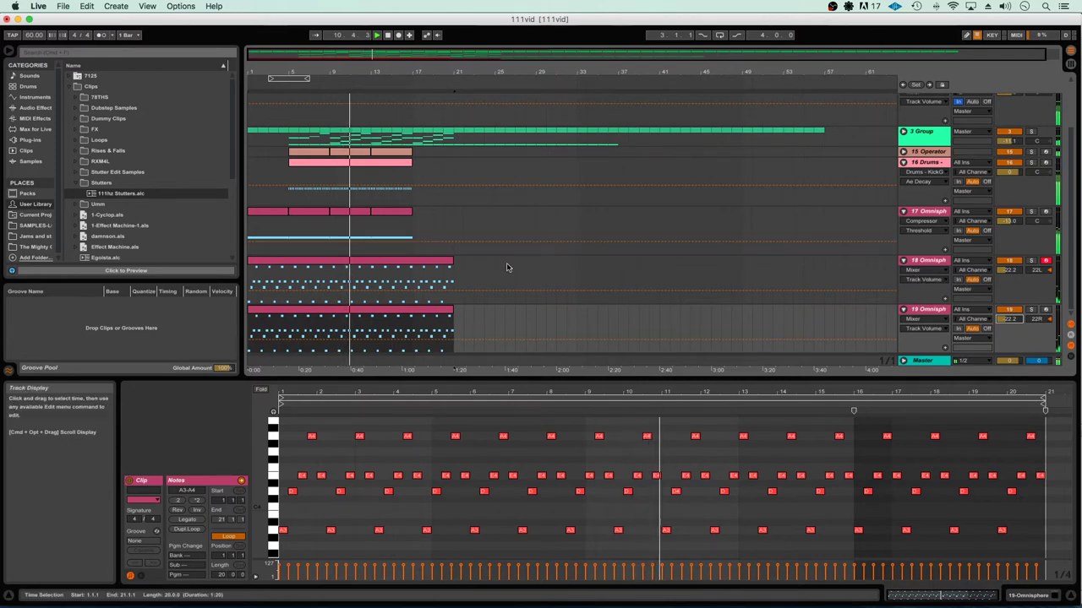
Duplicate the 20-bar clips on tracks 18 and 19 so each has a copy starting at bar 21
click(434, 265)
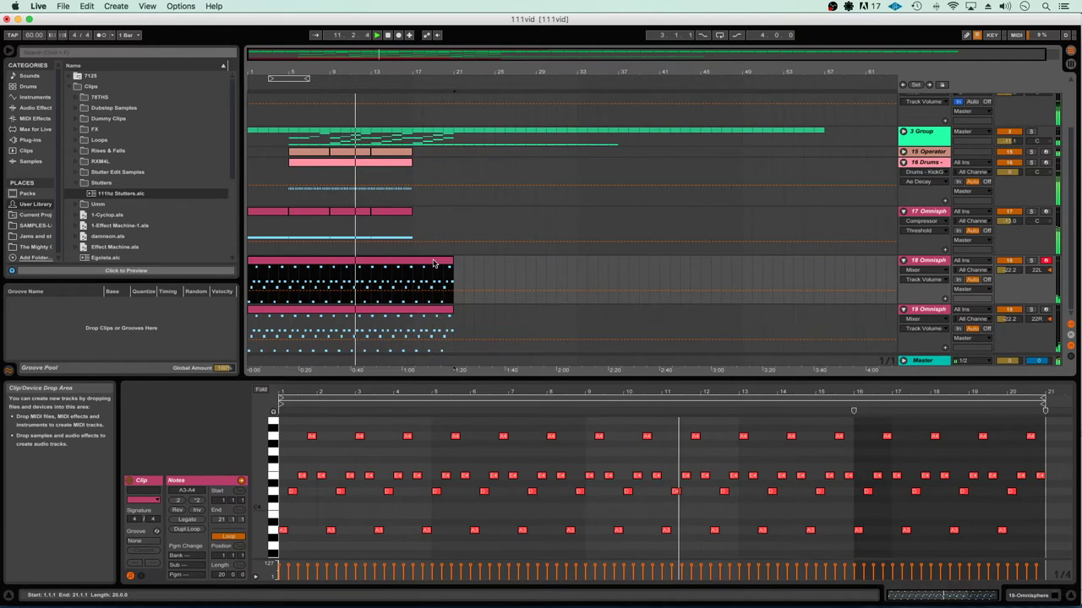
key(super+d)
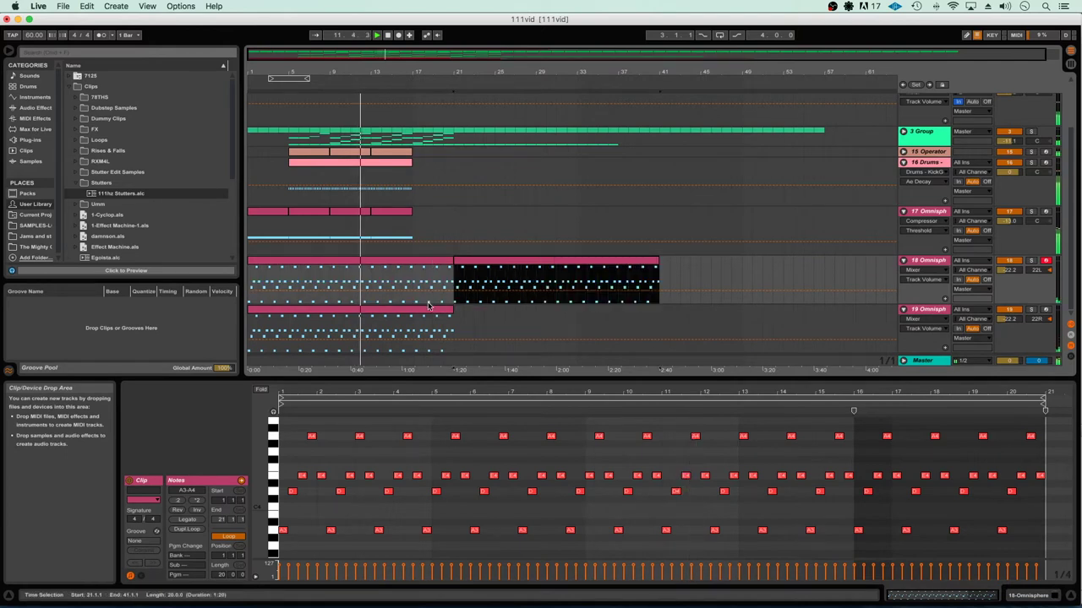
click(428, 306)
key(super+d)
Select all notes in track 19's second clip and make them play at double tempo
click(415, 427)
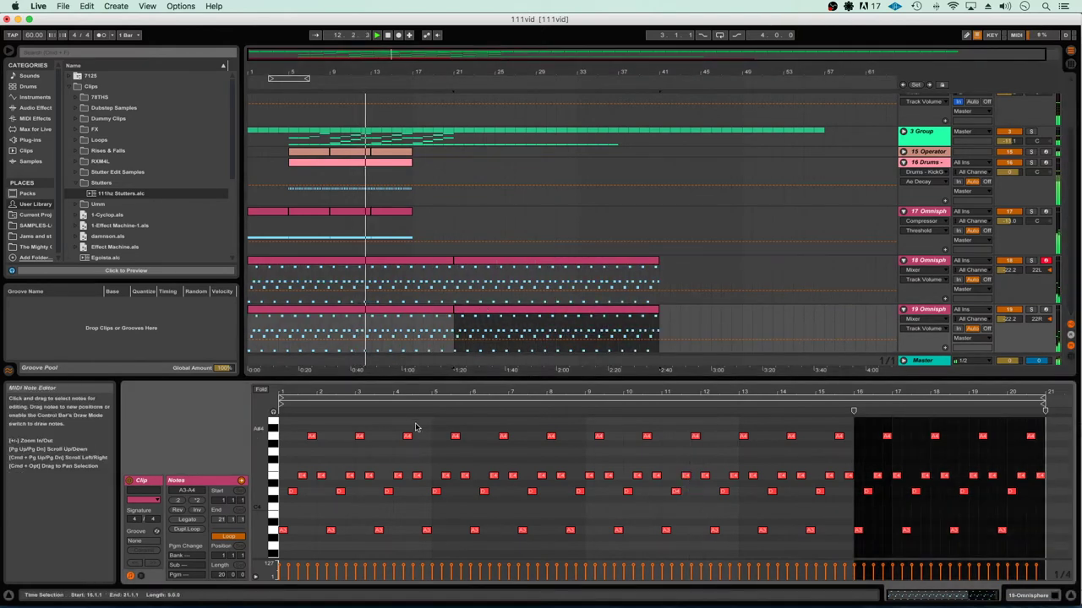
key(super+a)
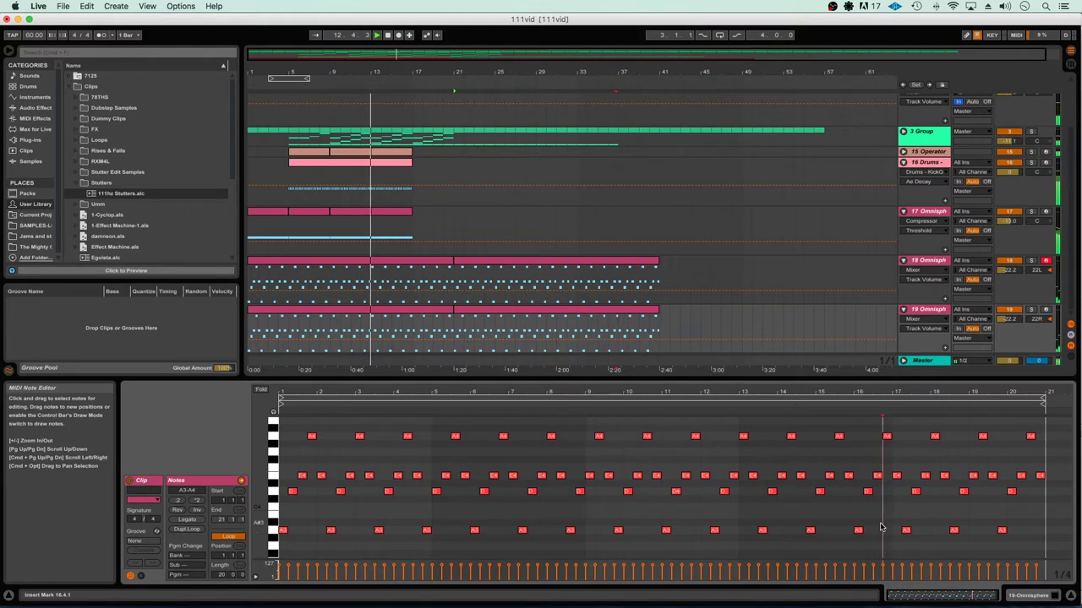
key(0)
click(176, 502)
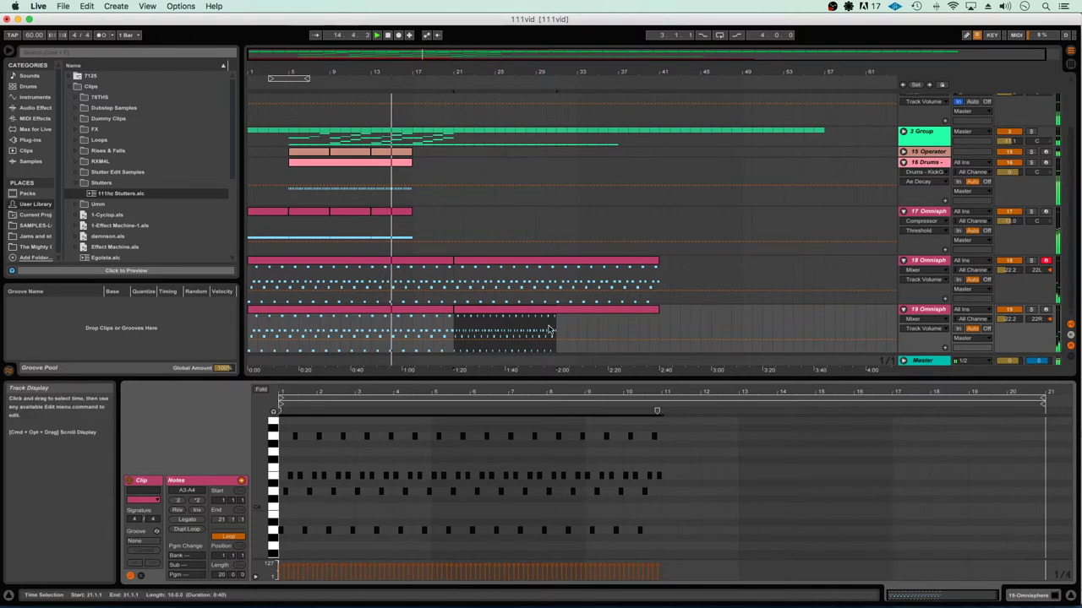
Shorten both second clips to end at bar 26, and copy each onto the other track at bar 26
drag(656, 309, 504, 322)
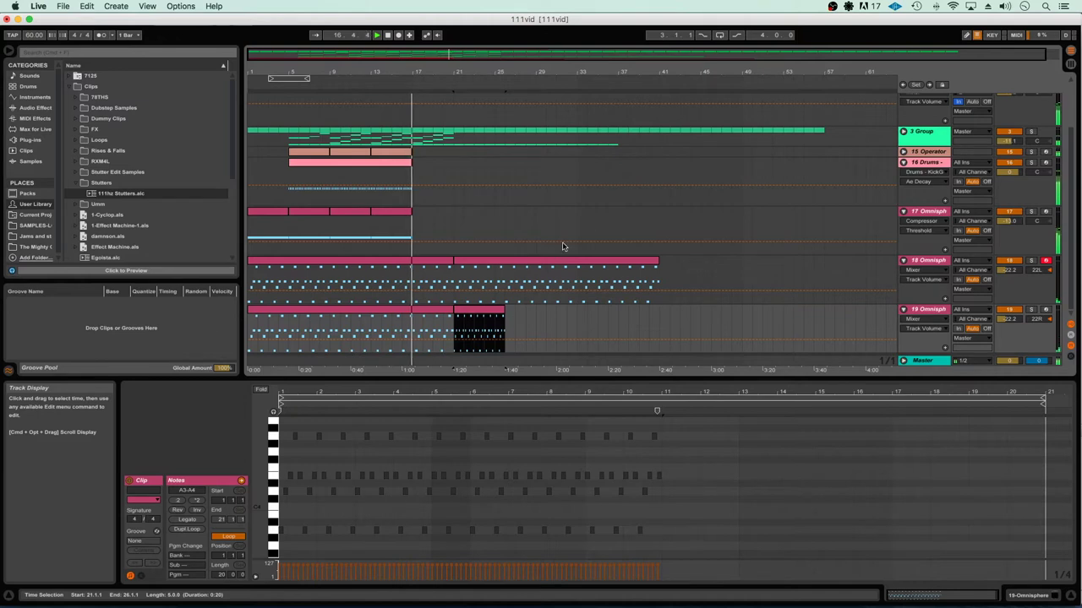
drag(656, 271, 504, 277)
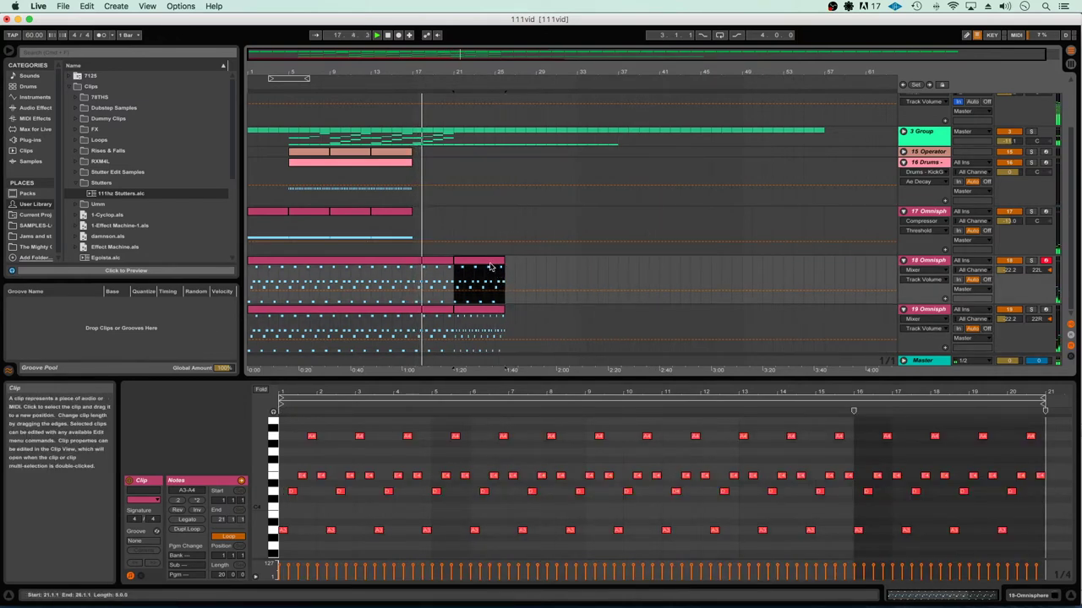
click(496, 316)
key(super+d)
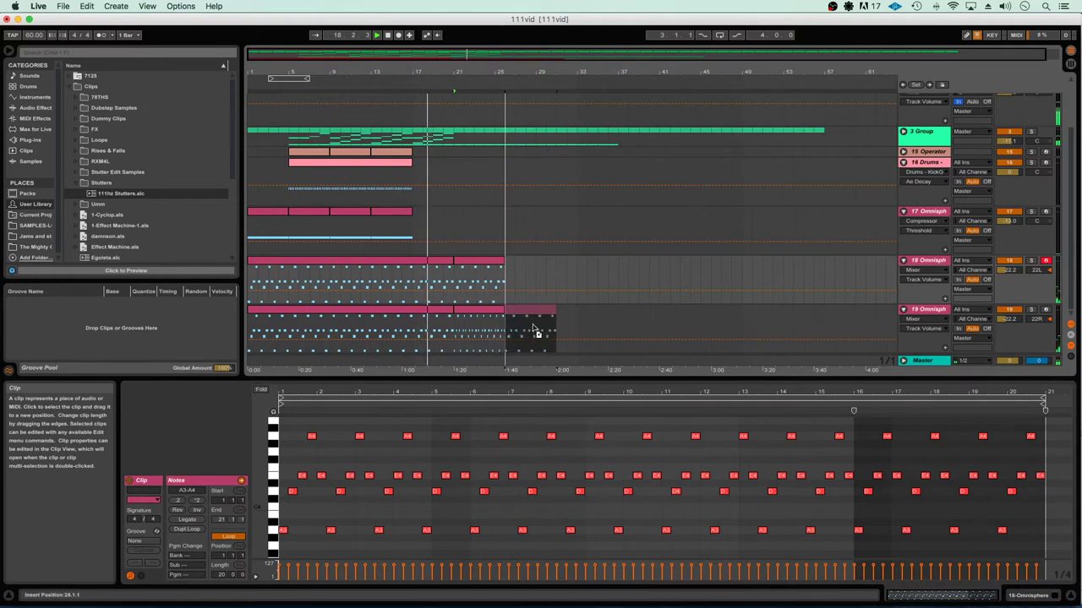
click(497, 284)
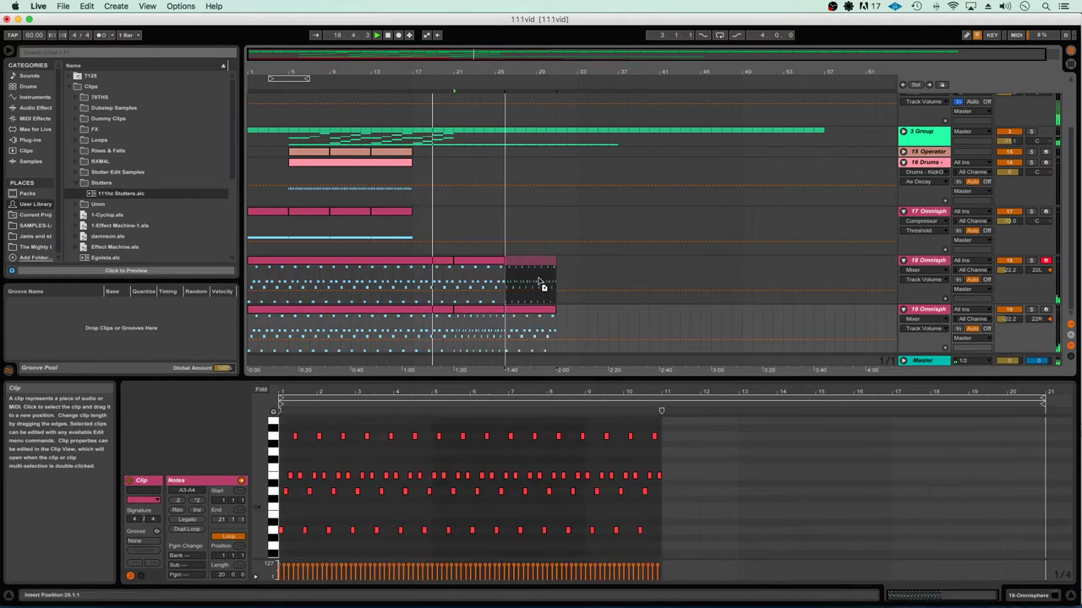
key(super+d)
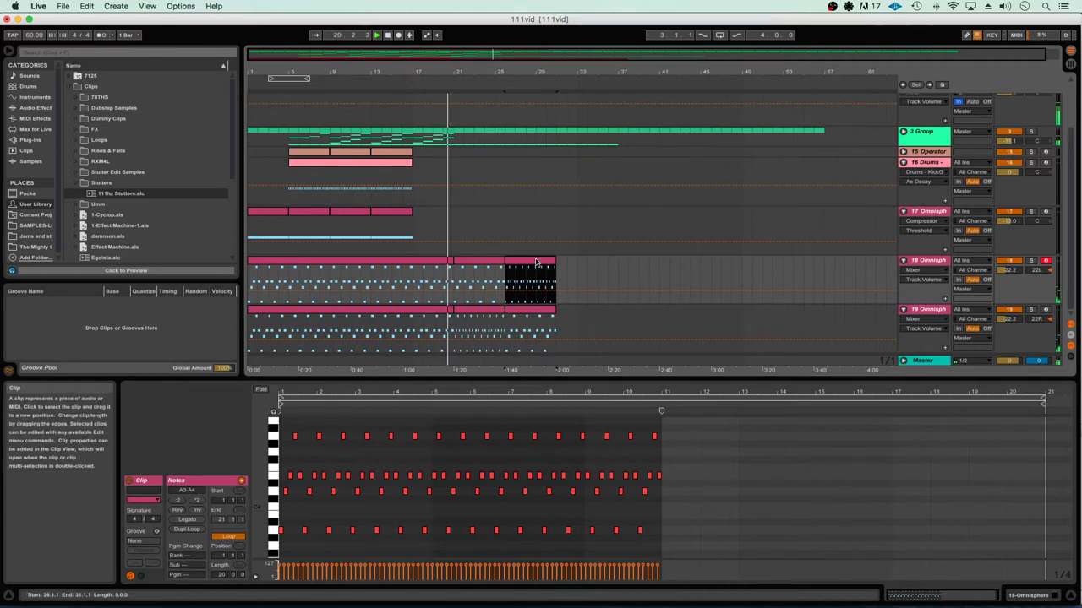
Duplicate the bar 26 clips on tracks 18 and 19 onto bars 31 to 36
key(super+d)
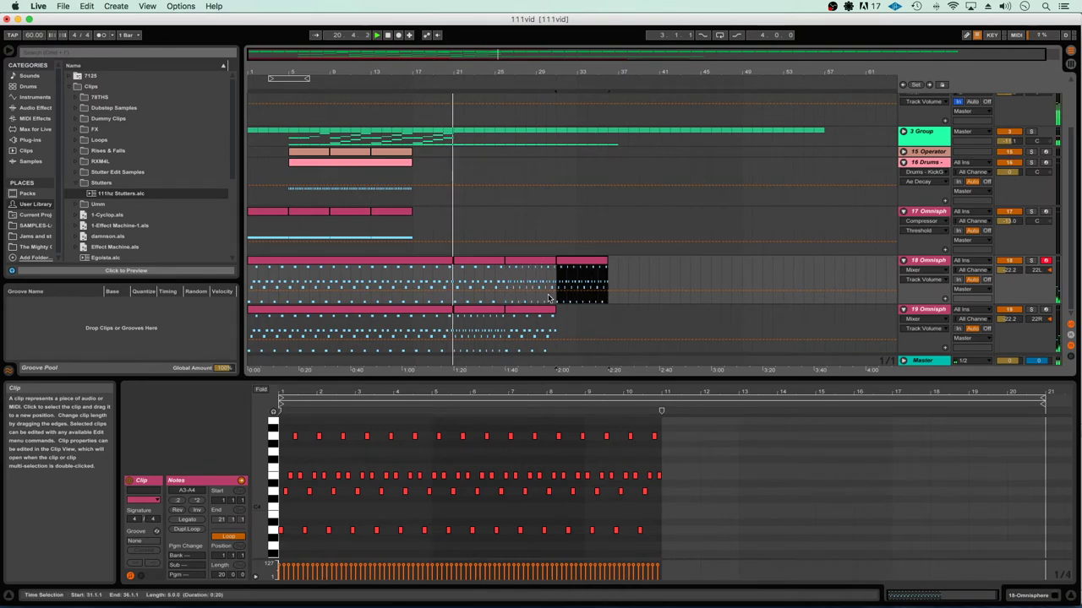
key(Down)
key(super+d)
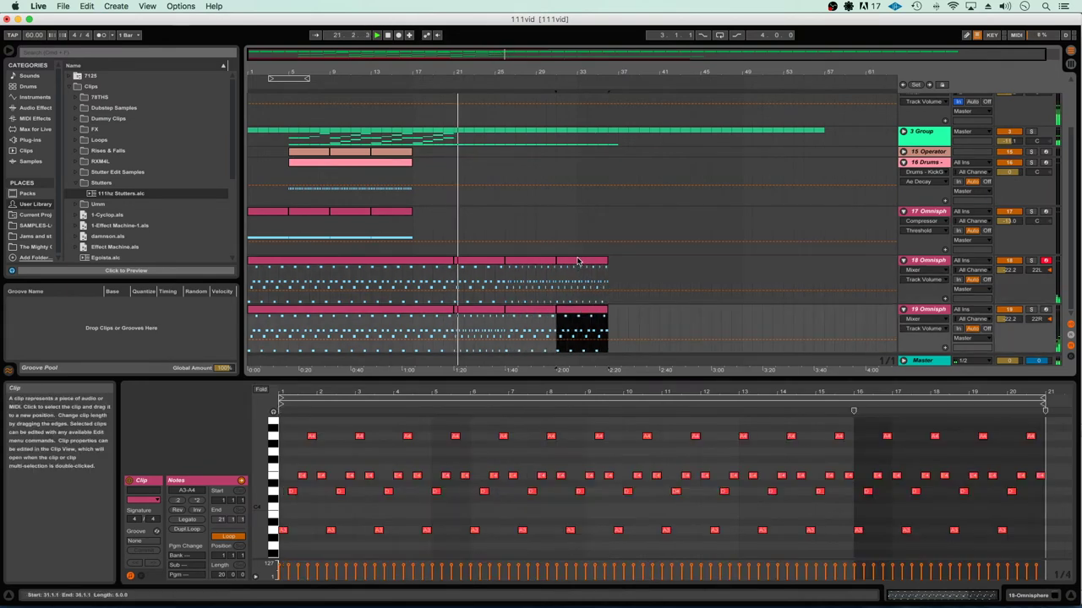
In the clips at bar 31, set track 18's notes to half tempo and all of track 19's notes to double tempo
click(578, 261)
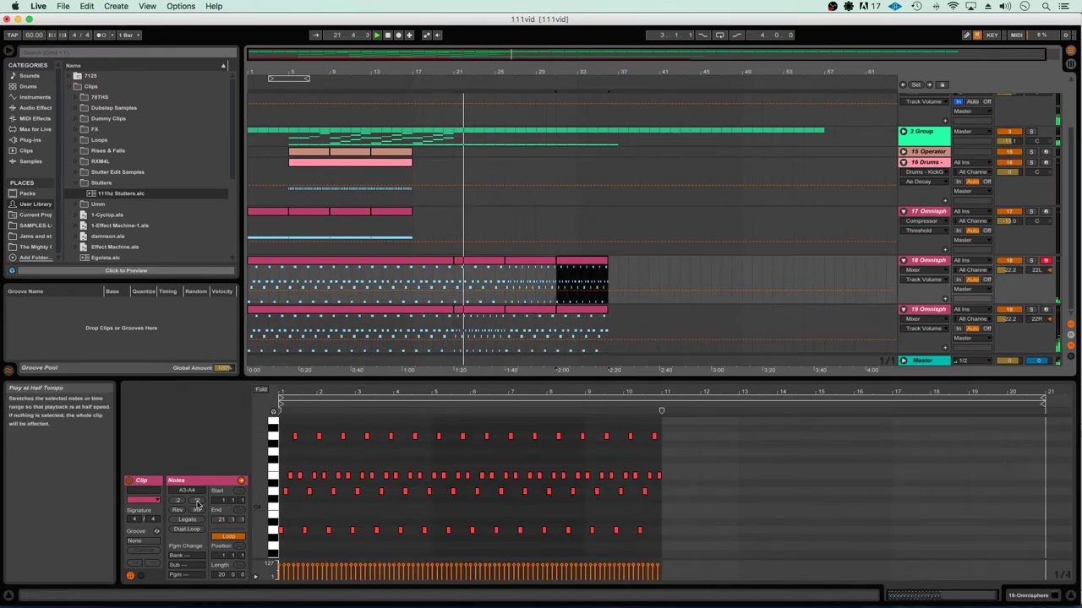
click(198, 505)
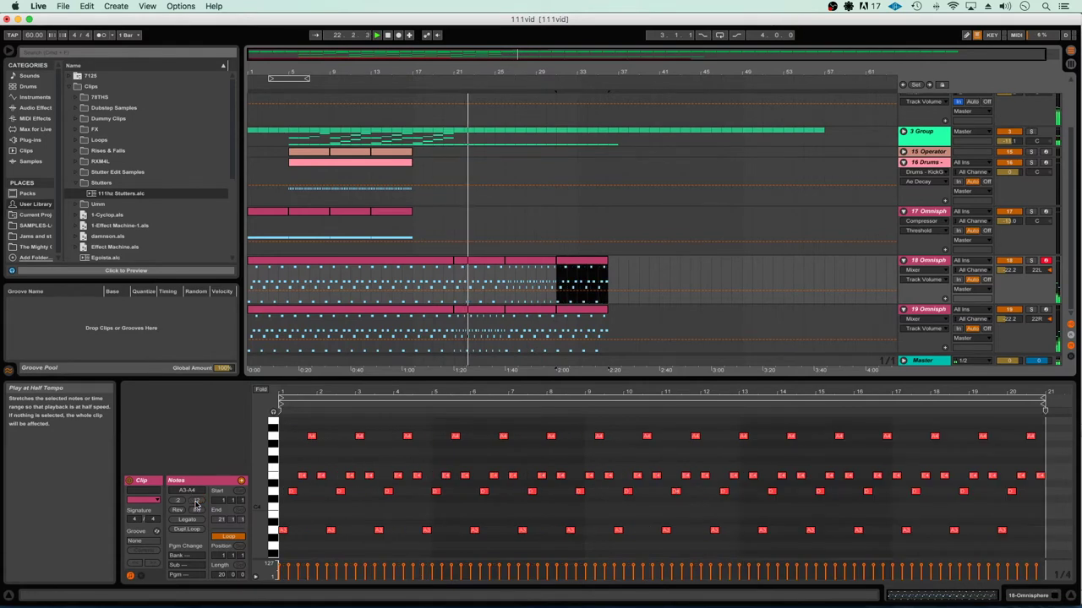
click(582, 310)
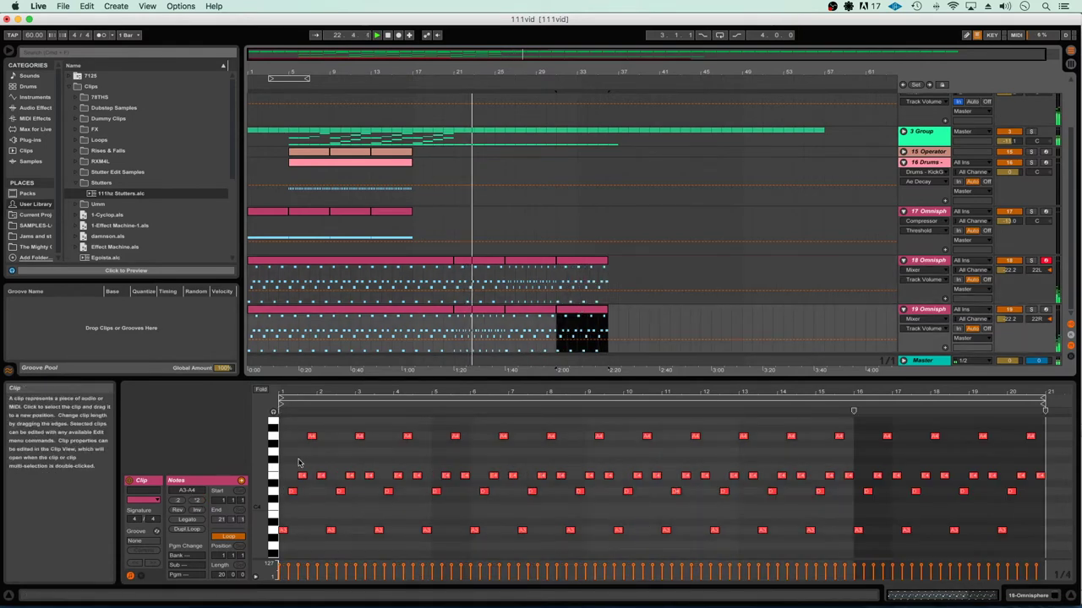
click(179, 503)
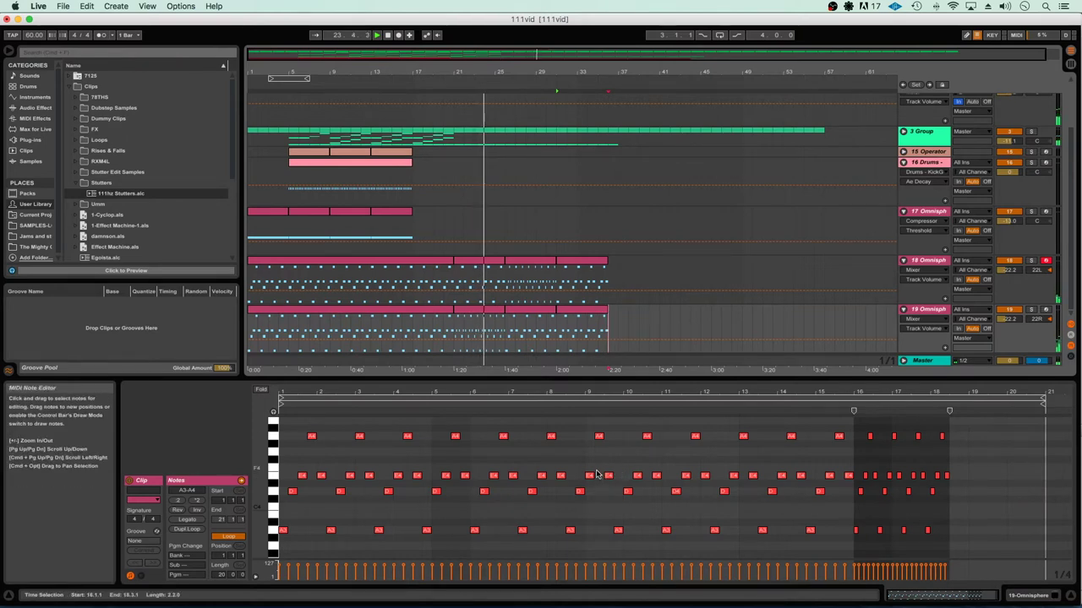
key(super+z)
click(596, 475)
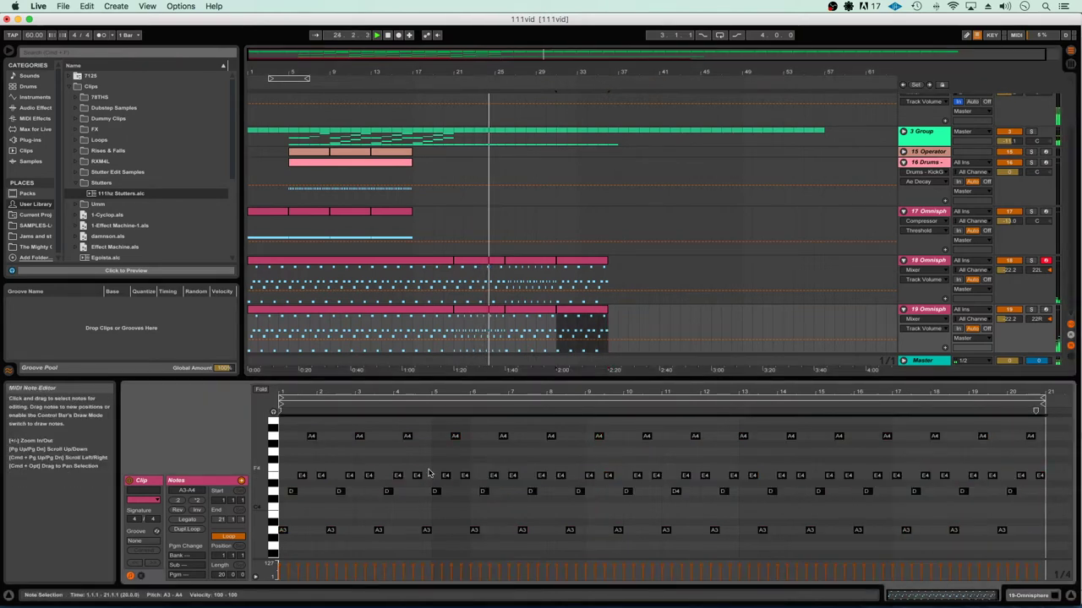
click(179, 501)
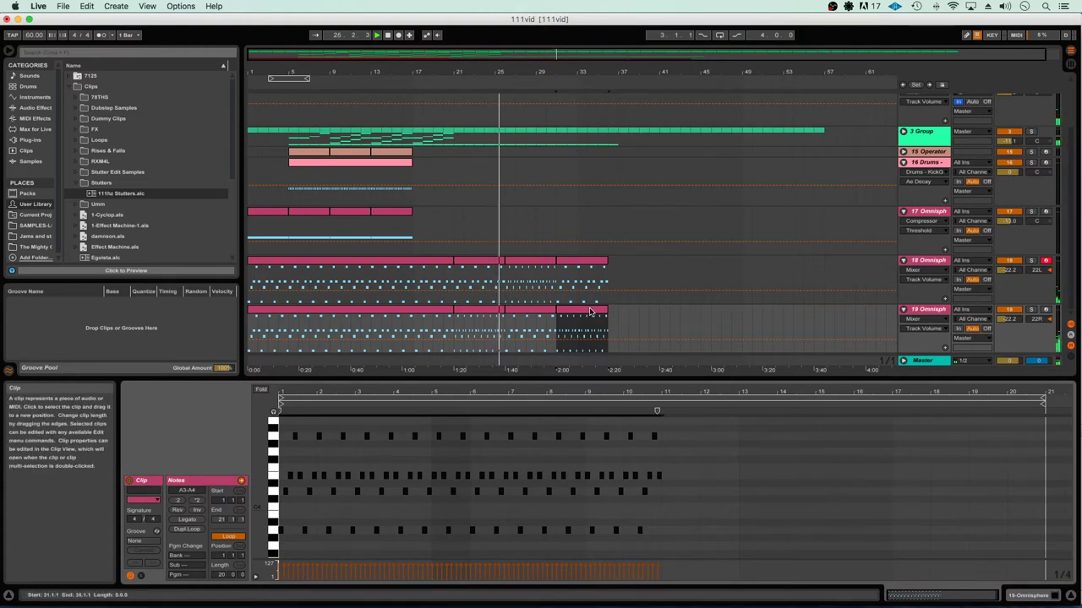
Set the notes in track 19's bar 31 clip to double tempo and play the arrangement from bar 31
click(178, 503)
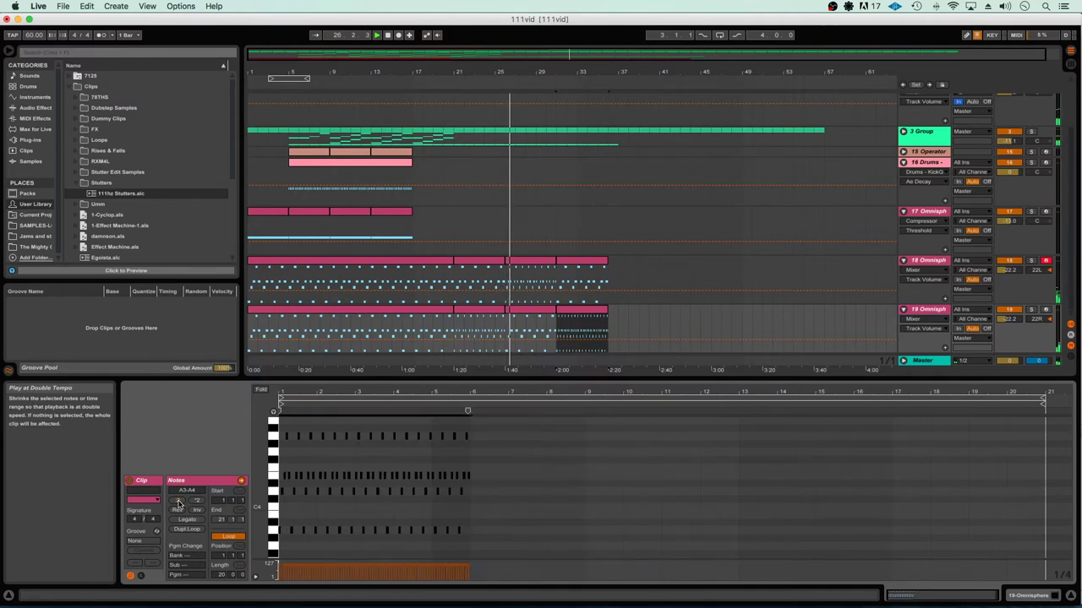
click(582, 322)
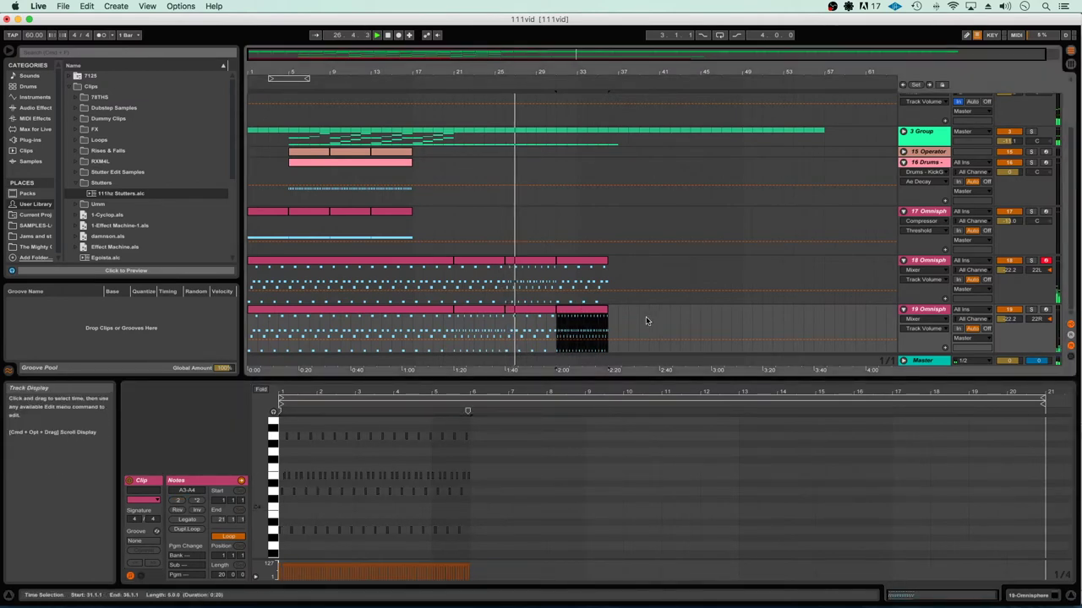
click(638, 319)
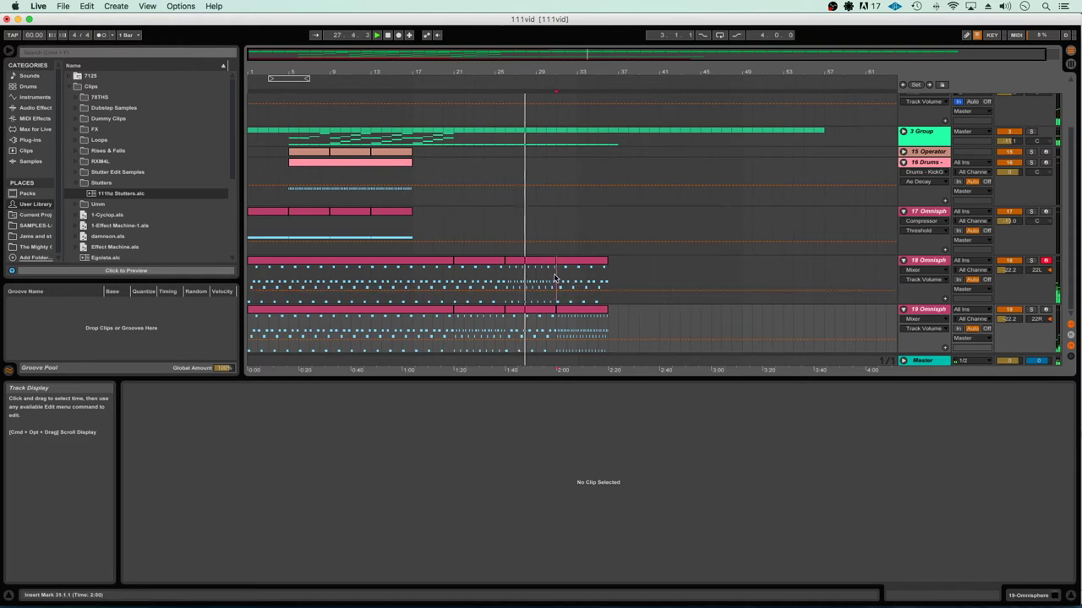
key(Up)
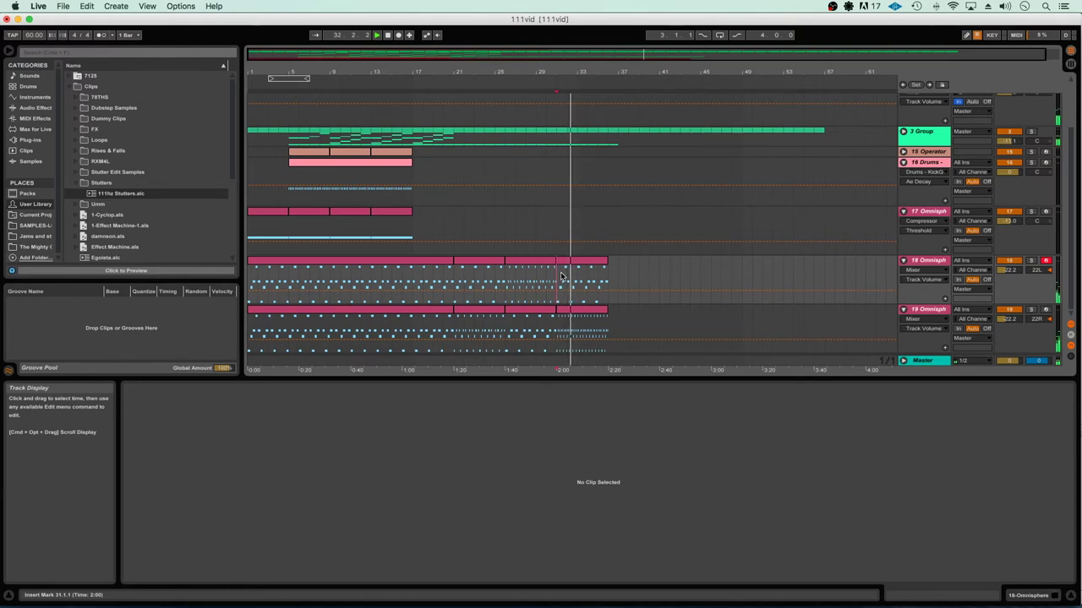
Duplicate the bar 31 clips on tracks 18 and 19 onto bars 36 to 41
click(574, 270)
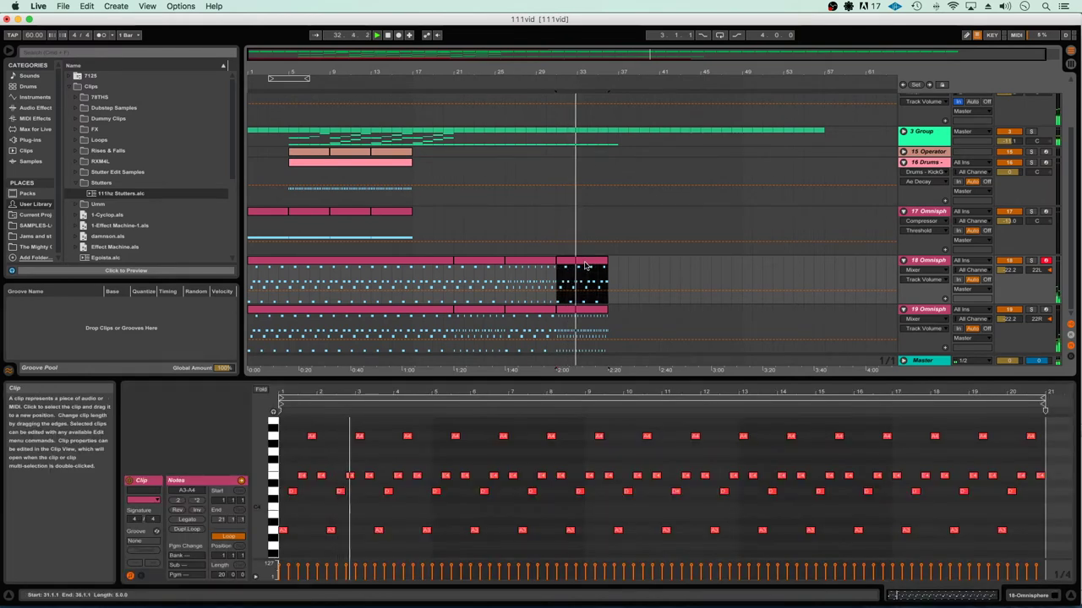
key(super+d)
click(581, 312)
key(super+d)
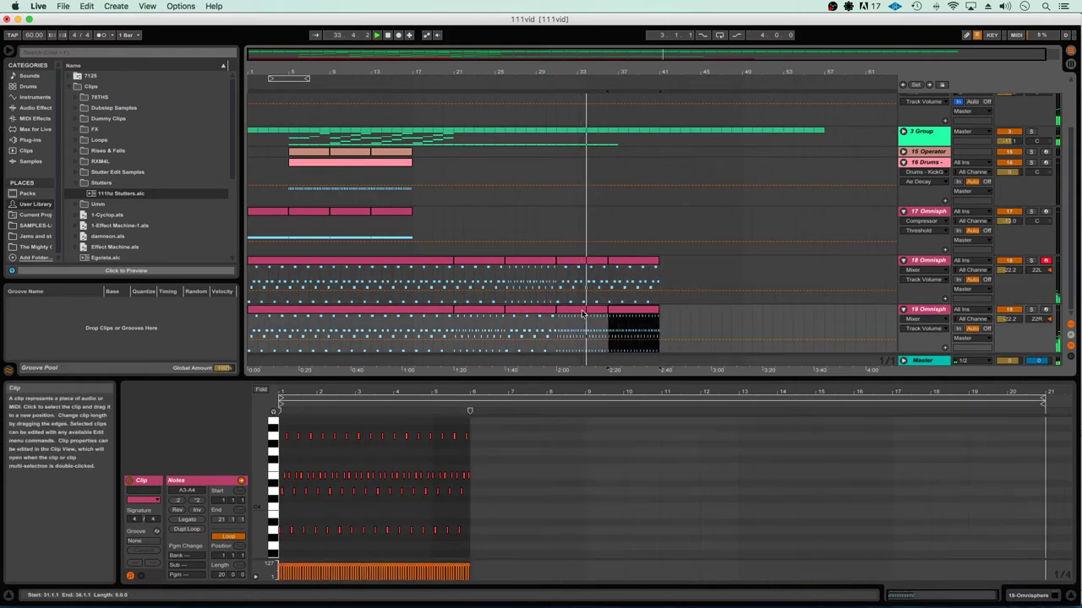
key(super+d)
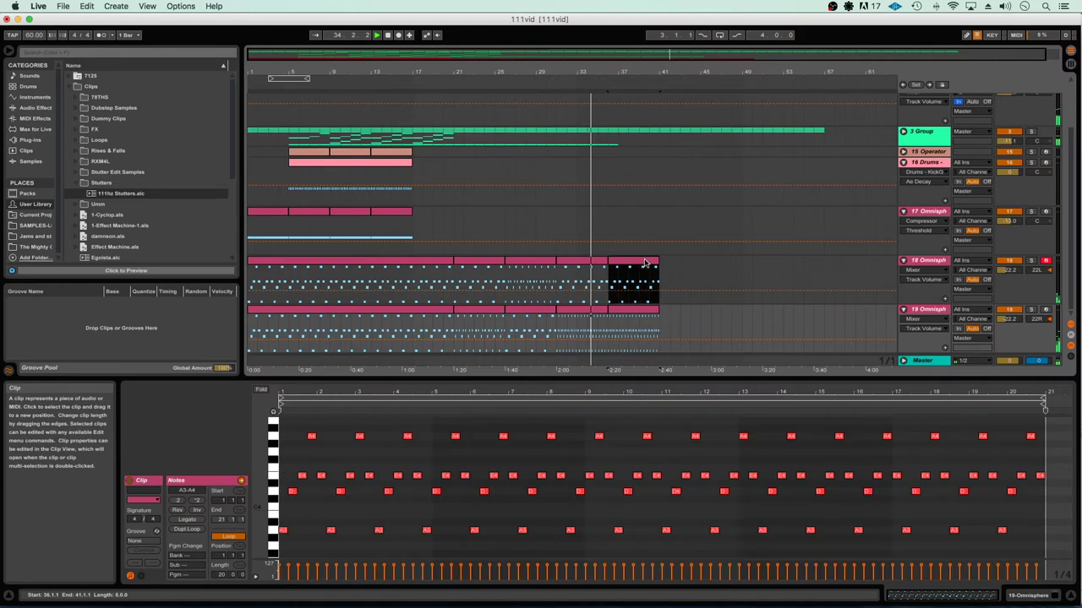
Swap the bar 36 clips between tracks 18 and 19, and shorten both to end at bar 39
click(634, 317)
key(Delete)
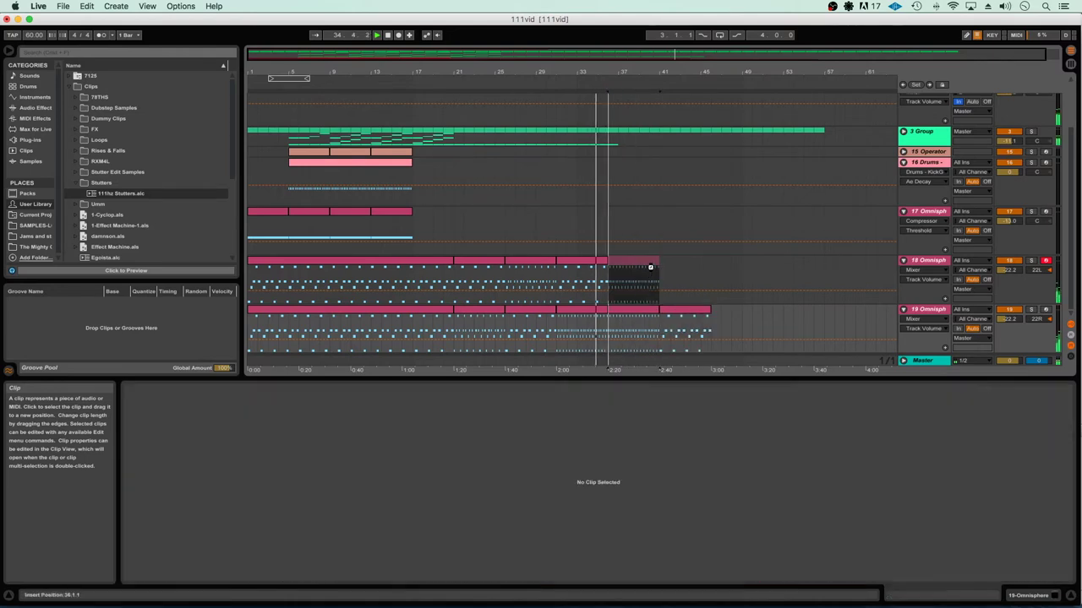
click(650, 270)
drag(660, 264, 636, 268)
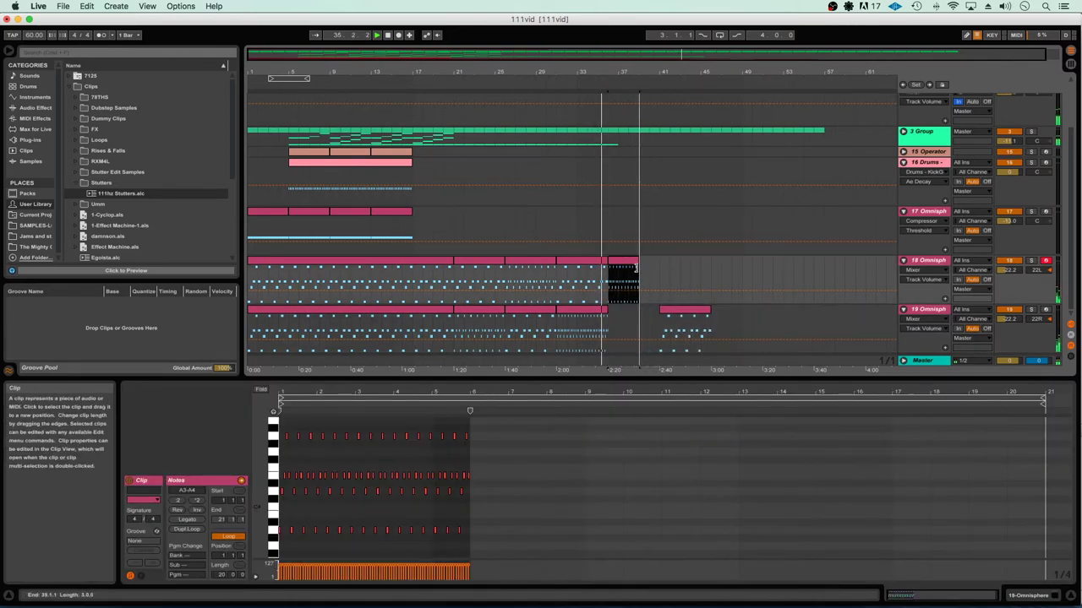
drag(708, 310, 640, 316)
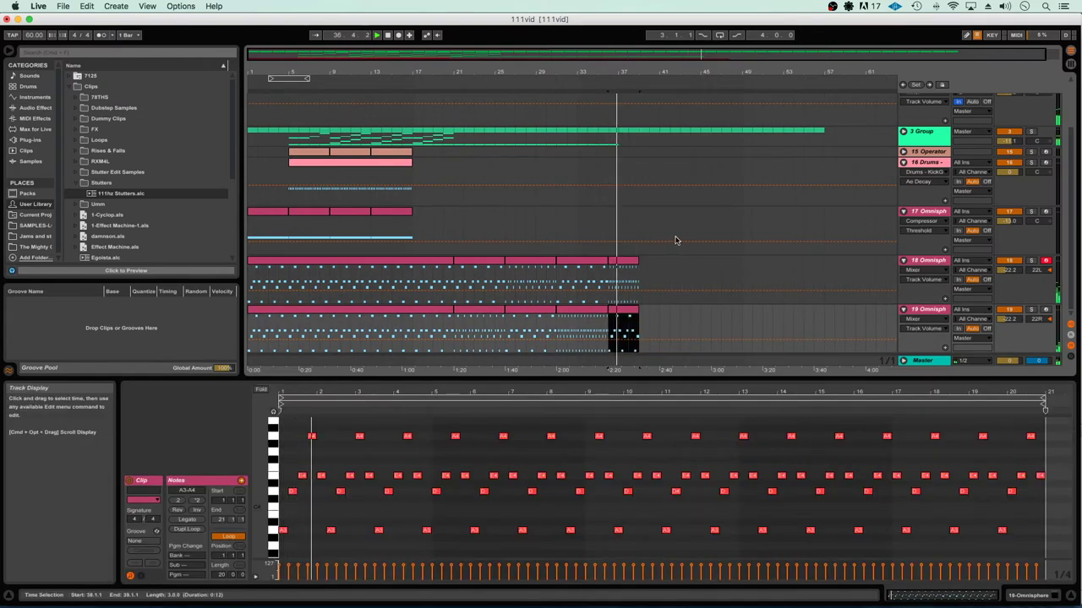
Play back the transition into bar 36, and set all notes in track 18's bar 36 clip to double tempo
scroll(679, 239, up, 5)
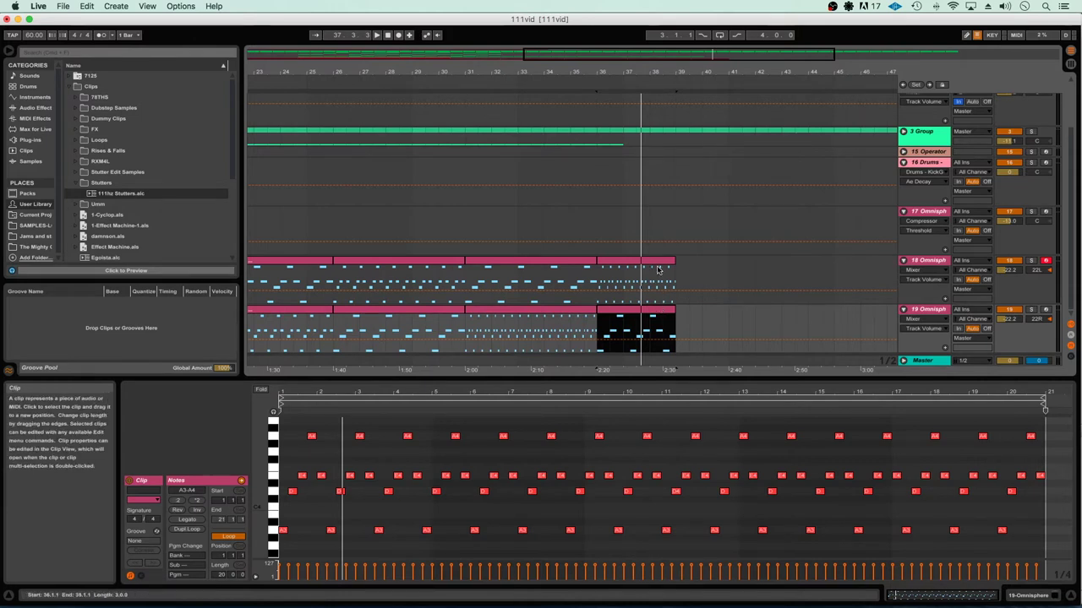
scroll(666, 291, left, 1)
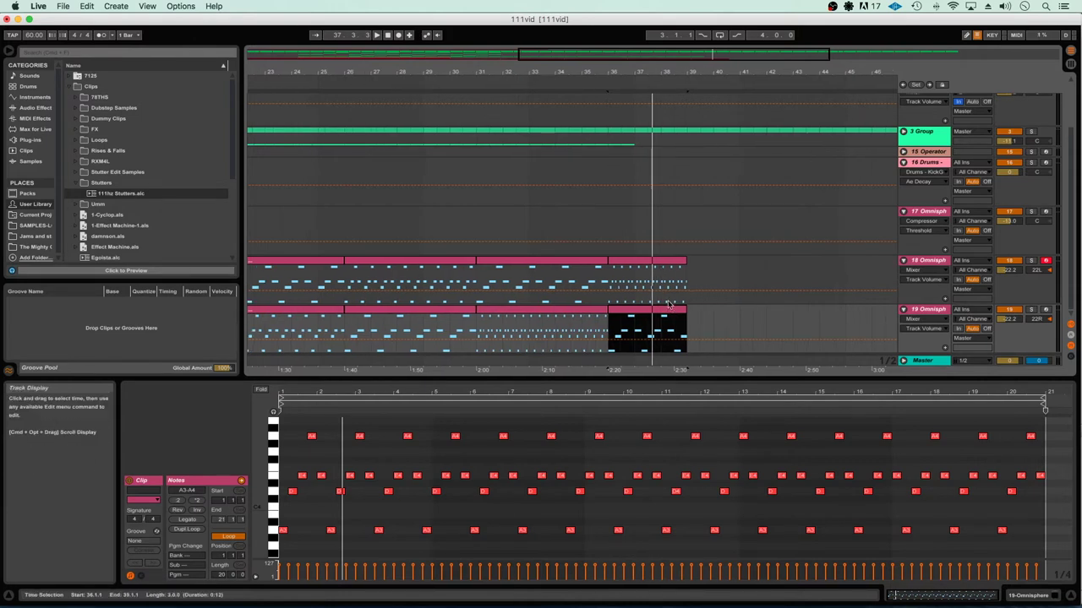
click(556, 329)
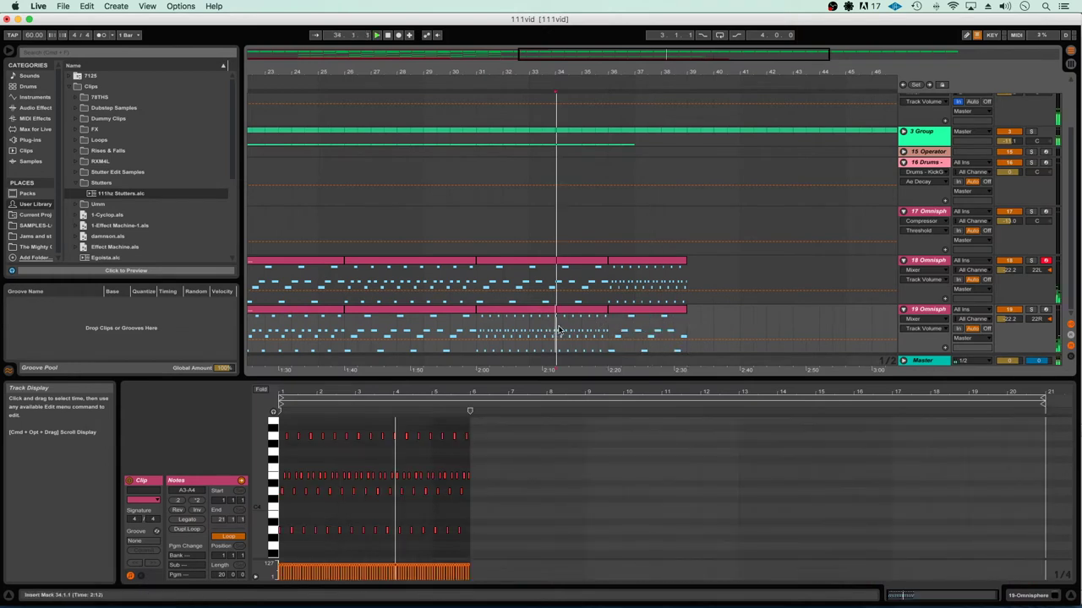
click(609, 278)
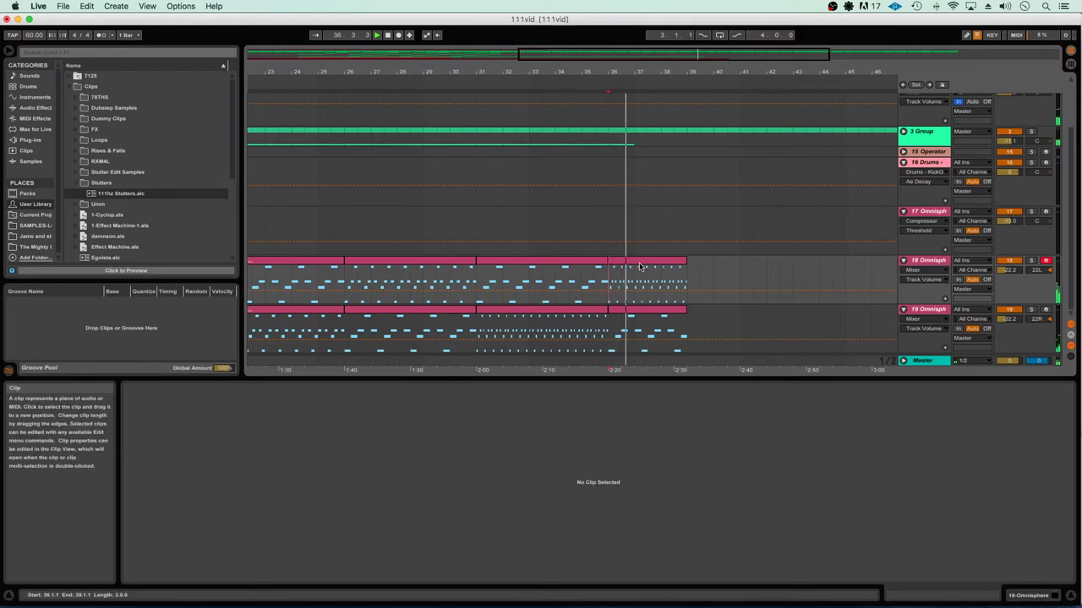
click(640, 265)
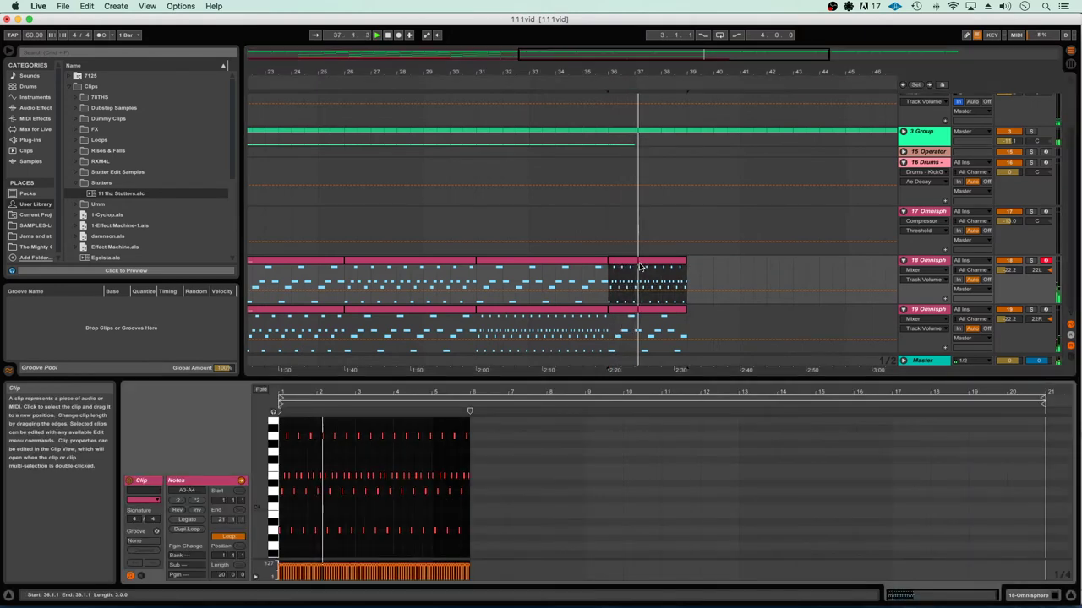
click(197, 500)
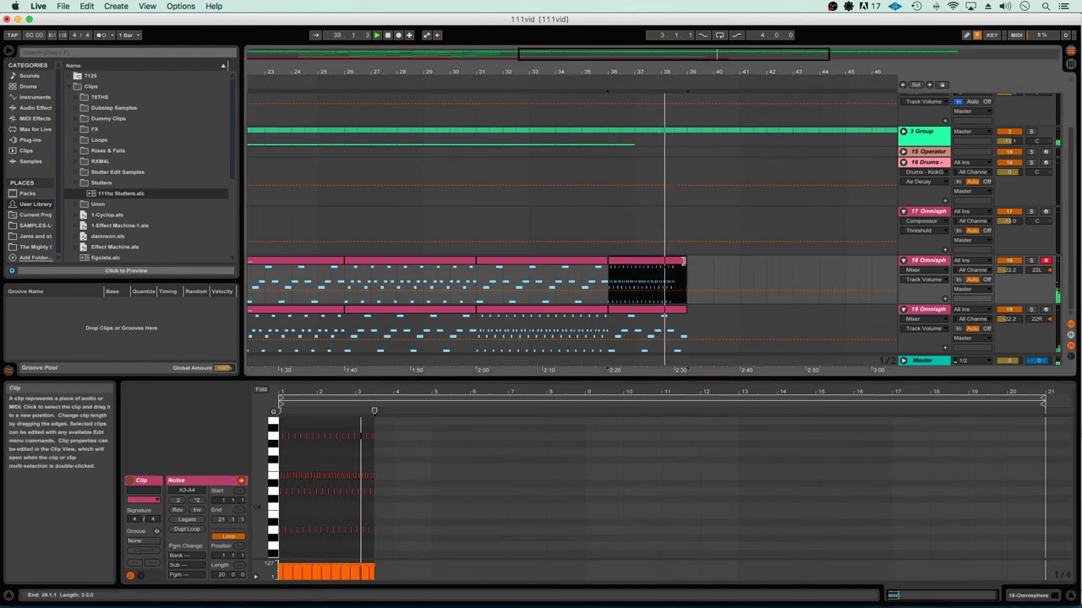
Shorten both bar 36 clips to end at 38.3, and copy each onto the other track at 38.3
drag(683, 262, 673, 262)
drag(686, 311, 673, 311)
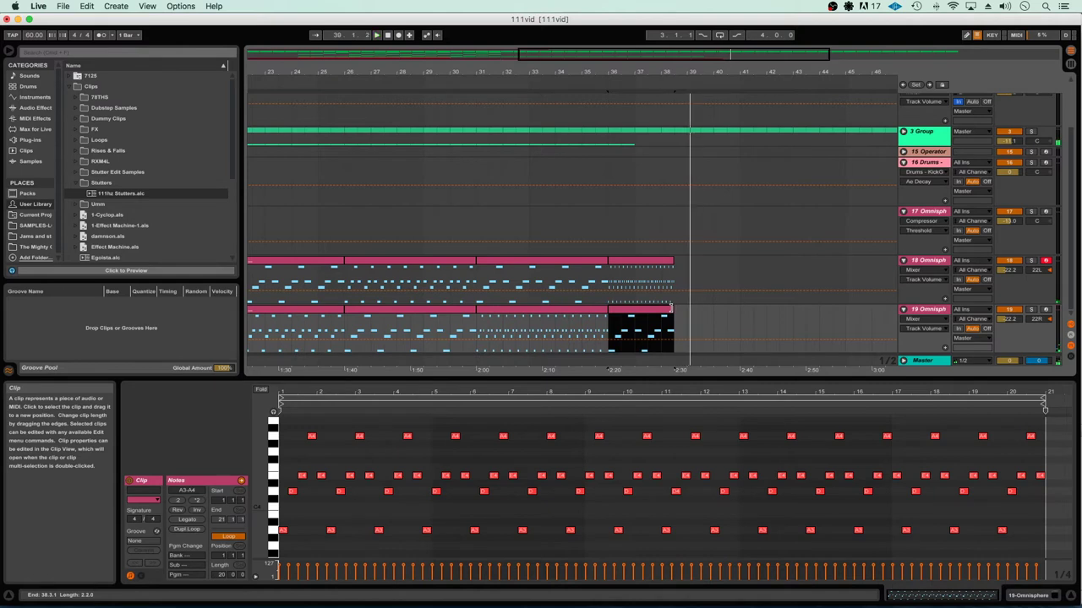
drag(638, 314, 712, 337)
click(642, 279)
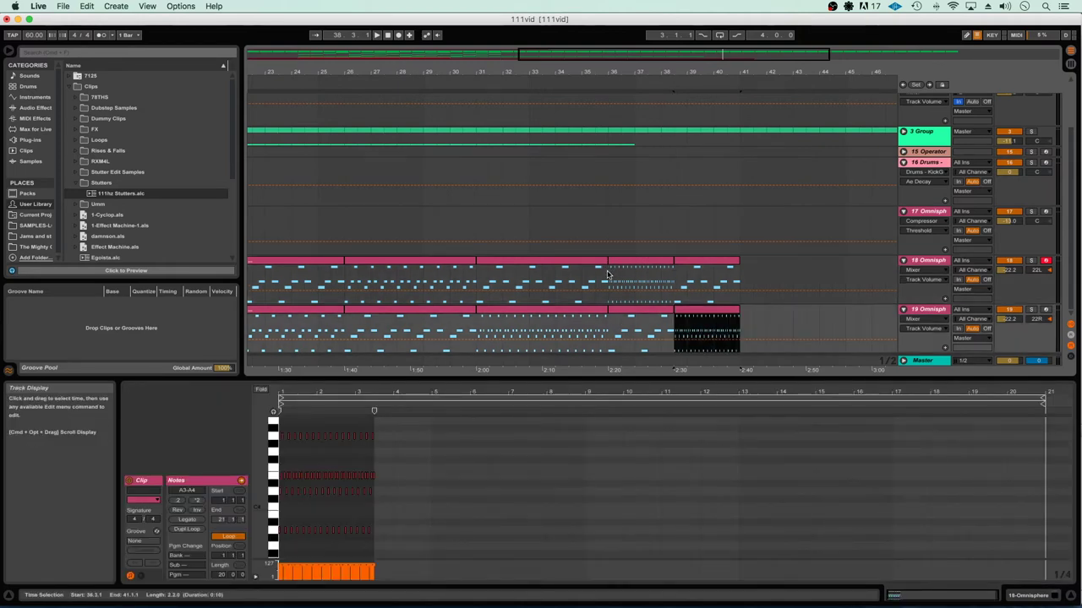
Play from bar 36, and place copies of the fast clip on both tracks 18 and 19 at bar 41
click(607, 275)
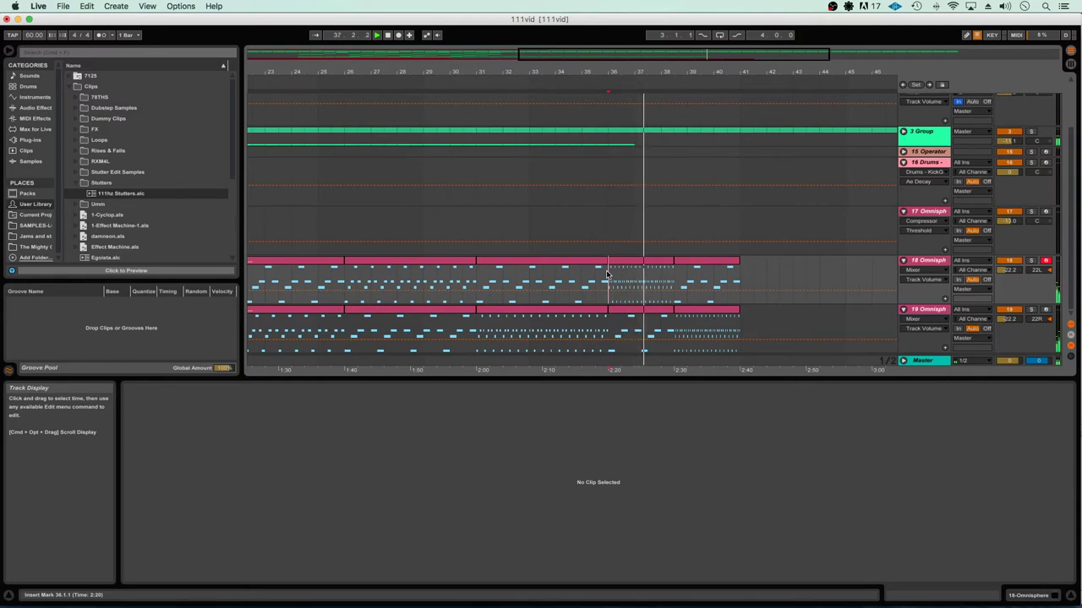
scroll(850, 314, right, 5)
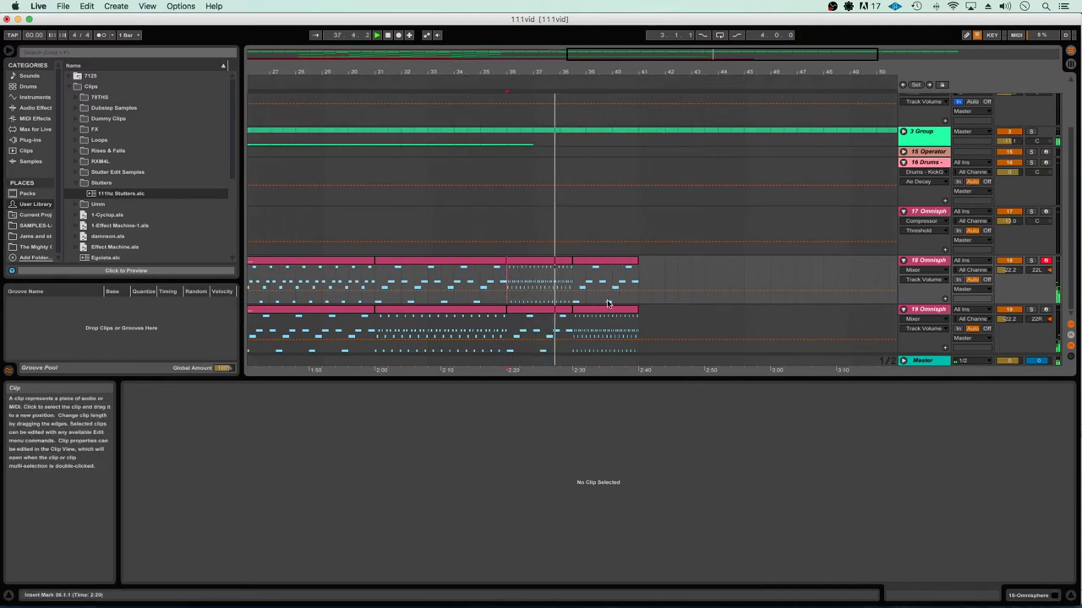
click(607, 309)
drag(608, 310, 665, 315)
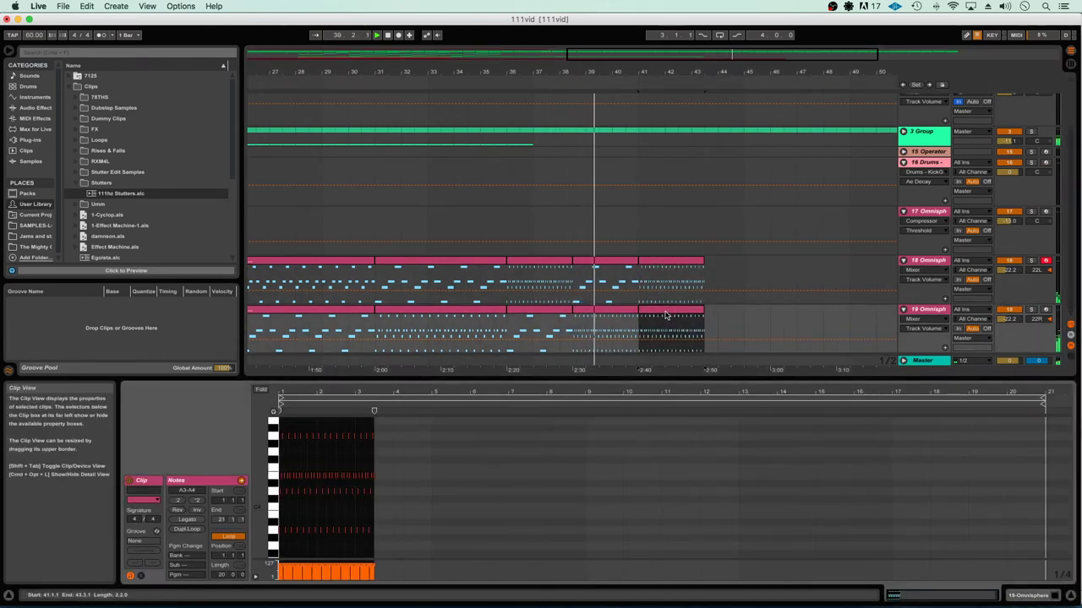
Set track 19's bar 41 clip to double tempo and duplicate its notes to fill the clip up to 43.3
click(177, 502)
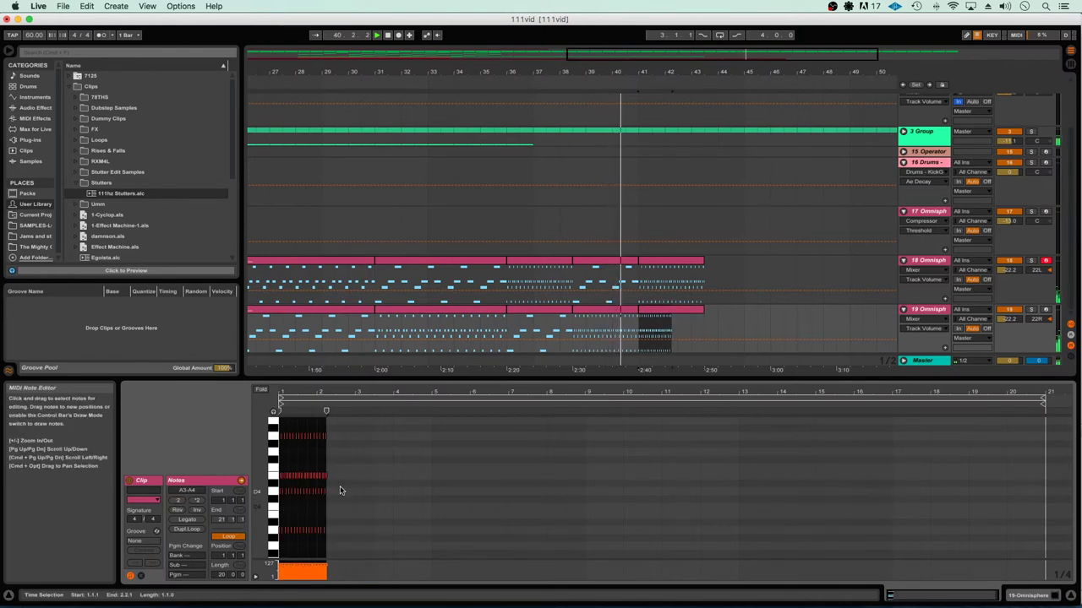
key(super+d)
click(719, 316)
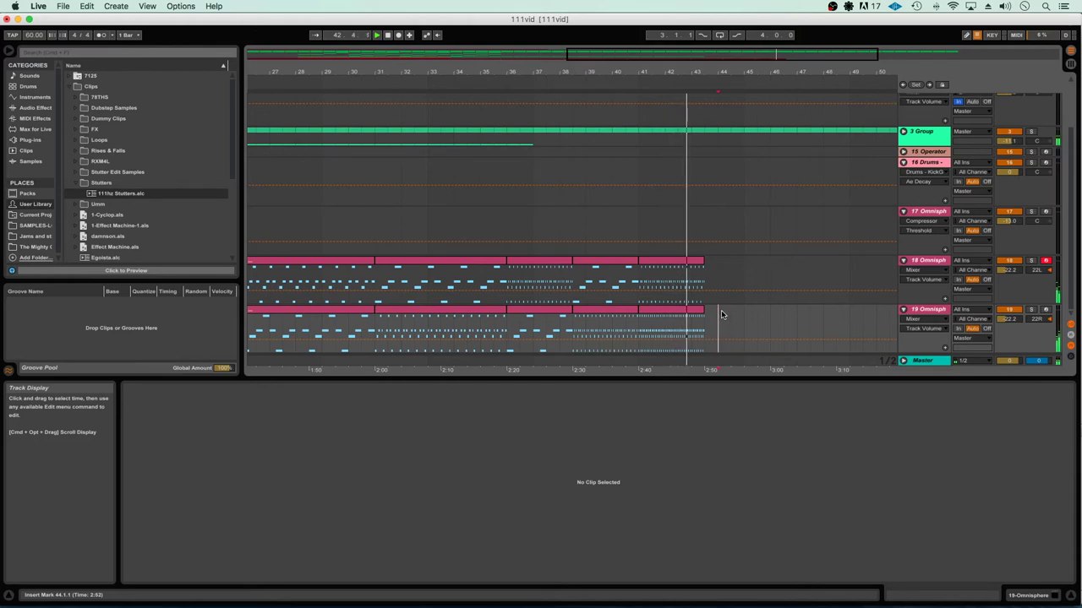
Duplicate the bar 41 clips on tracks 18 and 19 onto 43.3 to 46
click(686, 262)
key(ctrl+d)
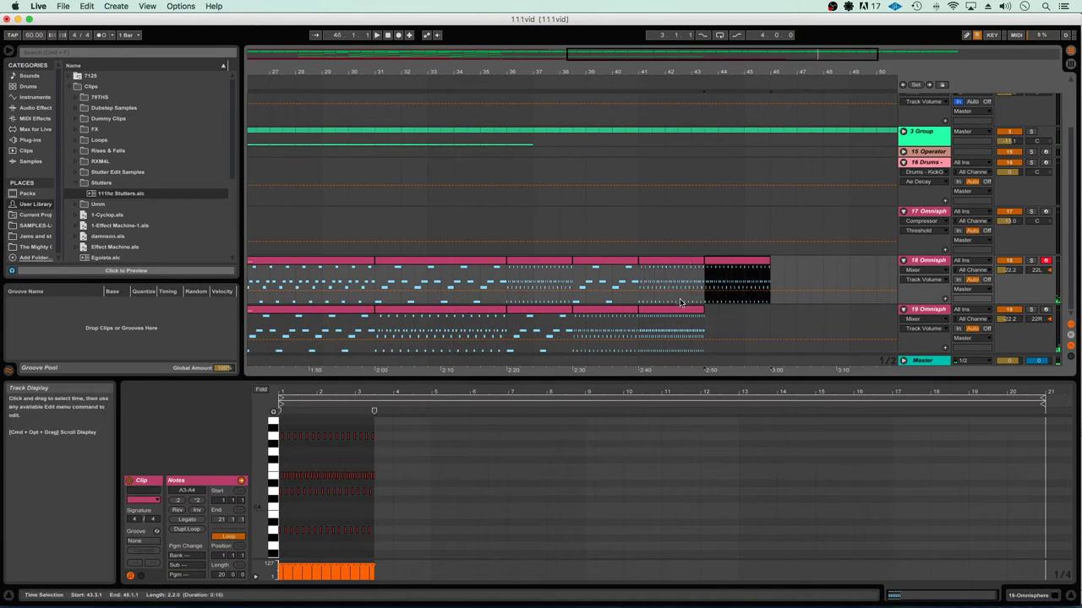
key(Down)
click(702, 279)
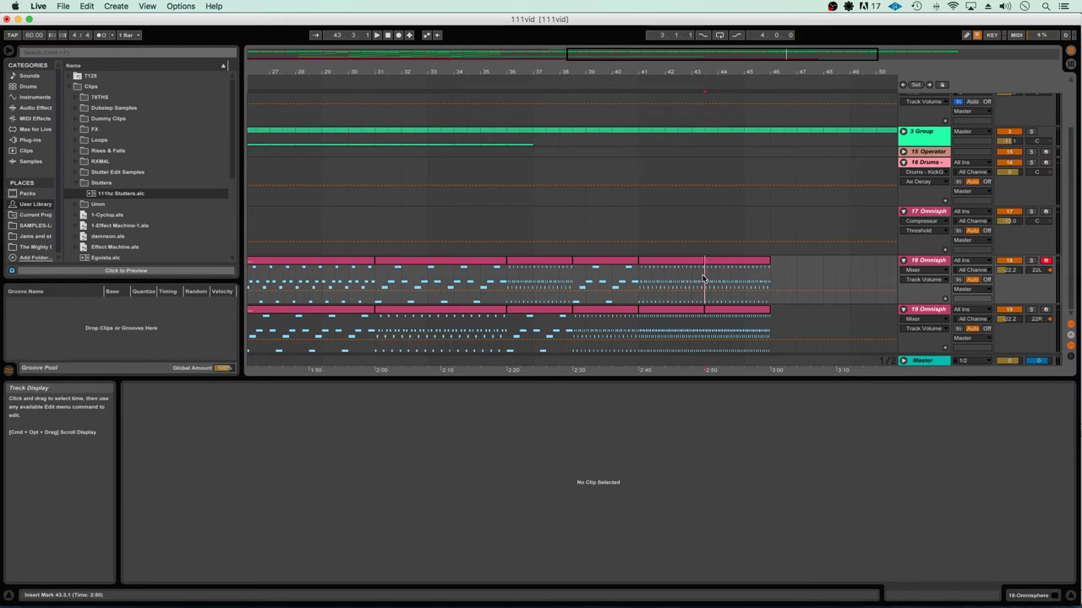
Replace track 18's clip at 43.3 with a copy of track 19's denser clip
click(718, 279)
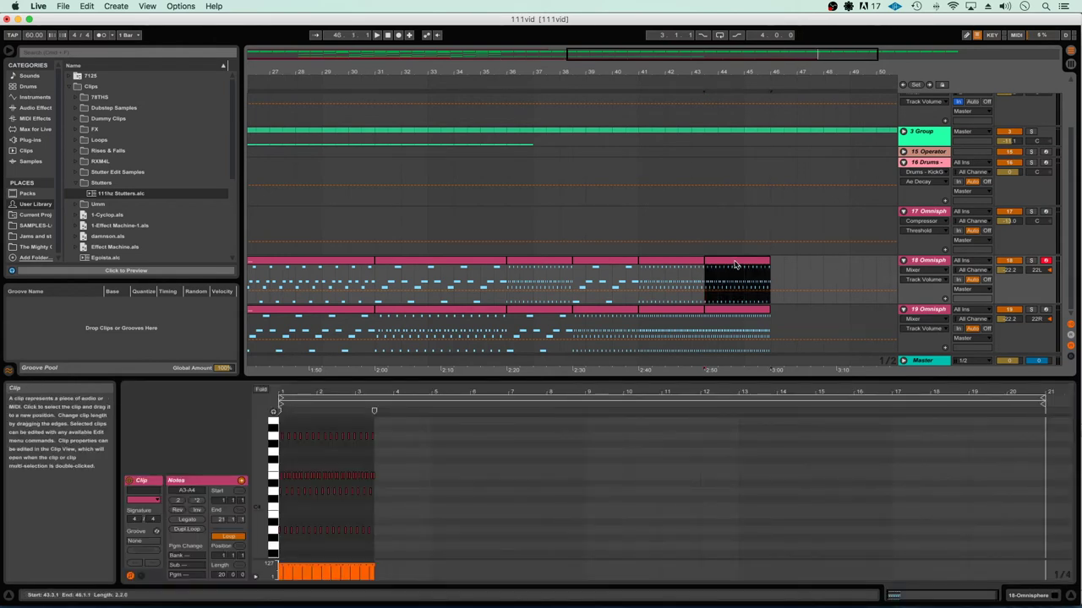
click(736, 314)
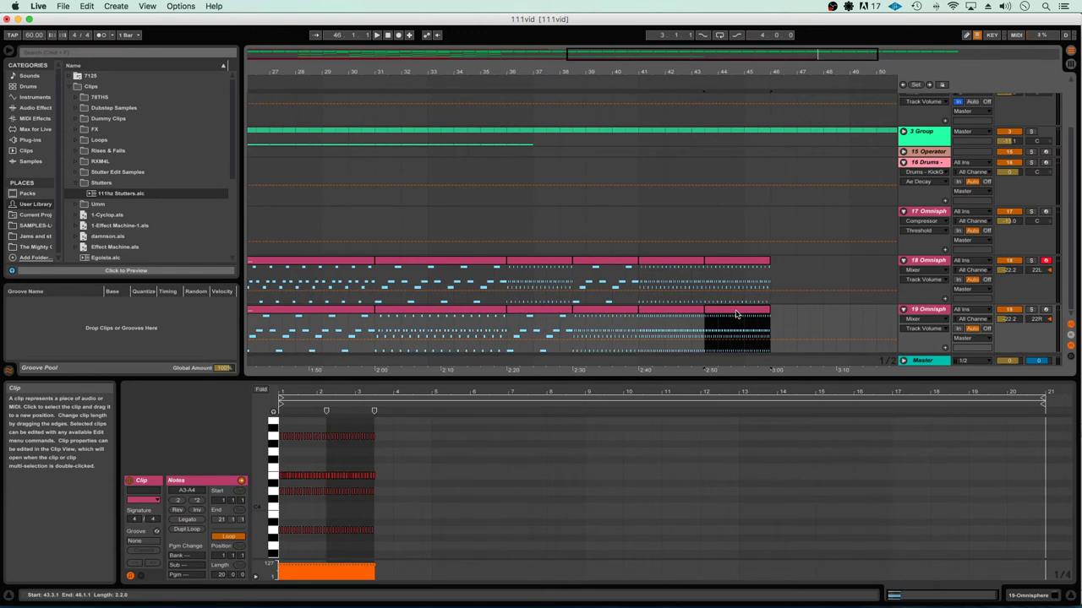
click(735, 306)
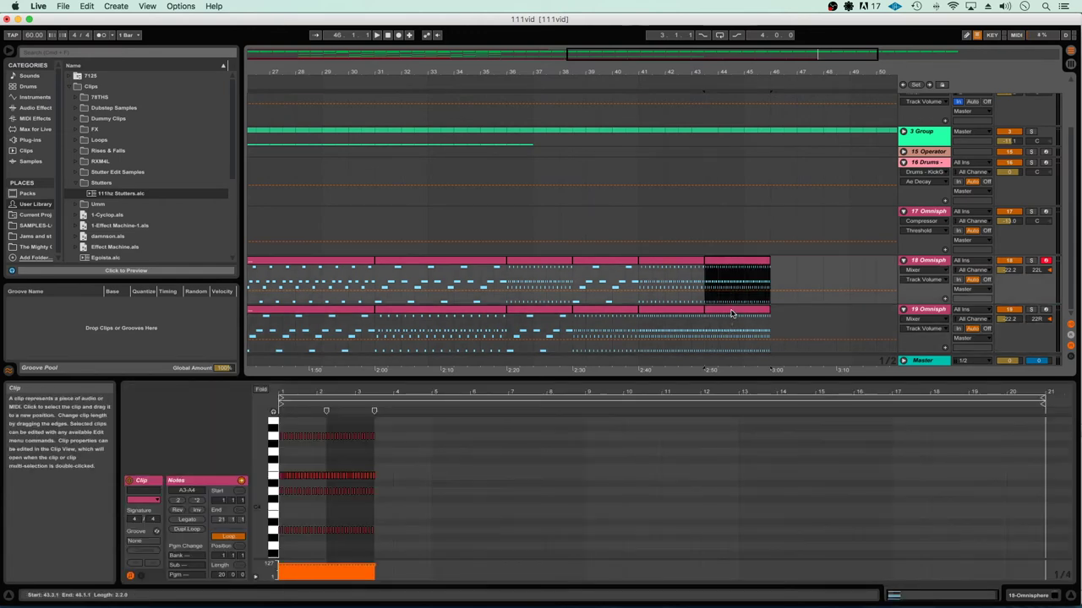
Set all notes in track 19's clip at 43.3 to double tempo, undoing the attempt on only part of the notes
click(732, 315)
click(175, 502)
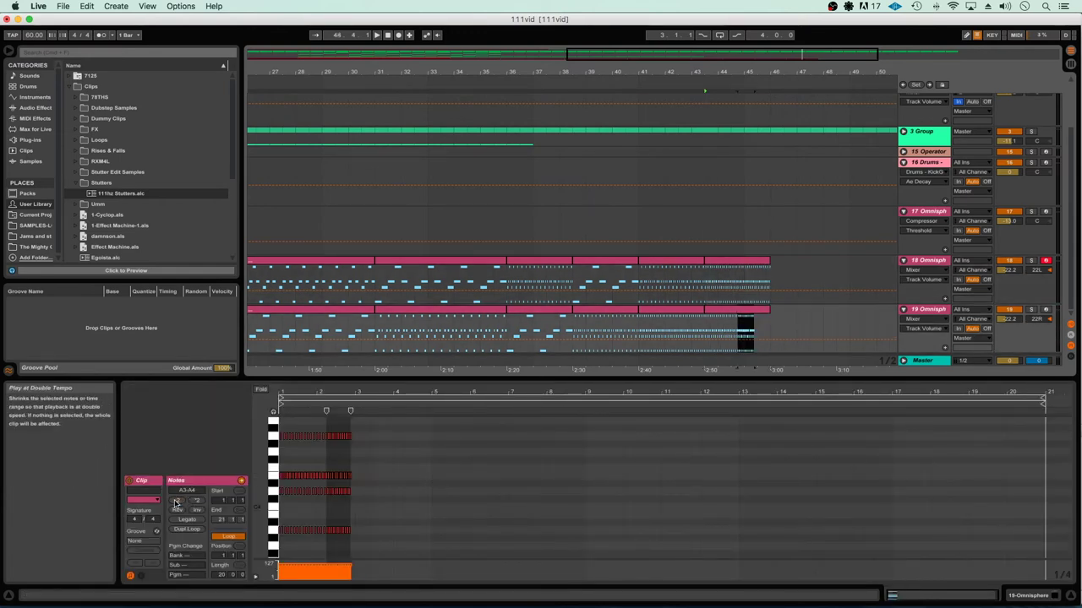
key(super+z)
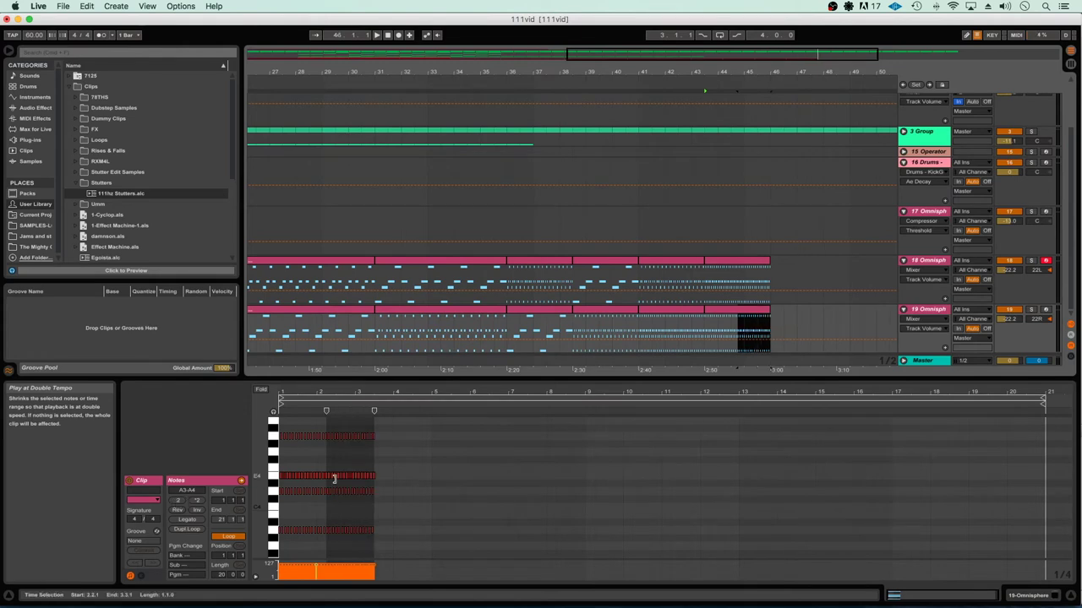
click(392, 483)
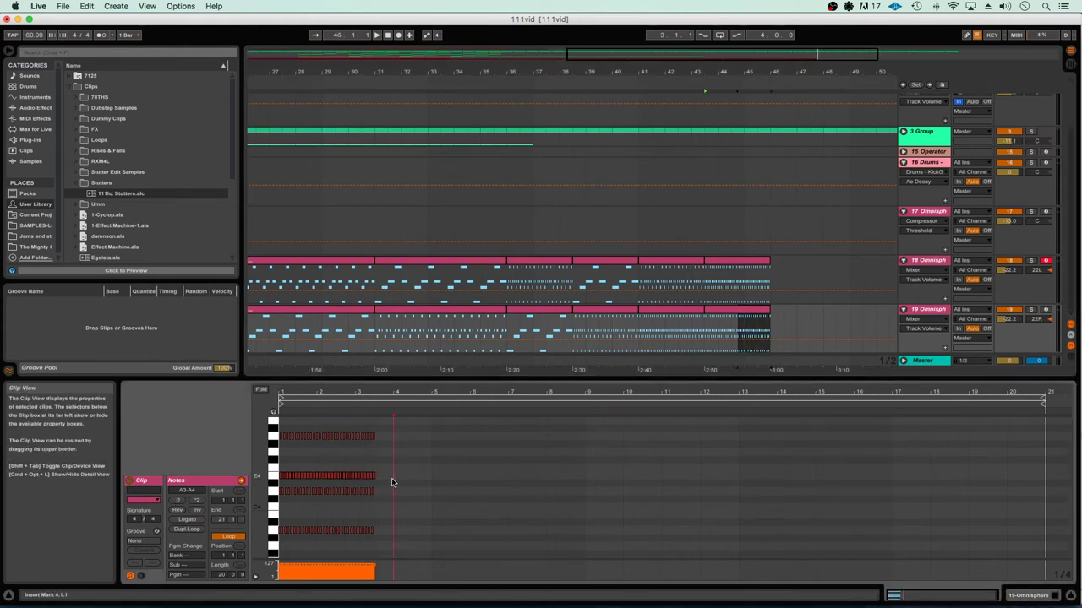
click(177, 502)
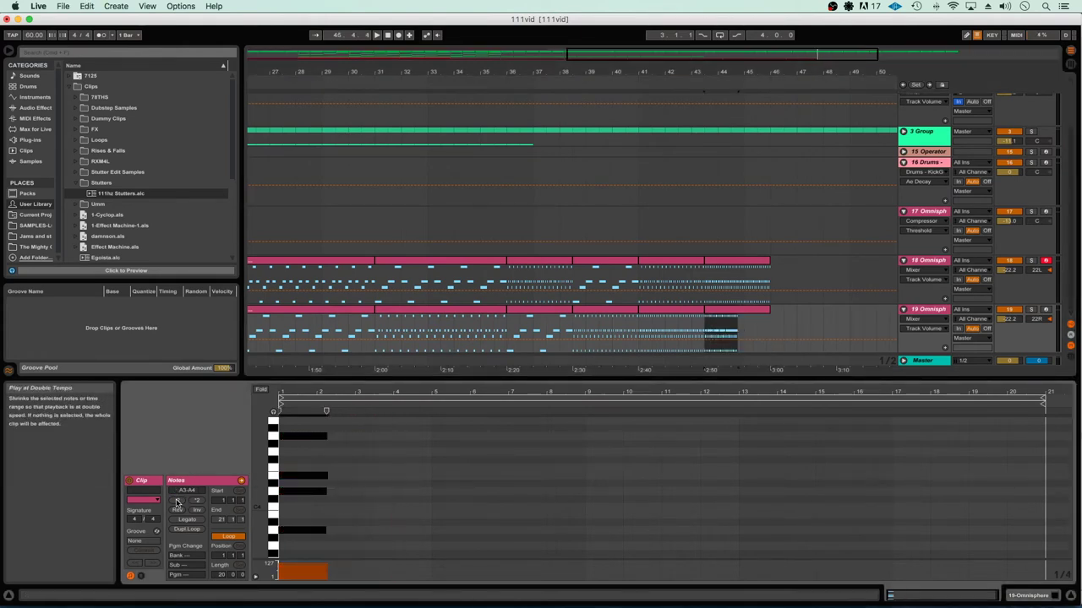
Shorten track 19's clip at 43.3 to end at 44.4, and duplicate it to fill up to bar 46
click(777, 316)
key(plus)
key(plus)
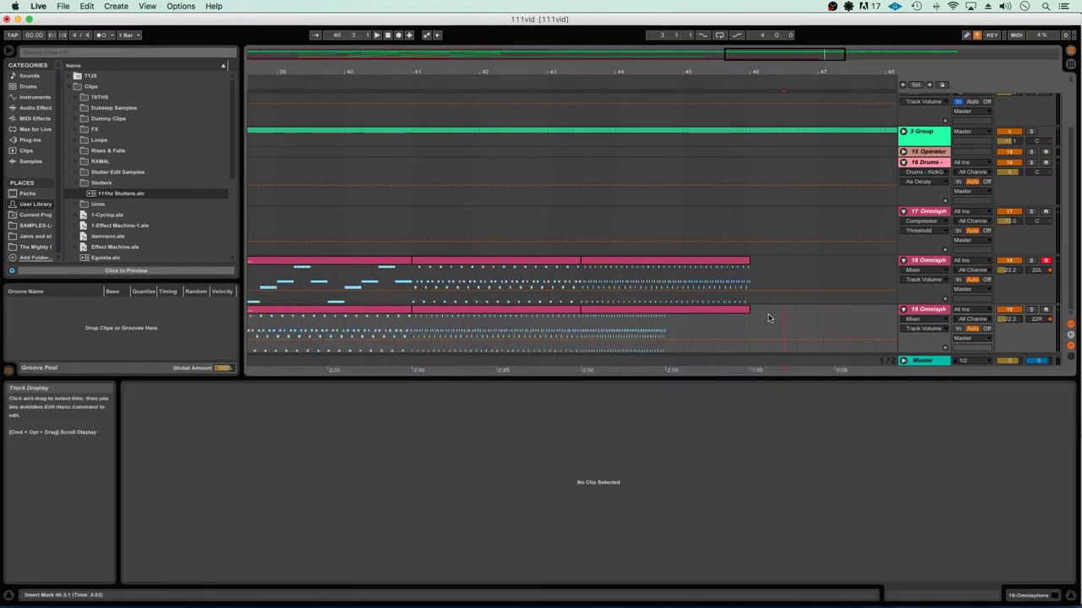
drag(727, 311, 594, 310)
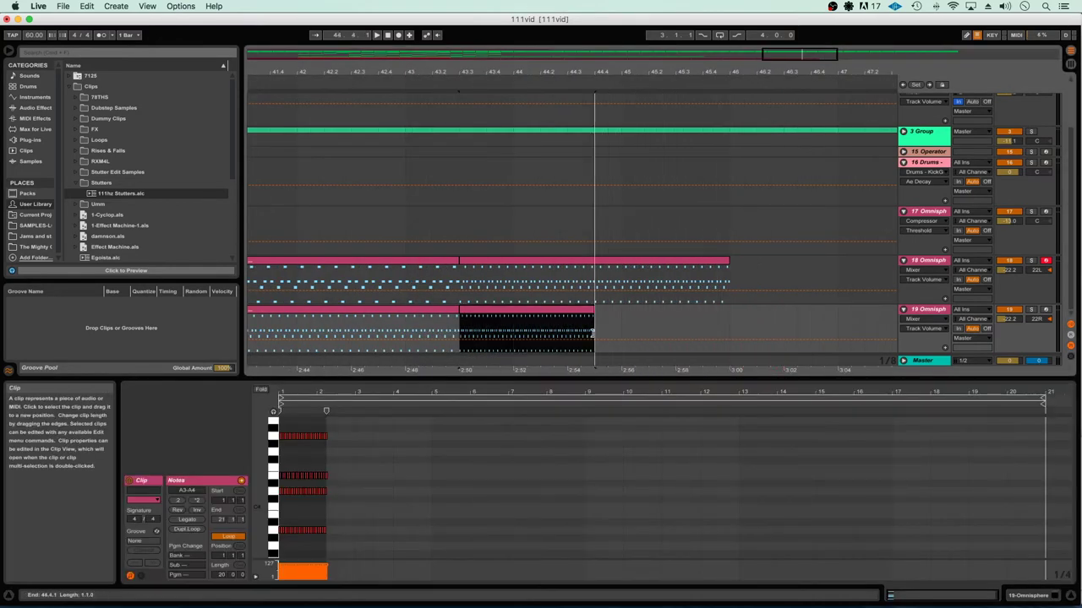
key(super+d)
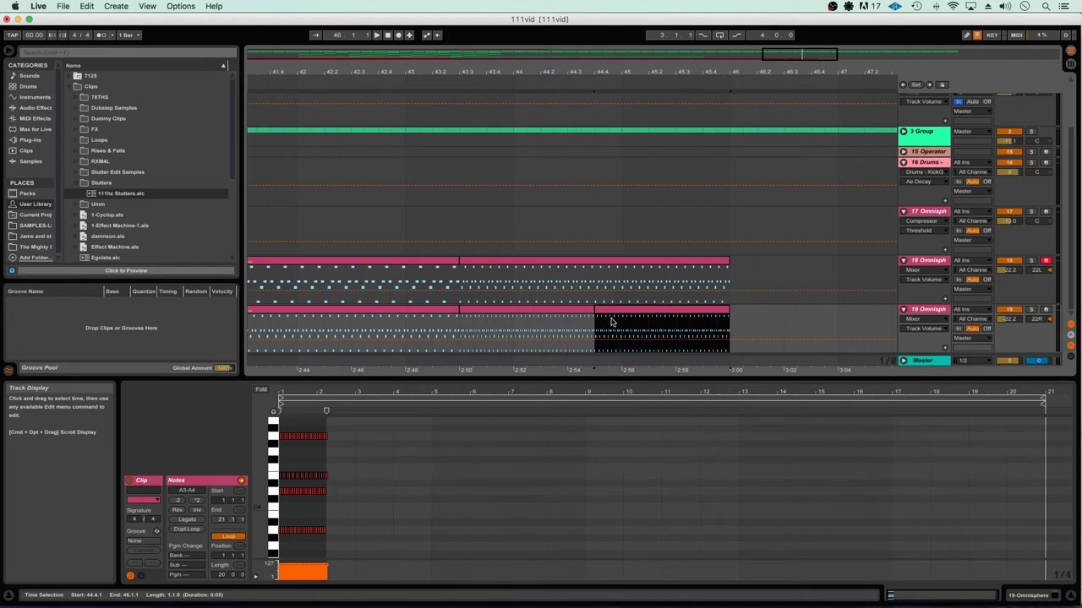
Set the notes in track 19's clip at 44.4 to double tempo, with the clip trimmed to end at 45.2.3 and duplicated up to bar 46
click(197, 500)
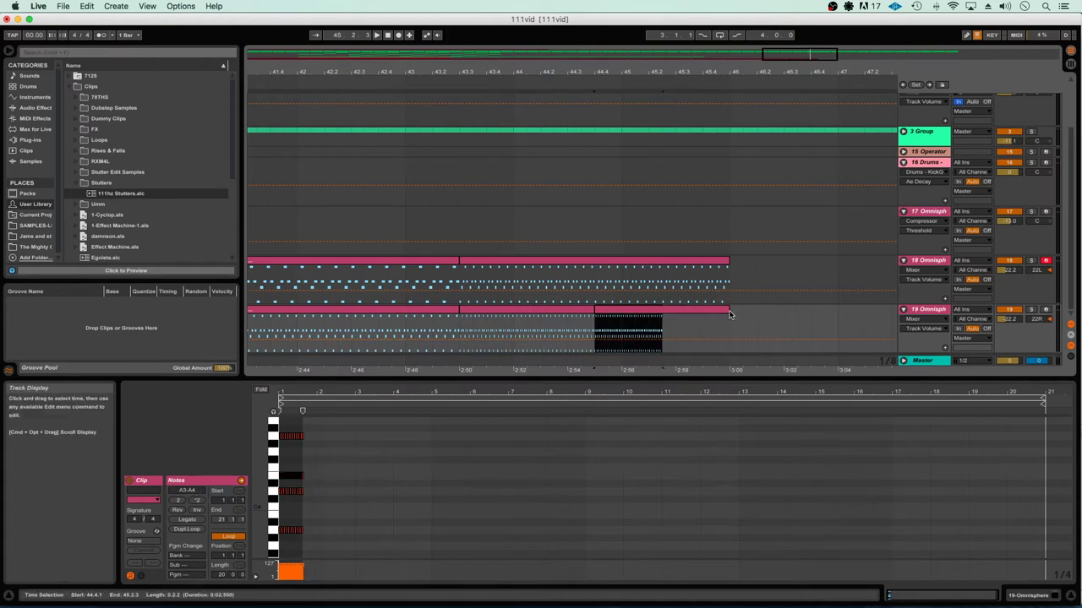
drag(730, 310, 662, 311)
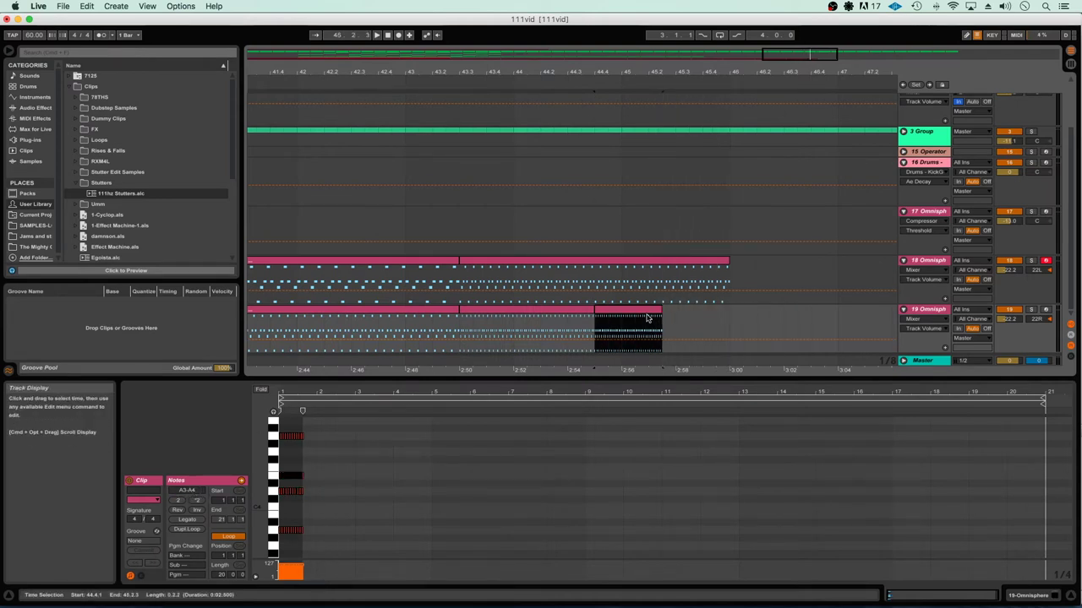
key(super+d)
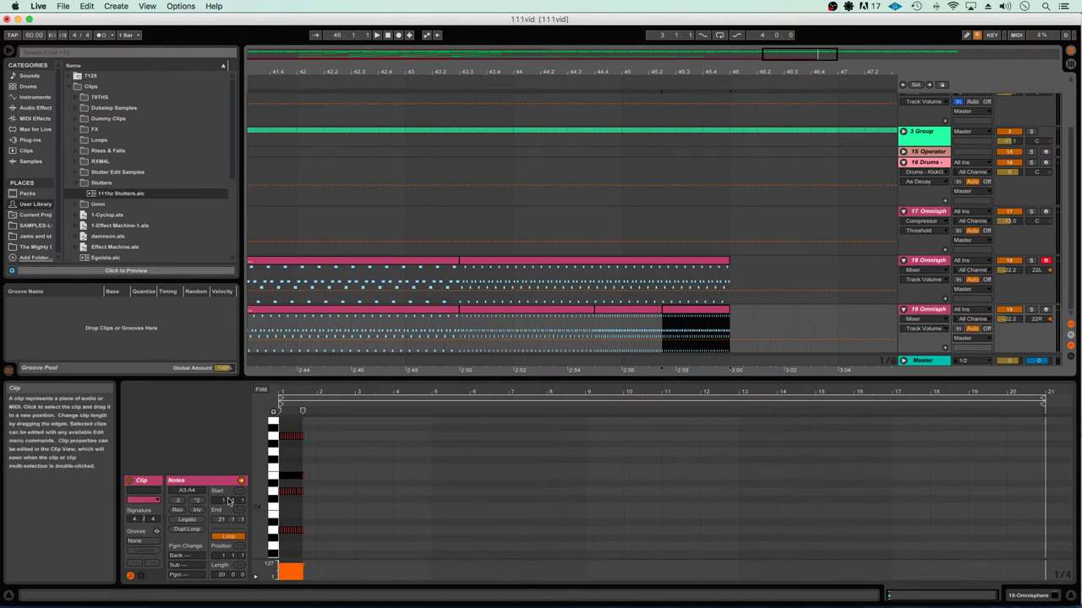
Set track 19's clip at 45.2.3 to double tempo, with the clip trimmed to end at 45.3.4 and duplicated up to bar 46
click(176, 504)
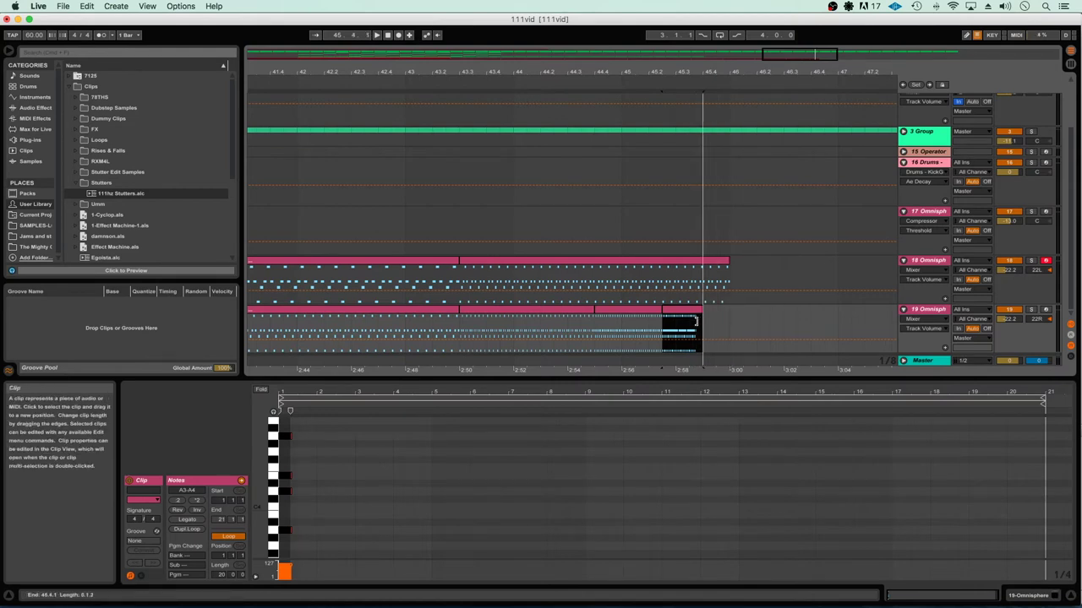
key(plus)
key(plus)
key(plus)
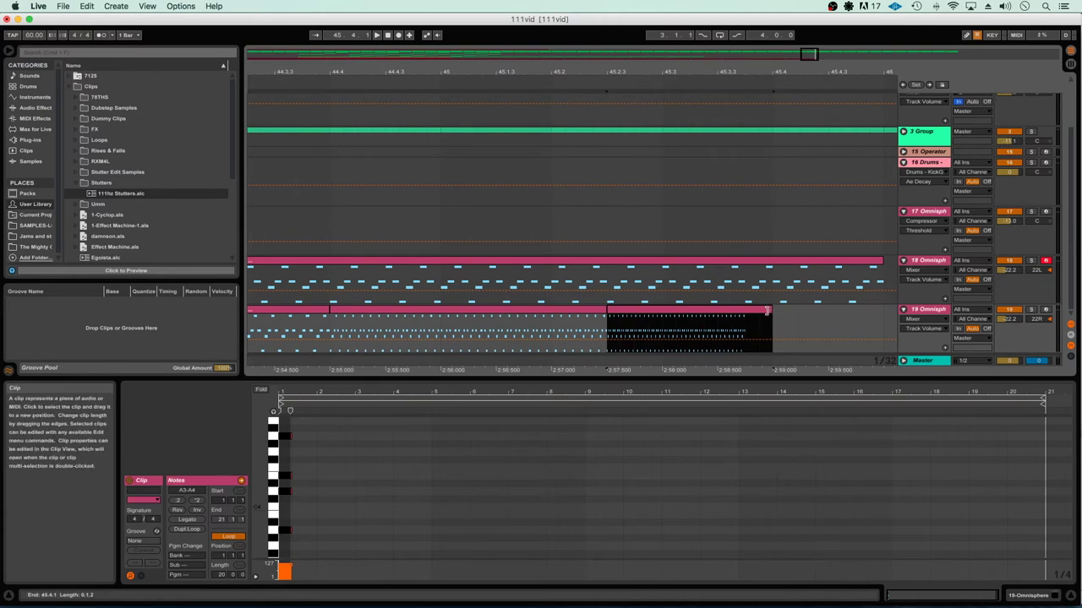
drag(771, 313, 744, 314)
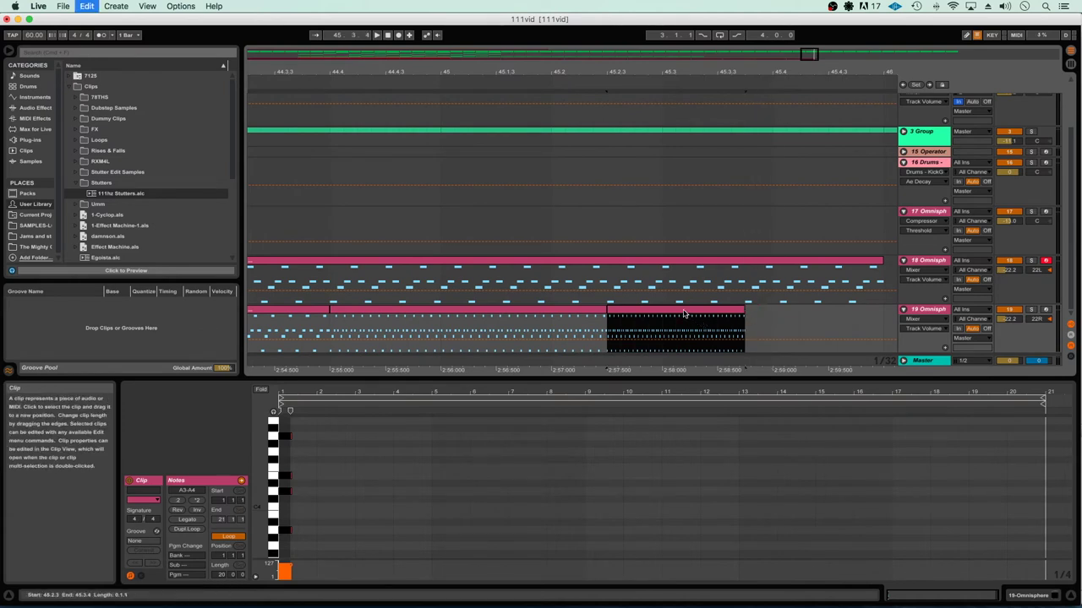
key(super+d)
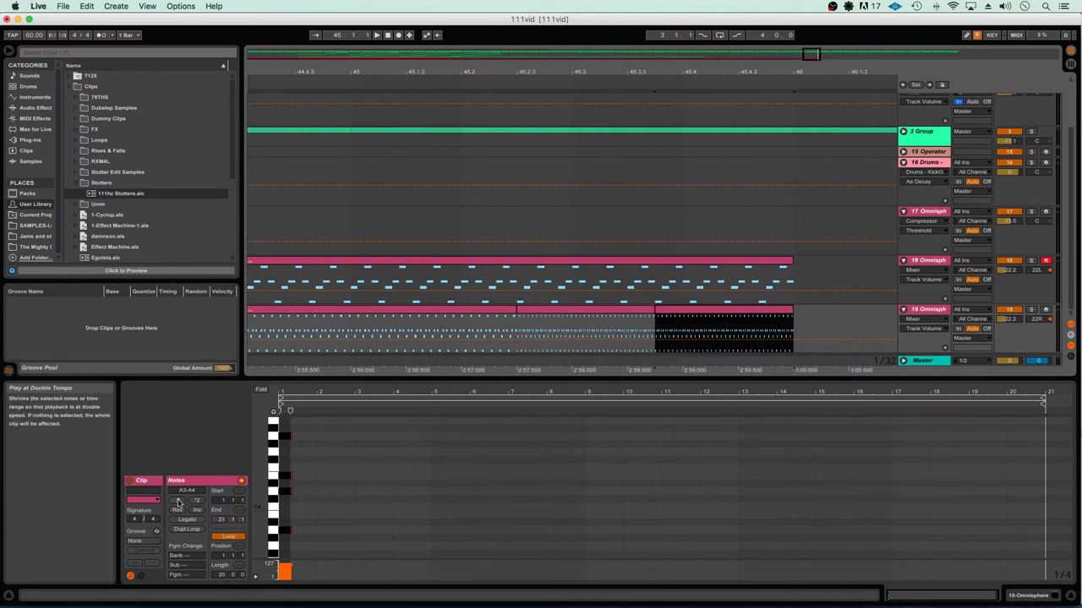
Repeat the double-tempo halving on track 19's clips at 45.3.4 and 45.4.2, trimming each to its notes and duplicating it up to bar 46
drag(793, 336, 723, 335)
key(super+d)
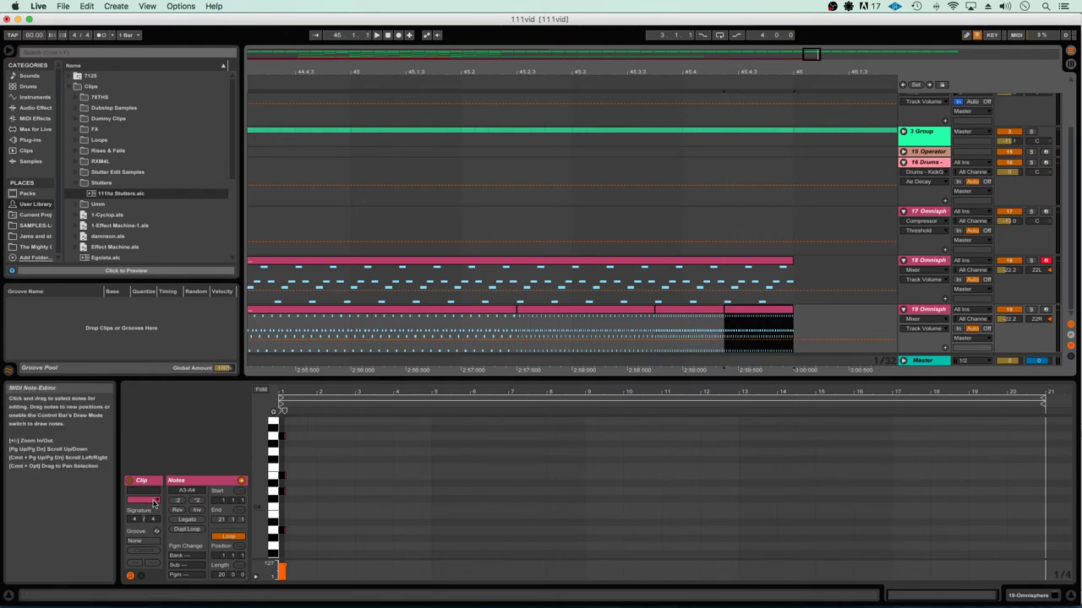
click(179, 504)
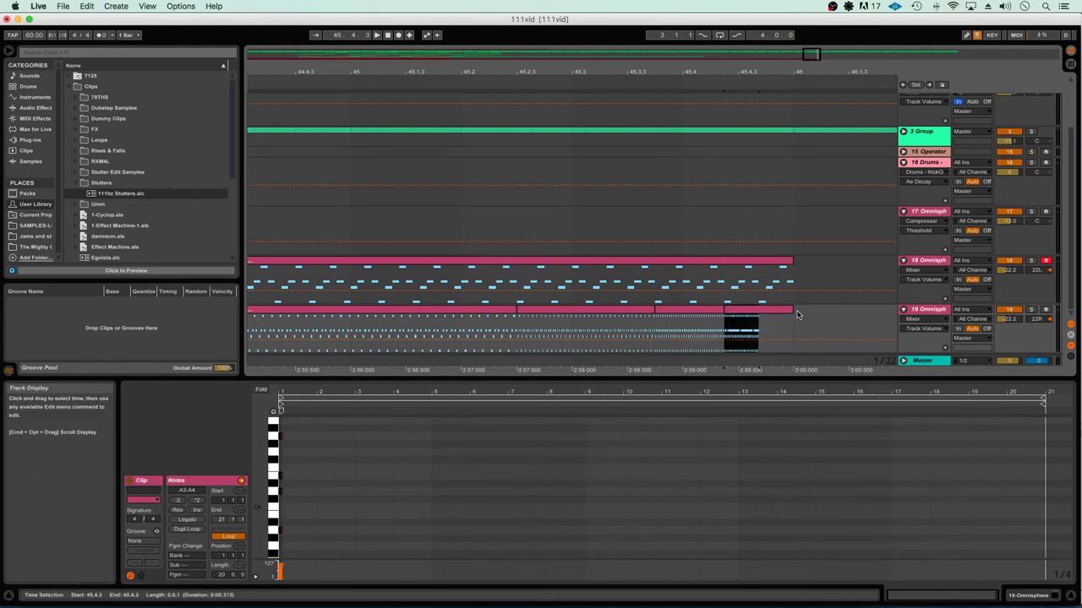
drag(793, 317, 765, 320)
key(plus)
scroll(770, 323, right, 3)
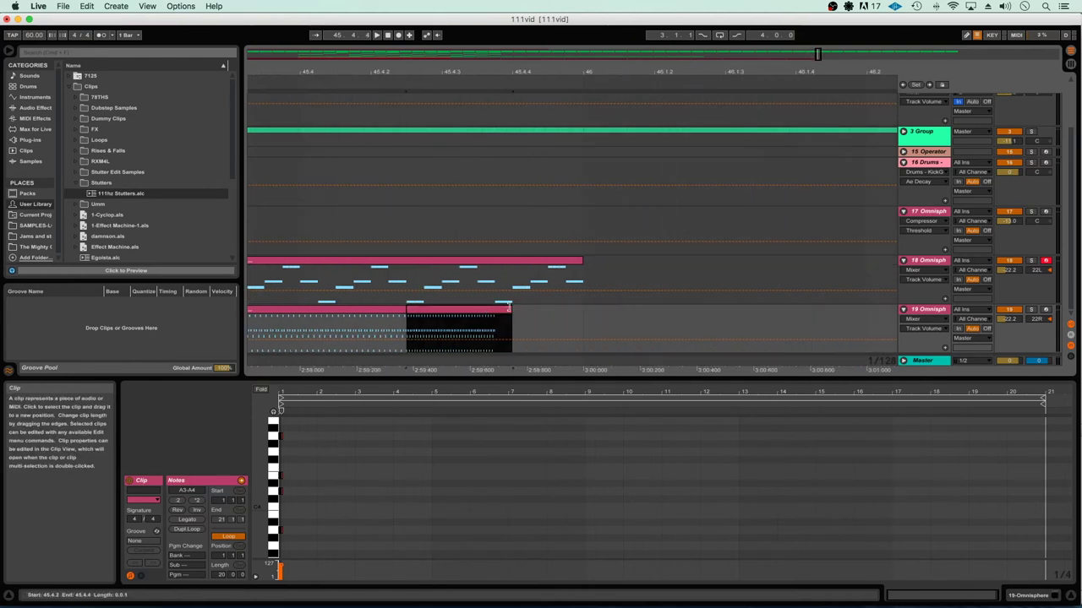
drag(510, 311, 494, 311)
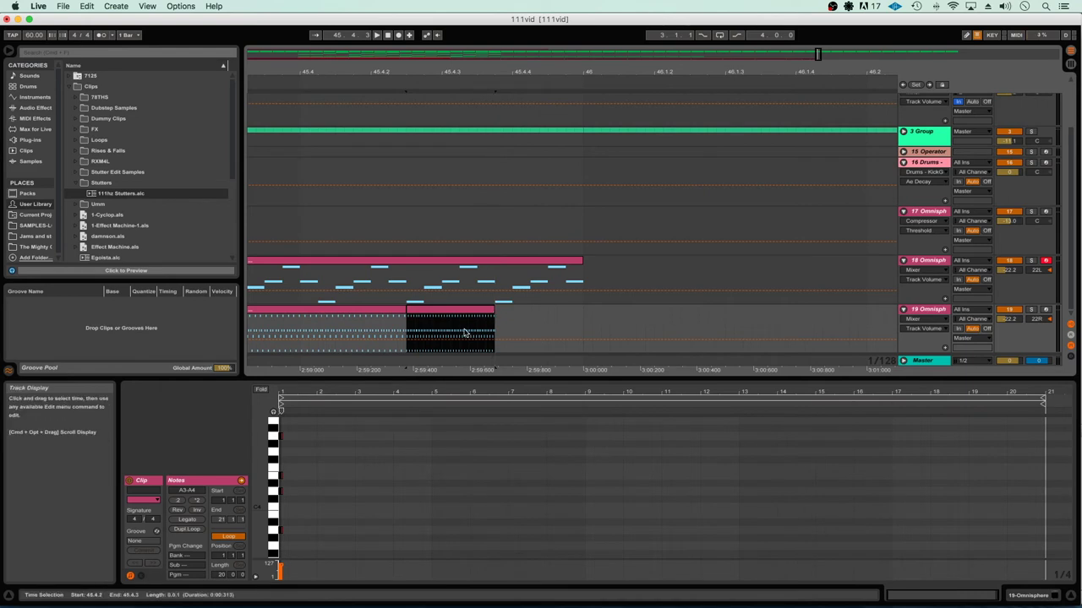
key(super+d)
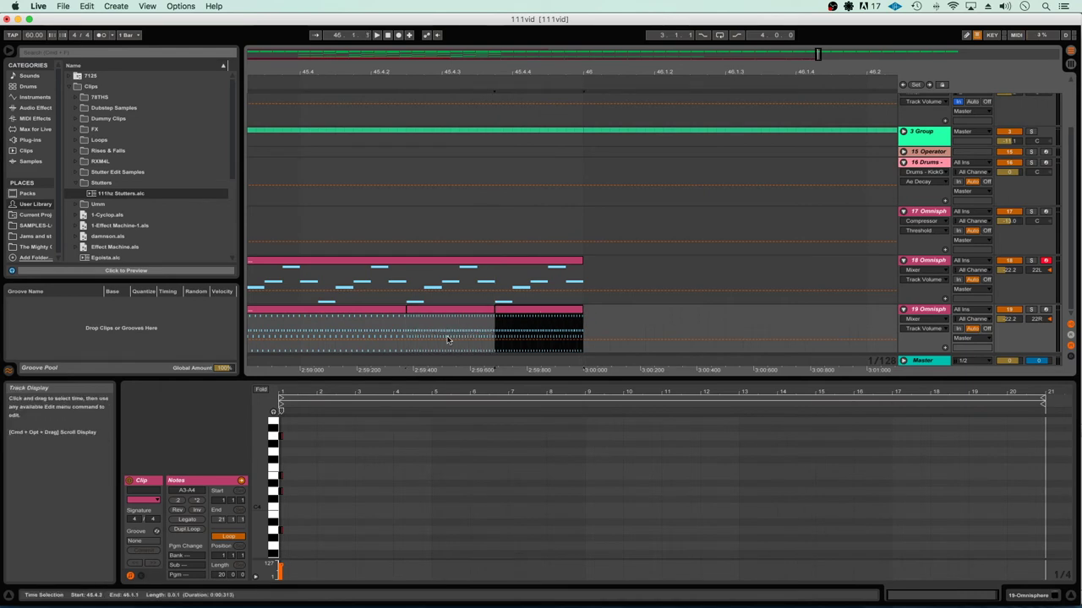
Split track 19's clip near 45.4.3 into two double-tempo halves, and set the second half, near 45.4.4, to double tempo again
click(178, 500)
drag(582, 311, 540, 332)
key(super+d)
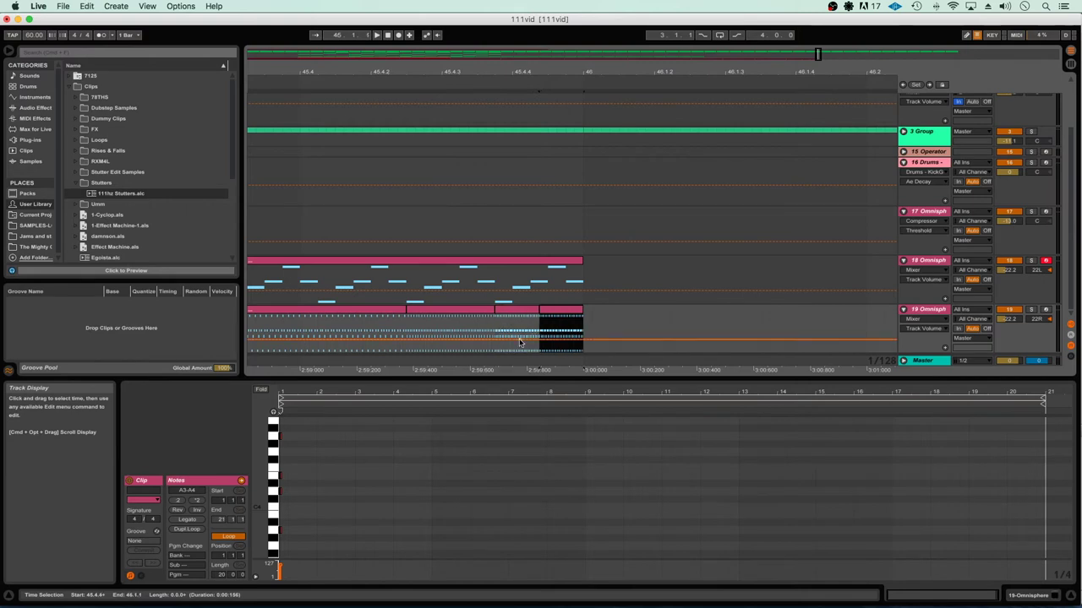
drag(560, 333, 540, 333)
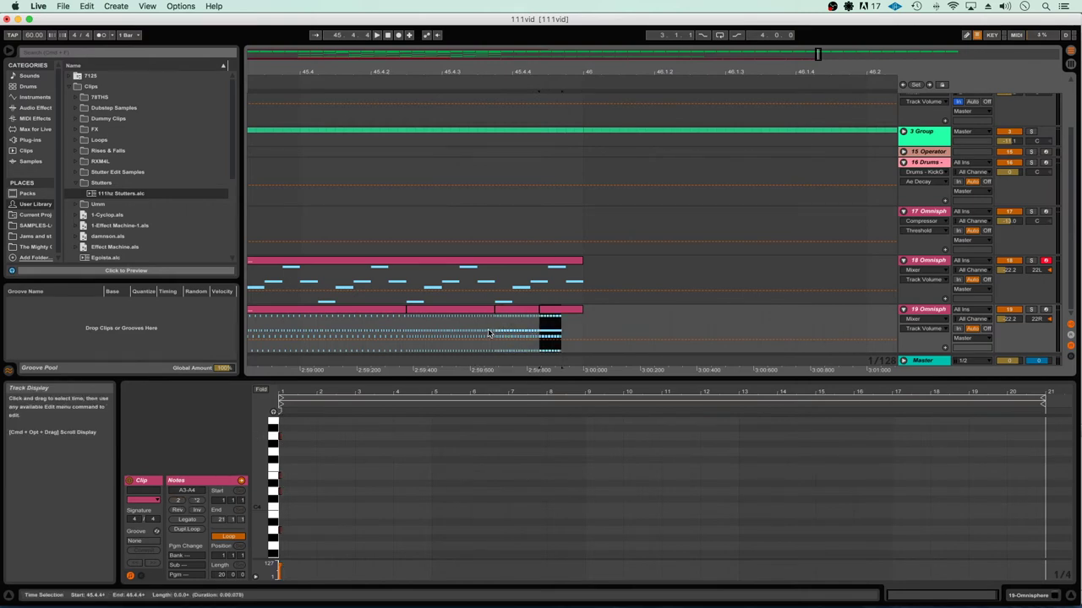
Play back the accelerating ending of tracks 18 and 19 from several starting points between 44.4 and 45.4
click(398, 334)
key(space)
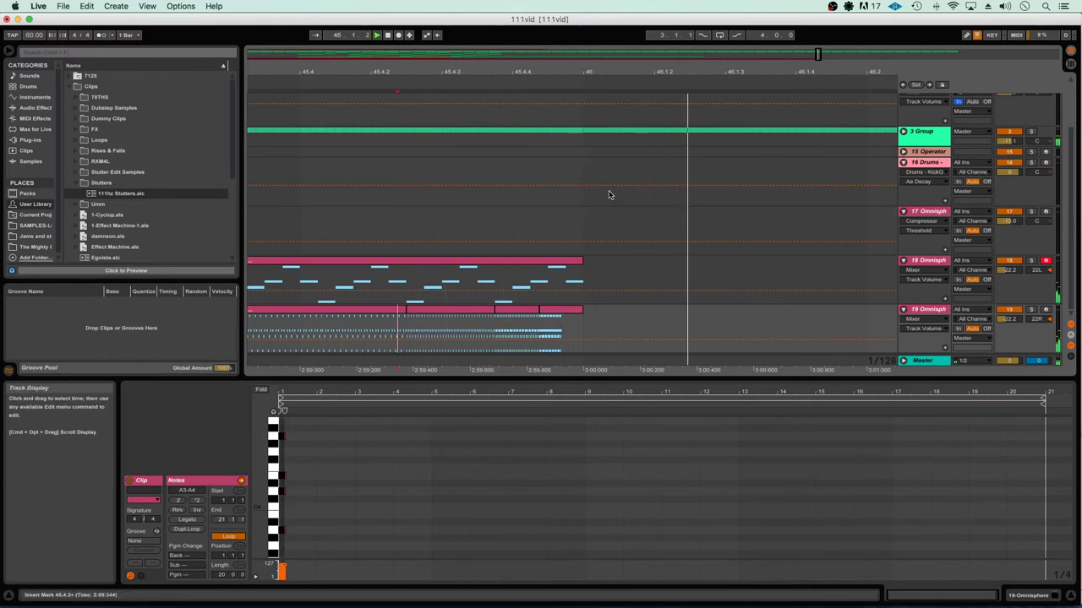
key(minus)
key(plus)
key(plus)
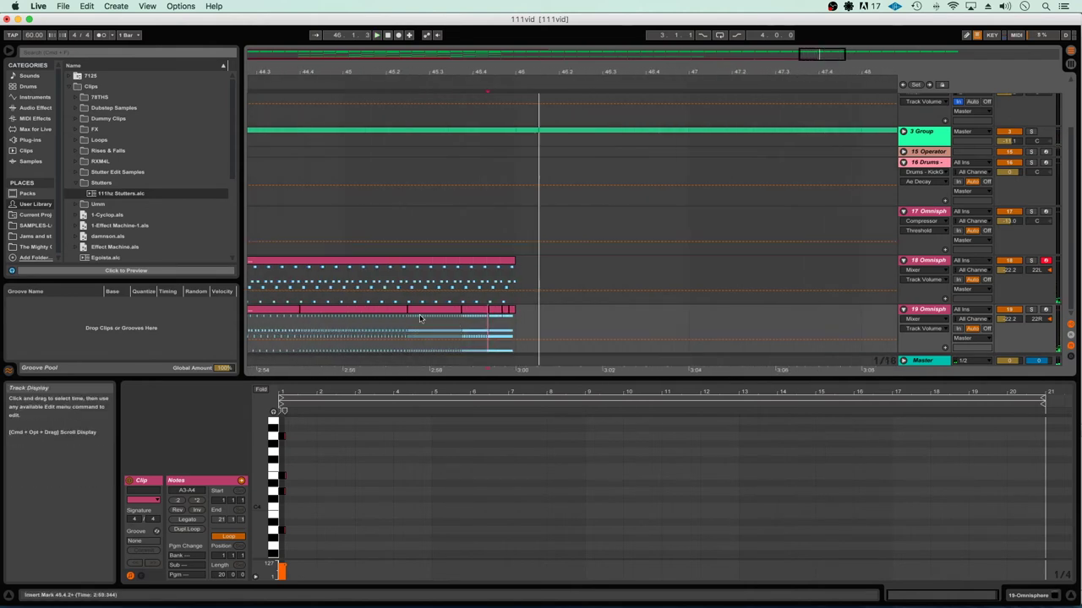
click(403, 325)
key(space)
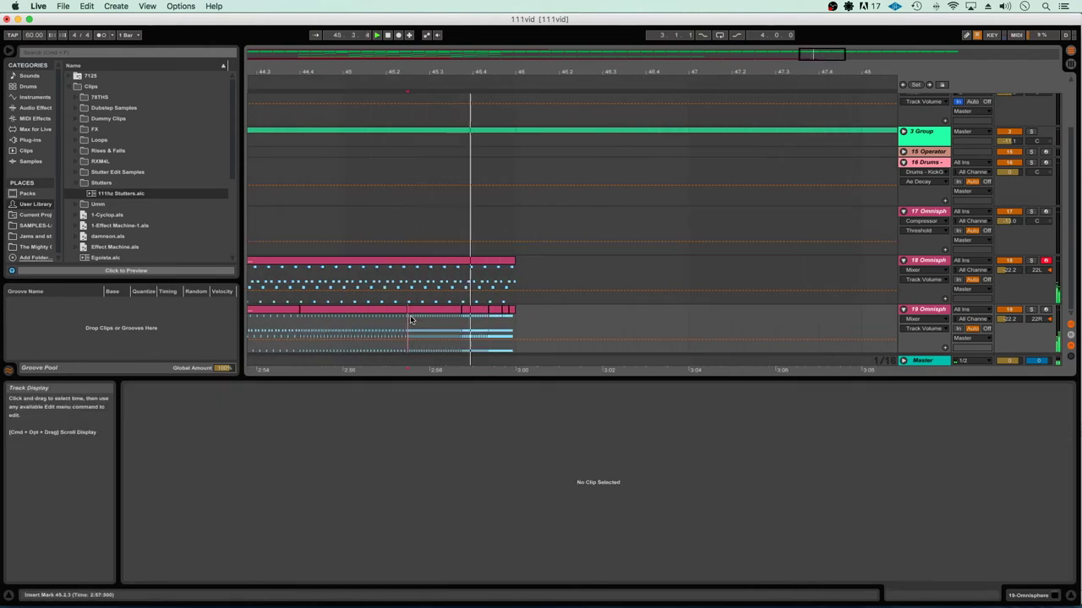
drag(412, 320, 300, 319)
key(space)
key(space)
Trim track 19's last clip, near 45.4.4, to where its notes end and duplicate it up to bar 46
key(plus)
click(512, 316)
key(plus)
click(559, 311)
scroll(559, 311, right, 3)
double_click(553, 312)
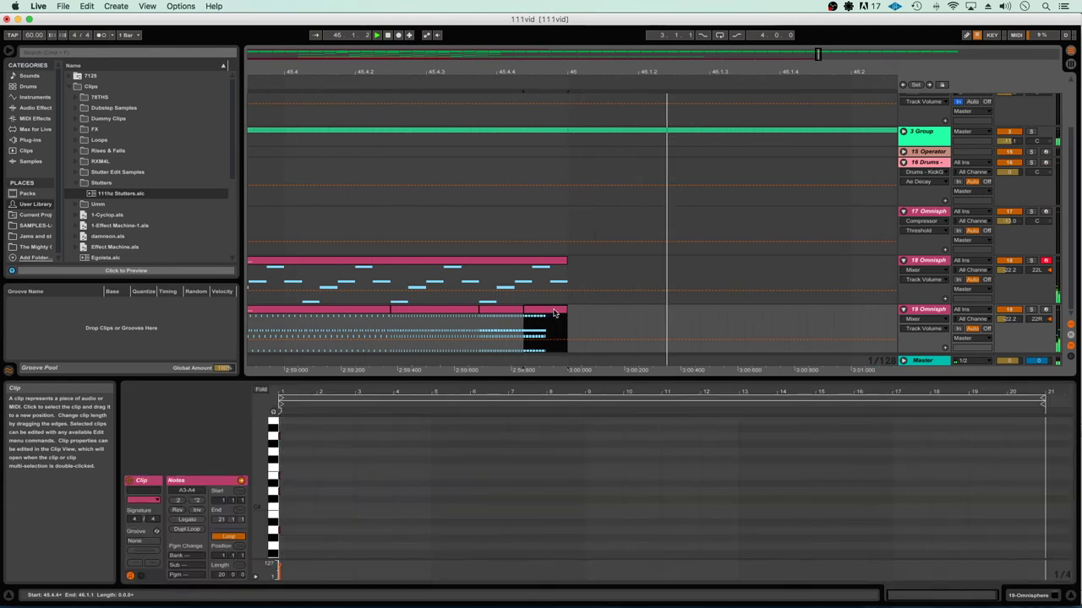
drag(566, 313, 547, 323)
key(plus)
key(plus)
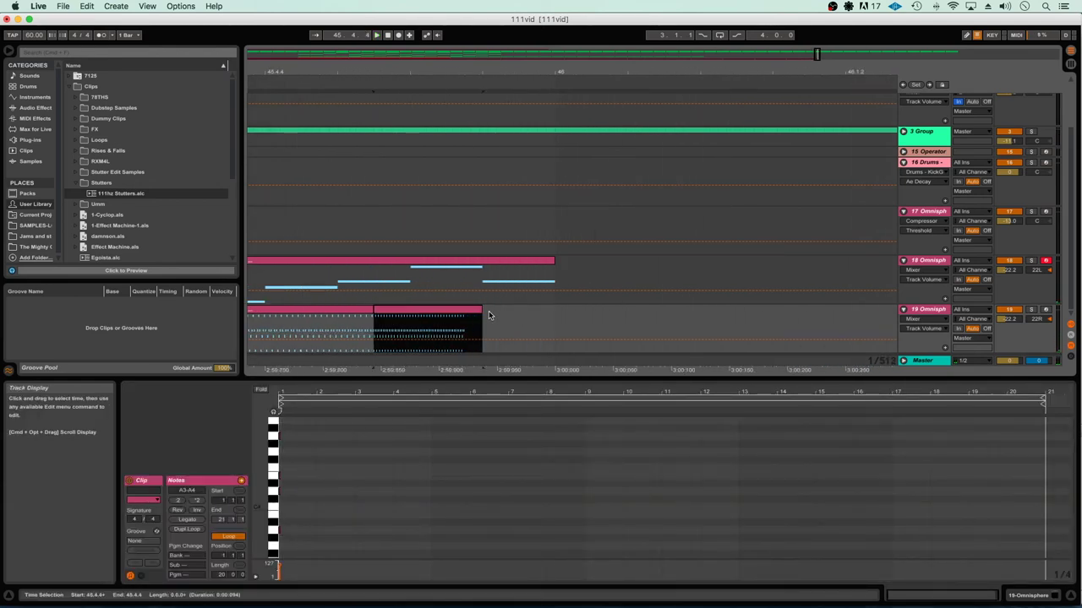
key(ctrl+d)
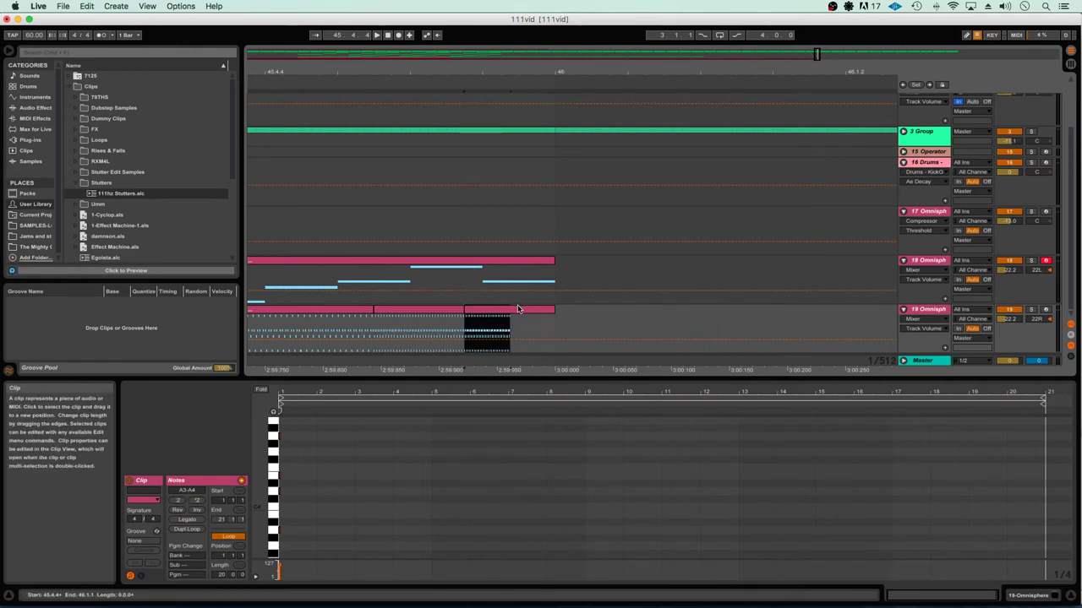
Trim track 19's final double-tempo clip to half its length, where its notes end, and duplicate it up to bar 46
click(510, 325)
drag(464, 325, 511, 327)
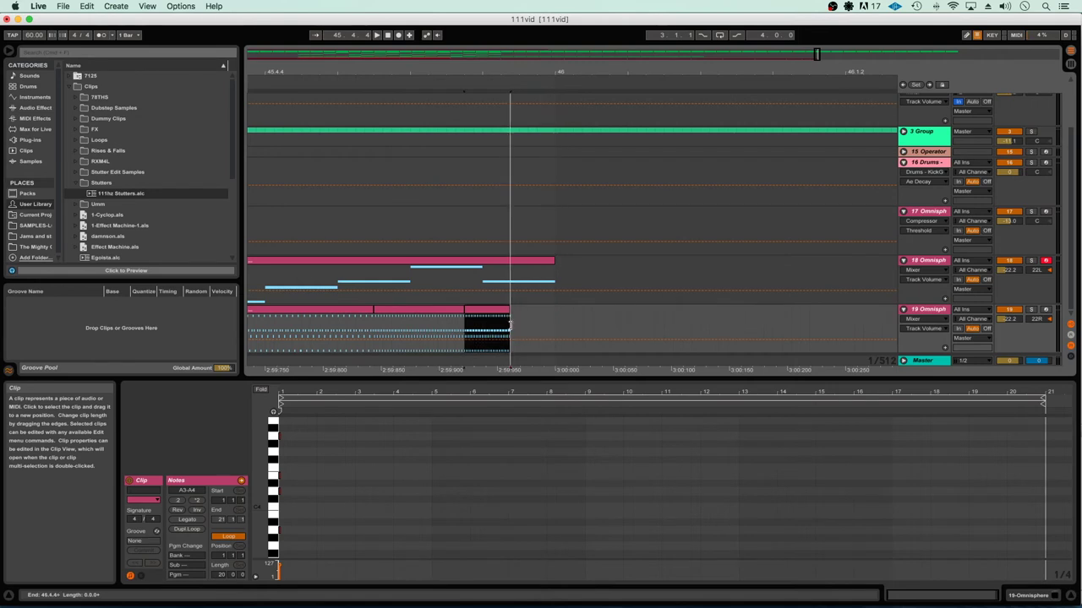
key(ctrl+d)
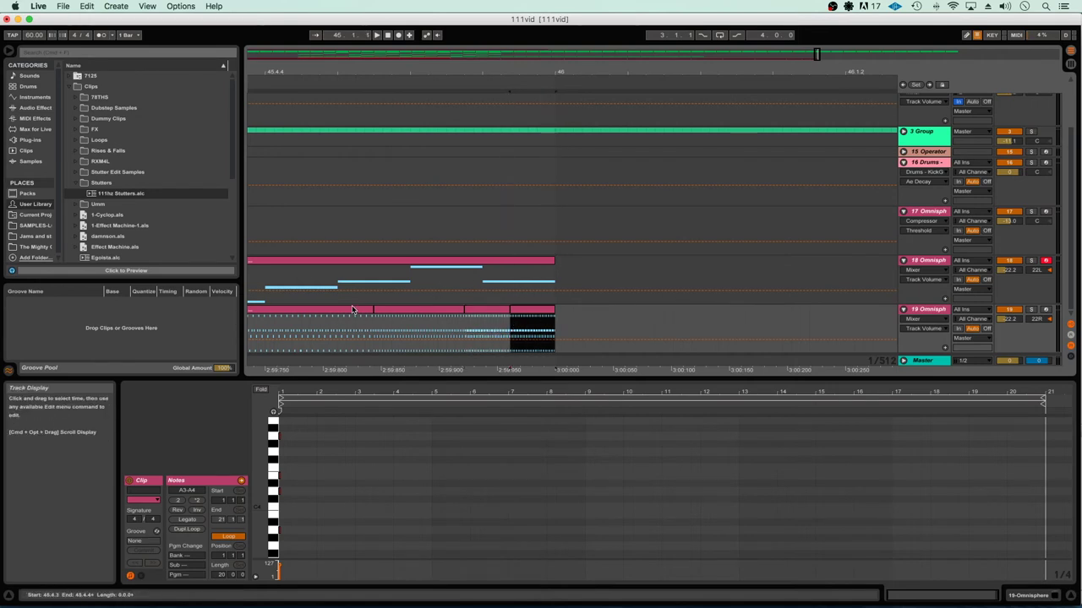
Play back the finished accelerating section of tracks 18 and 19 from 43.3 through bar 46
key(minus)
key(minus)
key(minus)
key(minus)
key(minus)
key(minus)
key(minus)
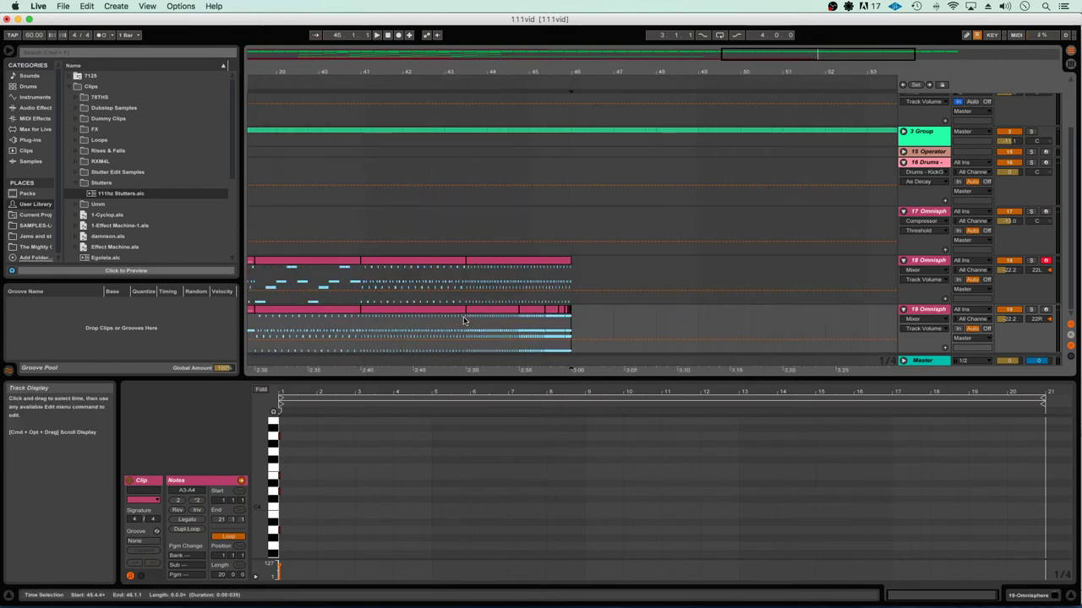
click(466, 319)
key(space)
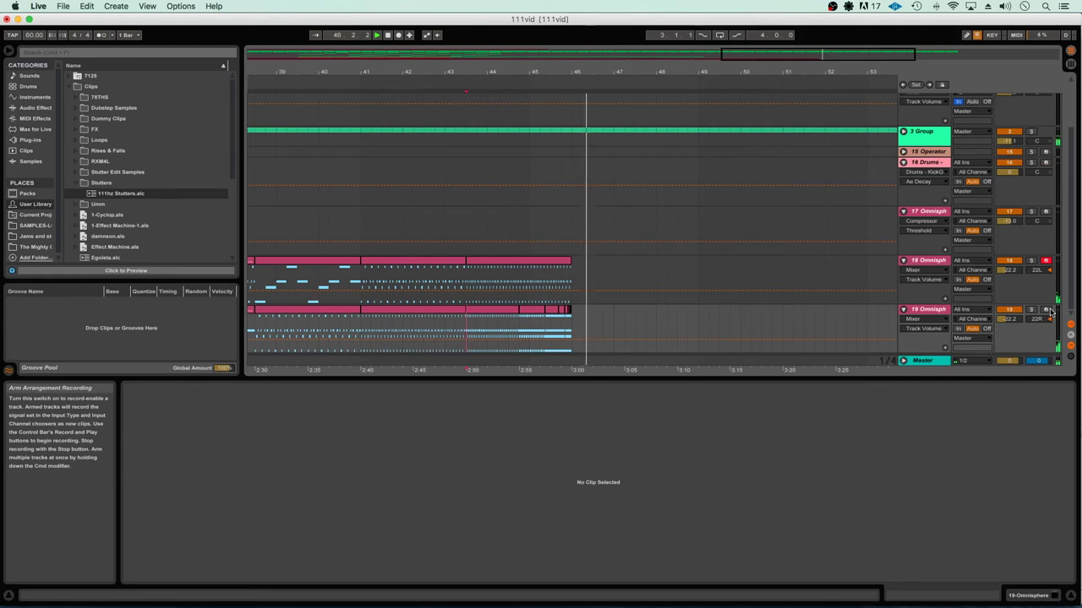
Enlarge the arrangement area to show all tracks and play the whole set from the beginning
key(minus)
key(minus)
key(minus)
key(minus)
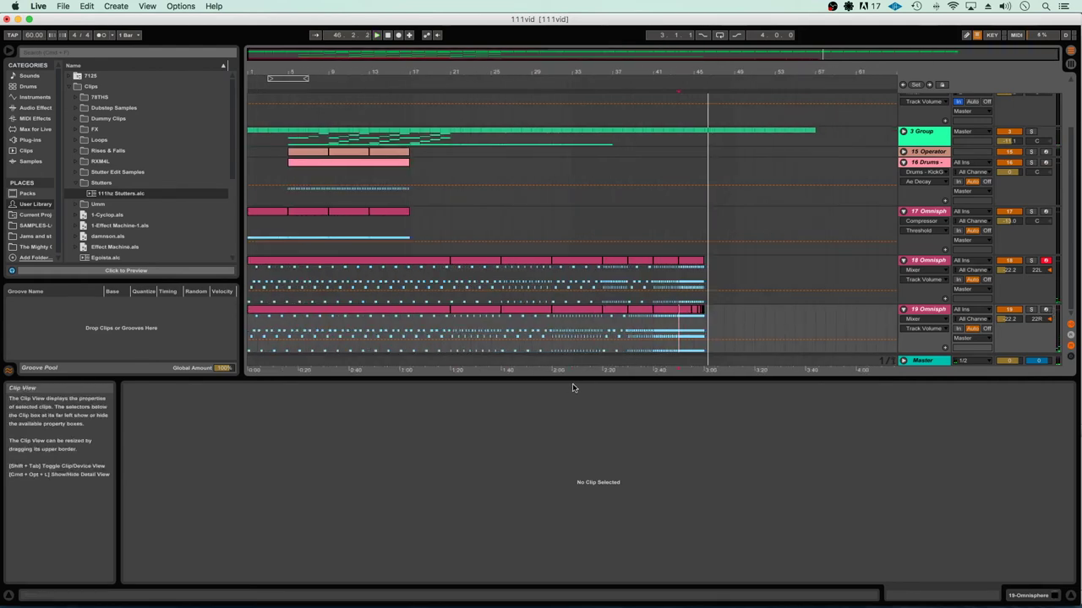
drag(582, 379, 582, 469)
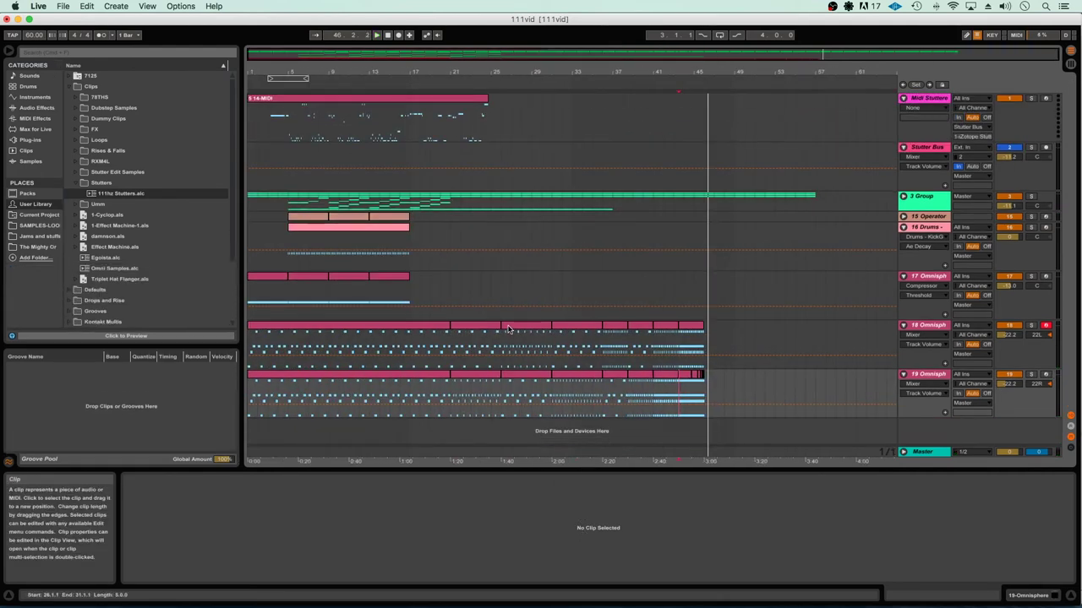
double_click(387, 34)
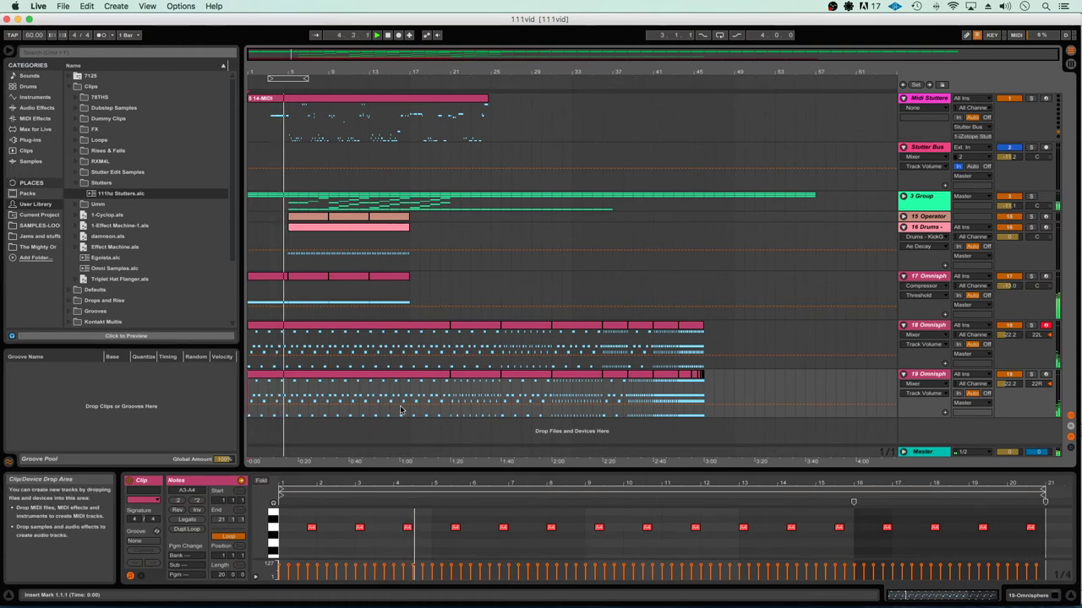
Shorten the last clips on the Omnisphere track 17, the Drums track 16 and the Operator track 15 to end at bar 16
click(396, 278)
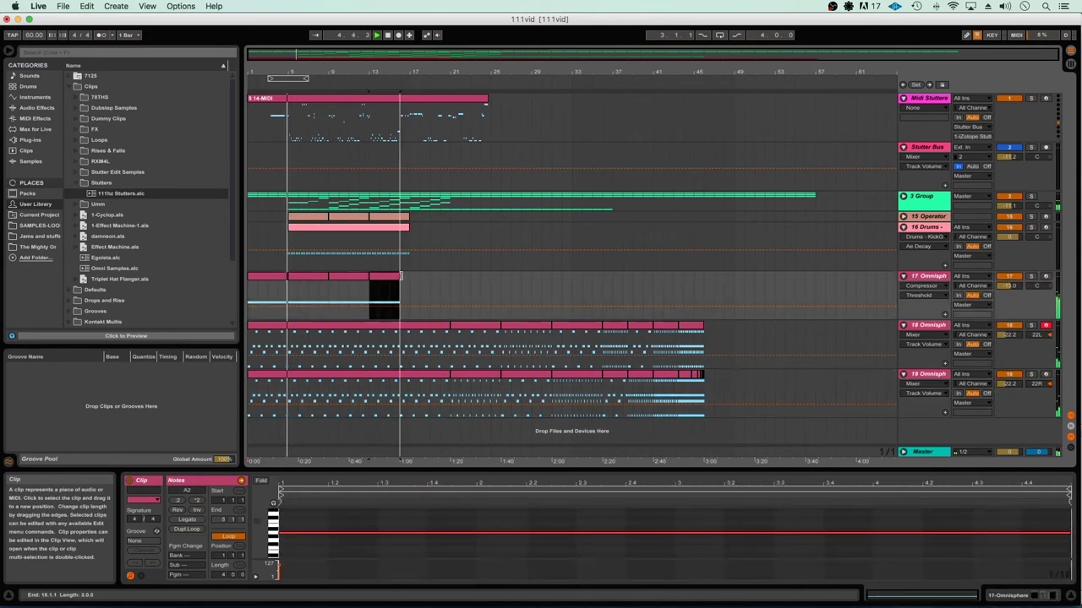
click(406, 228)
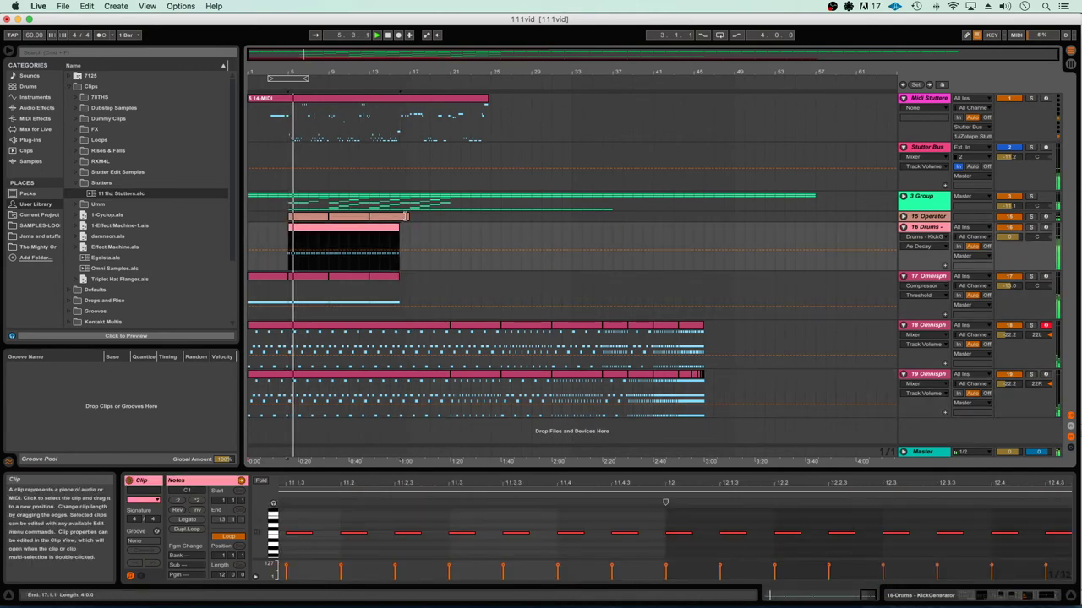
click(404, 216)
drag(406, 217, 399, 216)
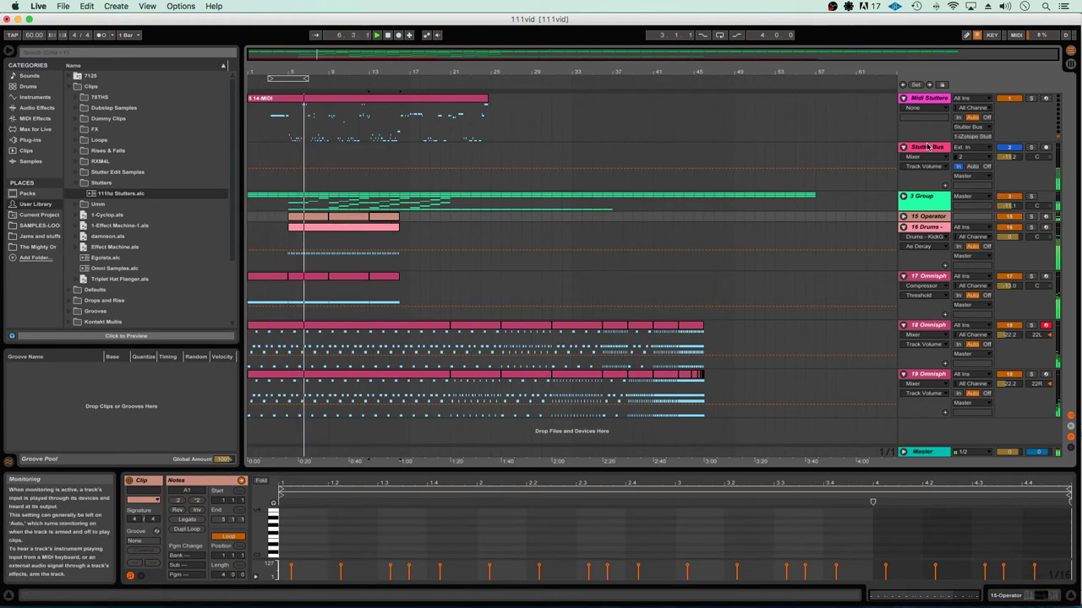
Rename the Operator track to "55.5 Bass" and insert a new audio track below it, with the Stutter Bus track folded
click(903, 148)
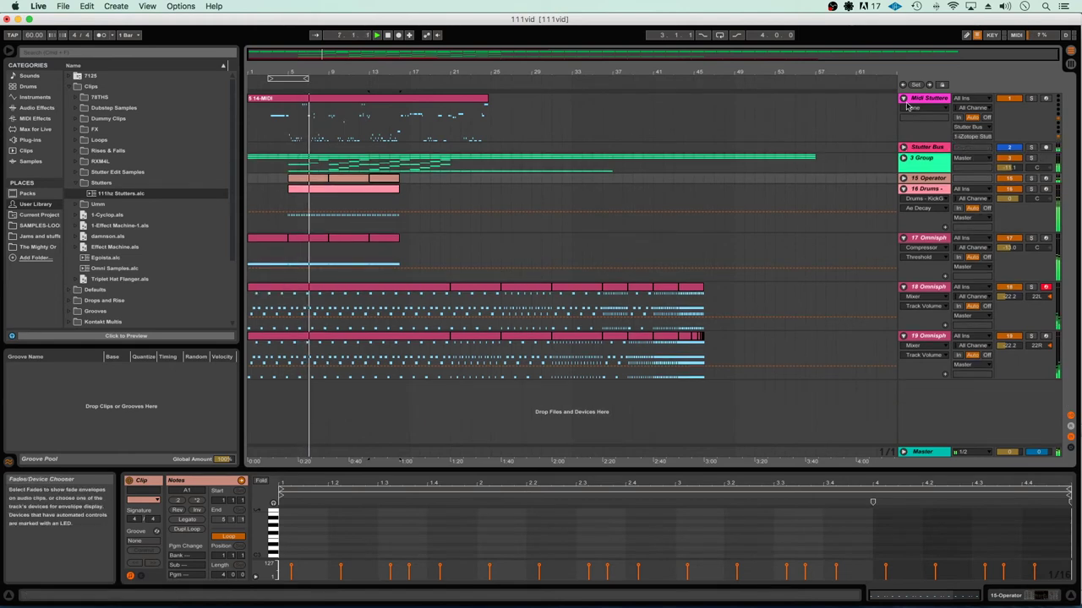
click(904, 179)
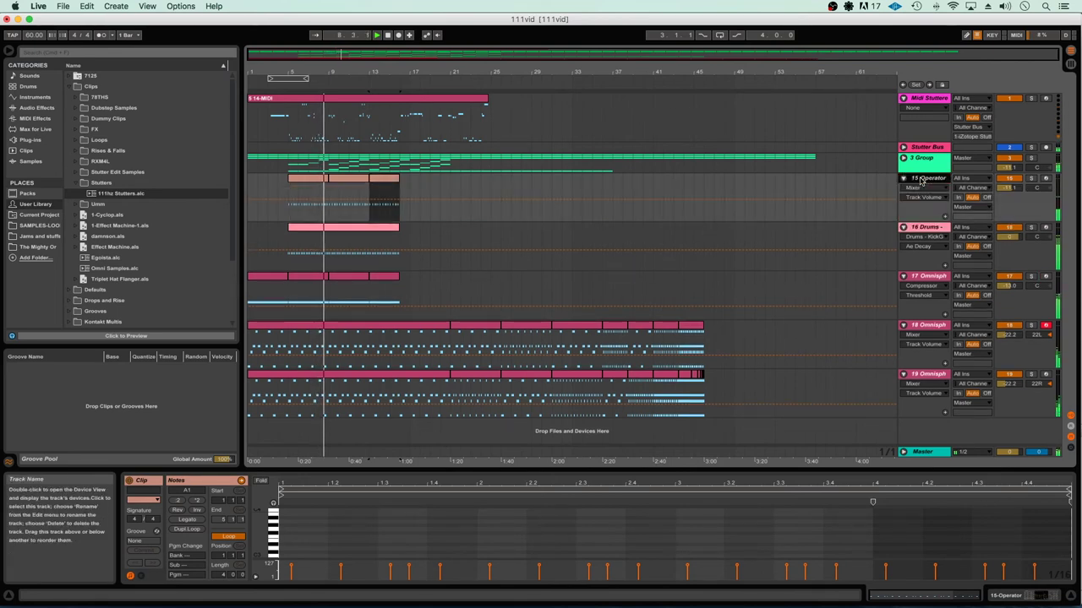
key(super+r)
text(SS B)
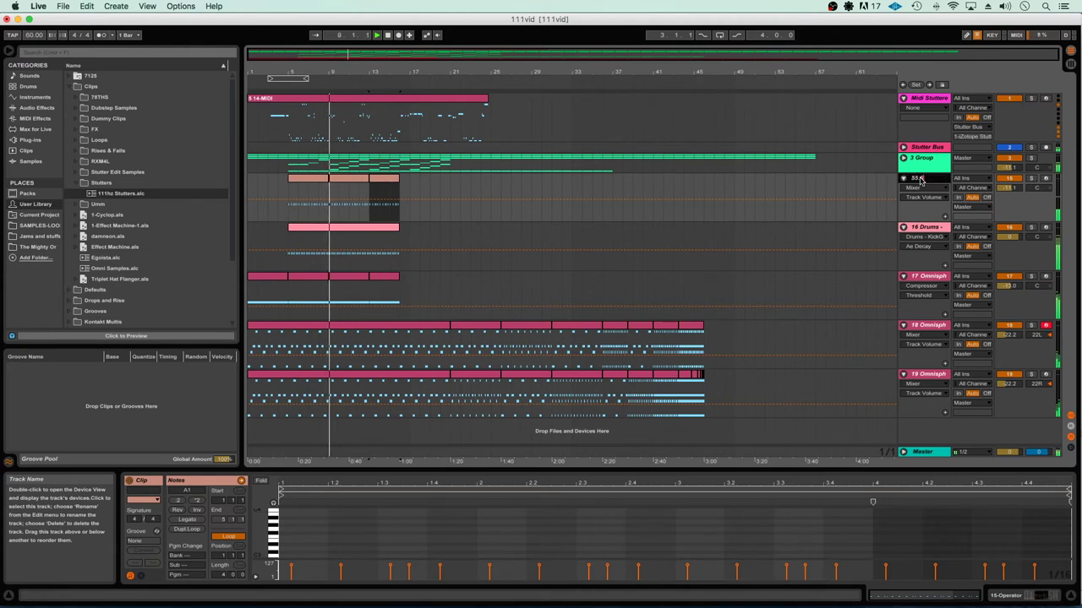
key(Return)
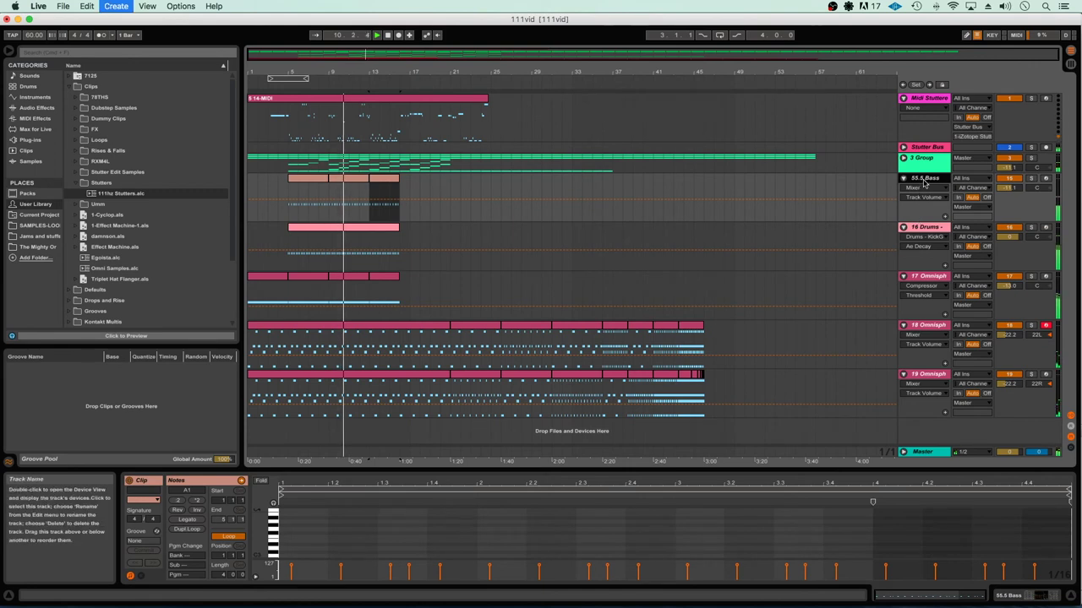
key(super+t)
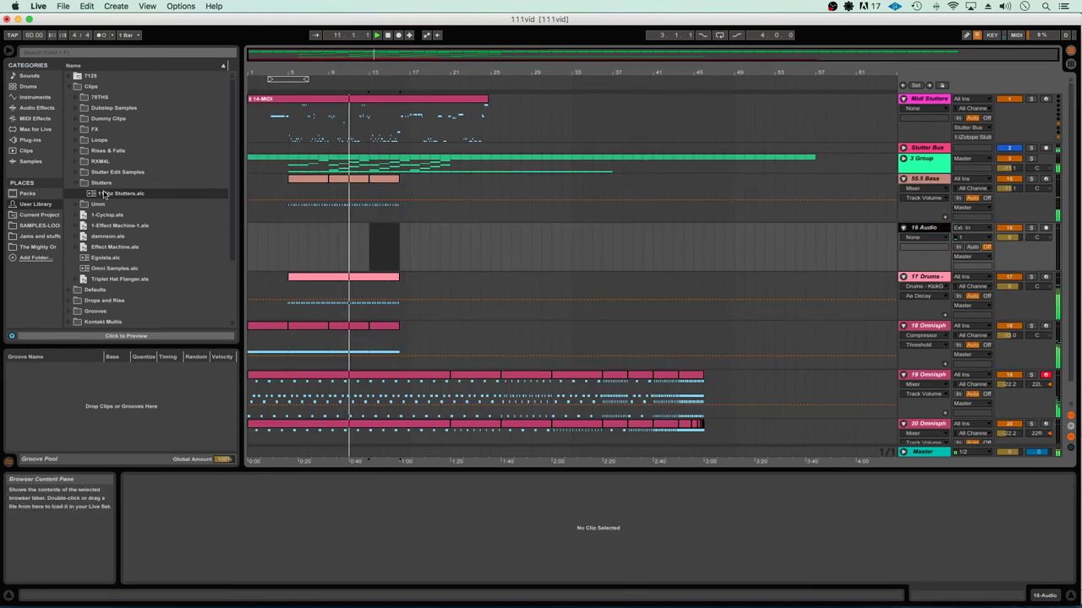
Place the 111hz.alc clip from the Rises & Falls folder on the 16 Audio track at bar 15
click(76, 182)
click(76, 151)
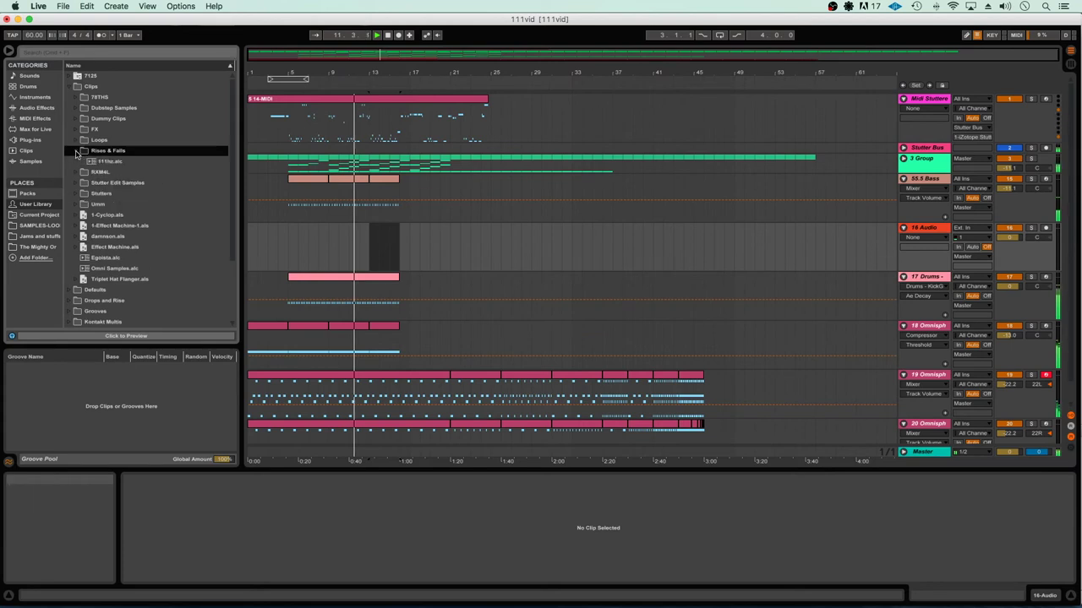
drag(106, 161, 391, 247)
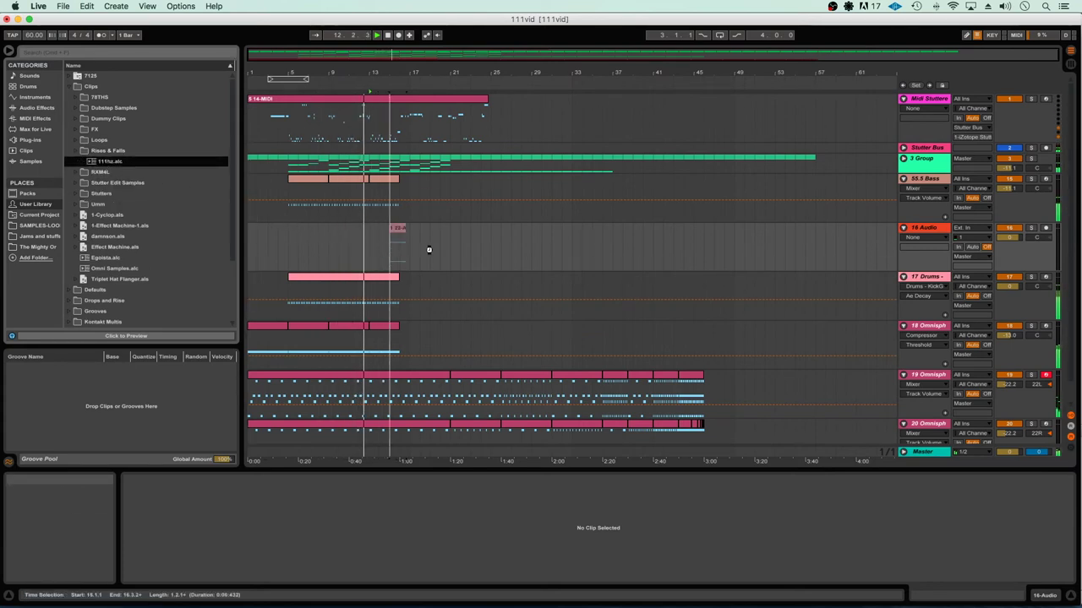
Move the clip on the 16 Audio track to start at about 14.2.3 and end around bar 16, and play that section
key(plus)
key(plus)
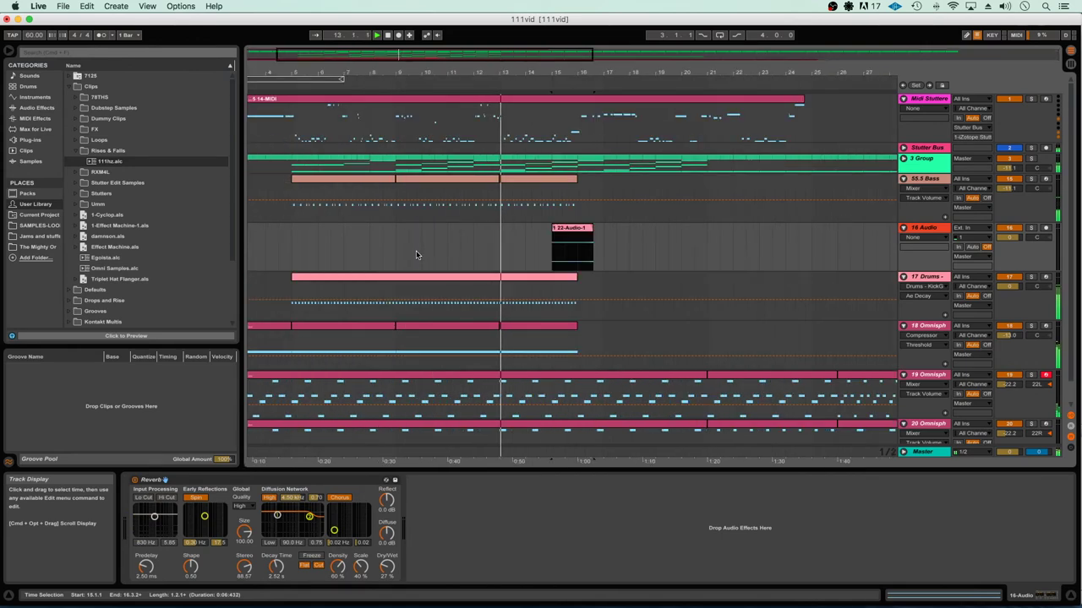
key(plus)
key(plus)
drag(570, 230, 510, 236)
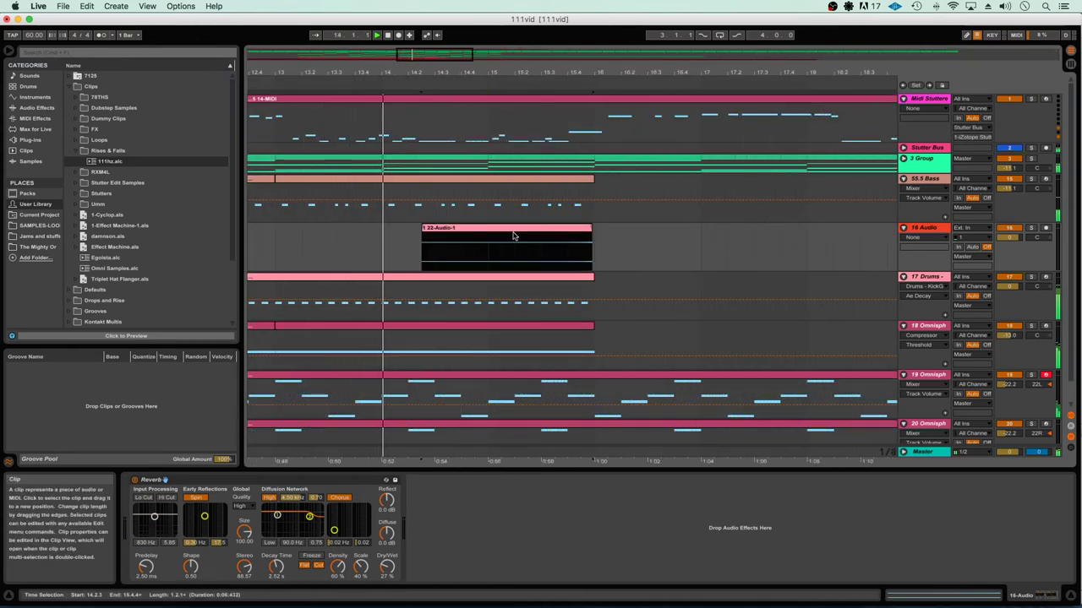
key(plus)
key(plus)
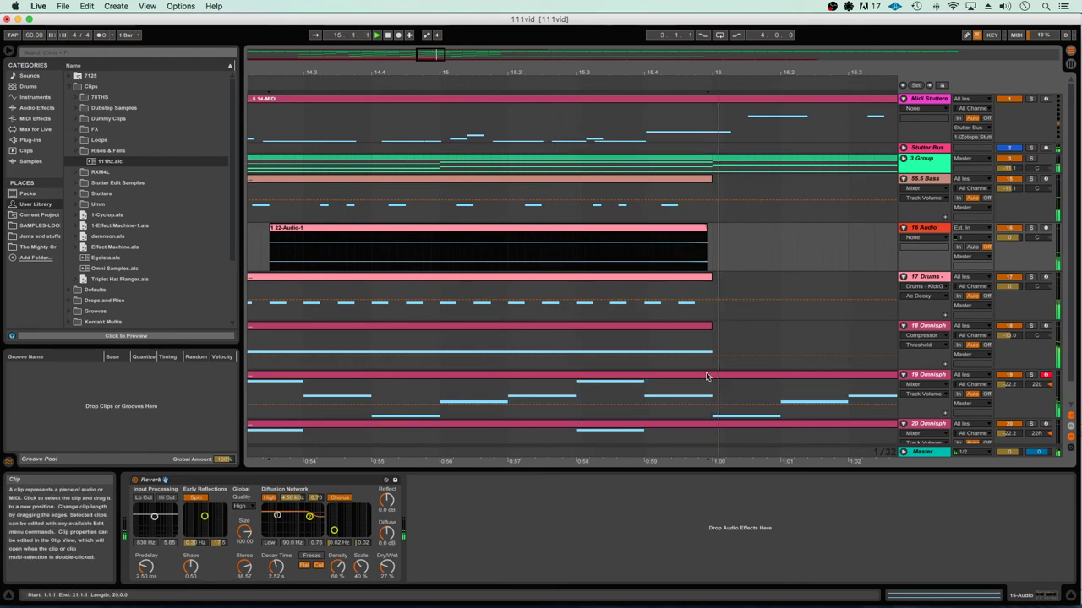
click(657, 230)
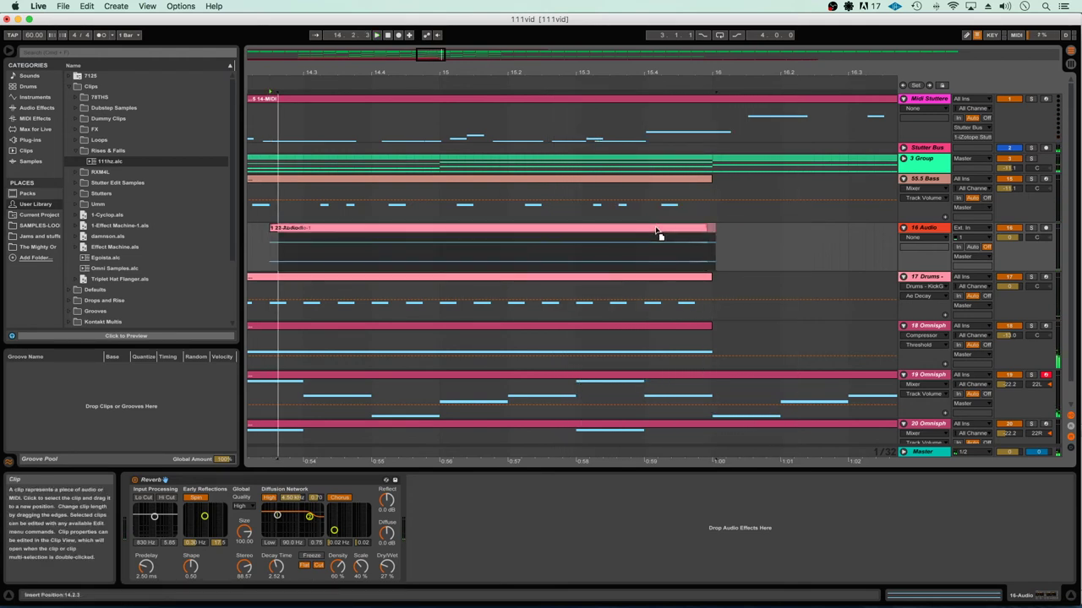
key(space)
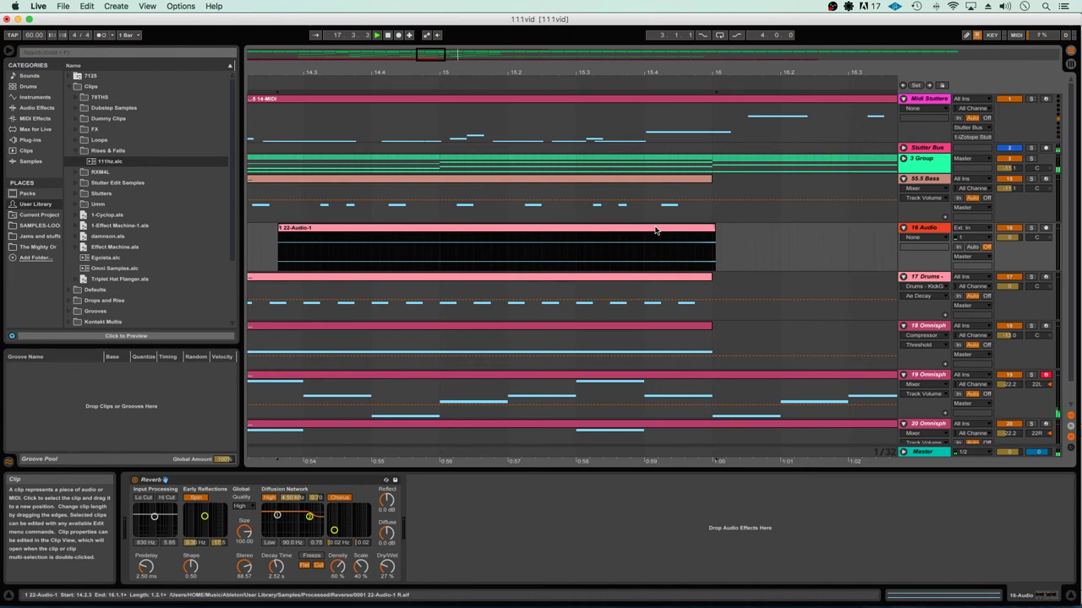
Nudge the 16 Audio clip earlier to bring its end closer to the bar 16 line
key(v)
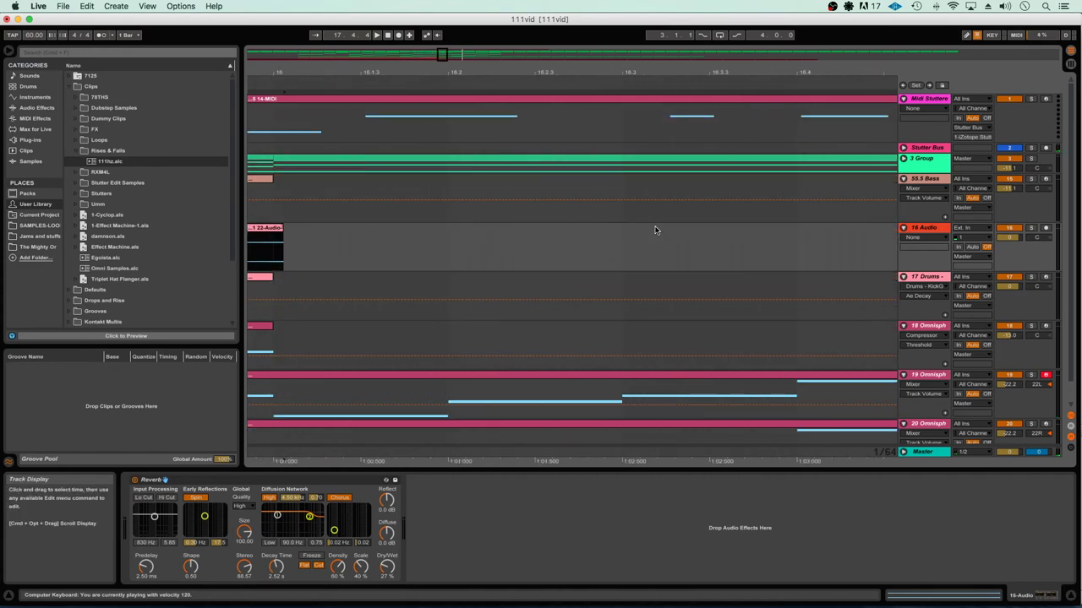
key(plus)
drag(463, 229, 453, 228)
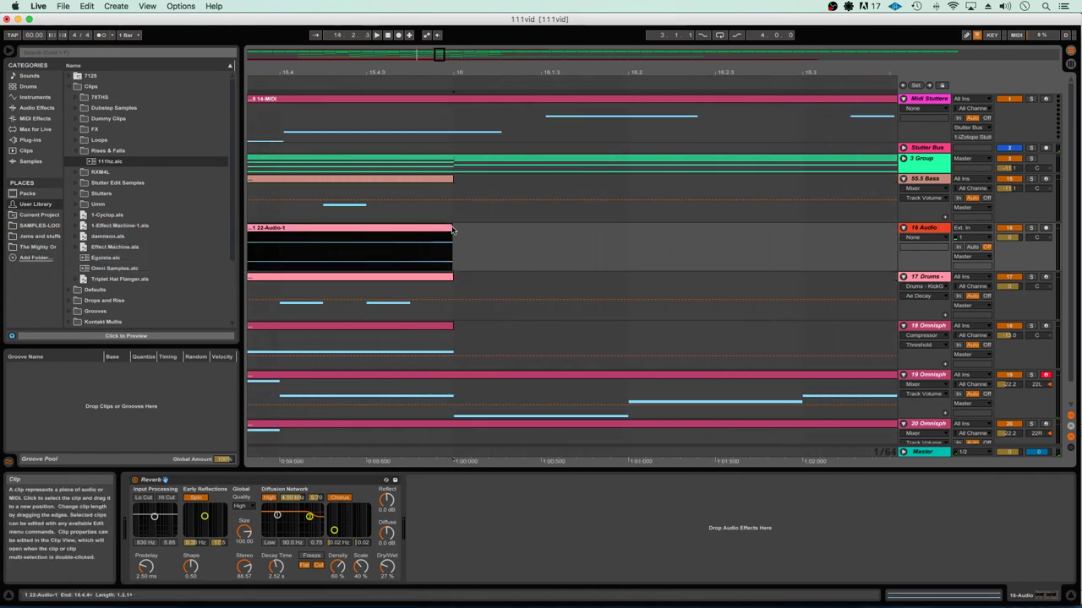
key(plus)
key(plus)
click(413, 228)
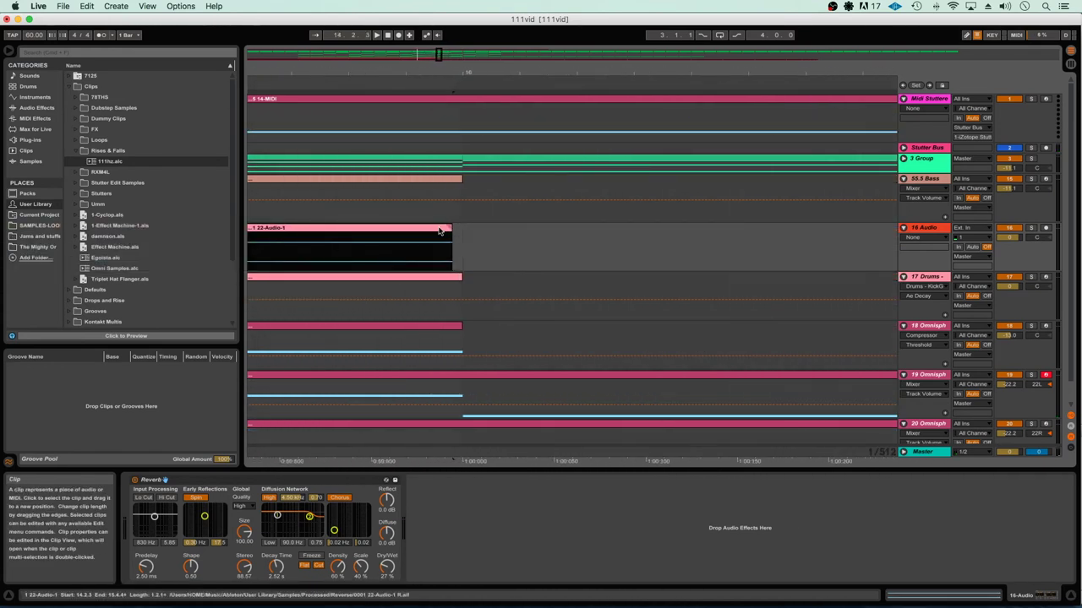
mouse_move(413, 228)
mouse_down()
mouse_move(435, 231)
mouse_move(402, 233)
mouse_up()
With the snap grid turned off, align the 16 Audio clip's end exactly with bar 16 and restore the adaptive grid
key(plus)
key(plus)
right_click(506, 234)
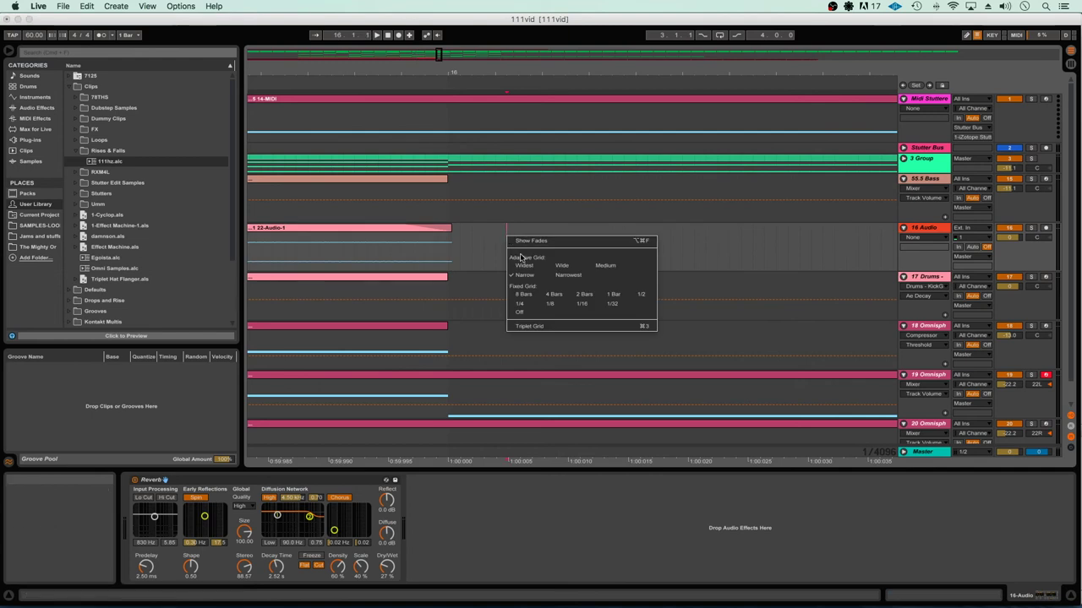
click(532, 296)
drag(422, 229, 429, 236)
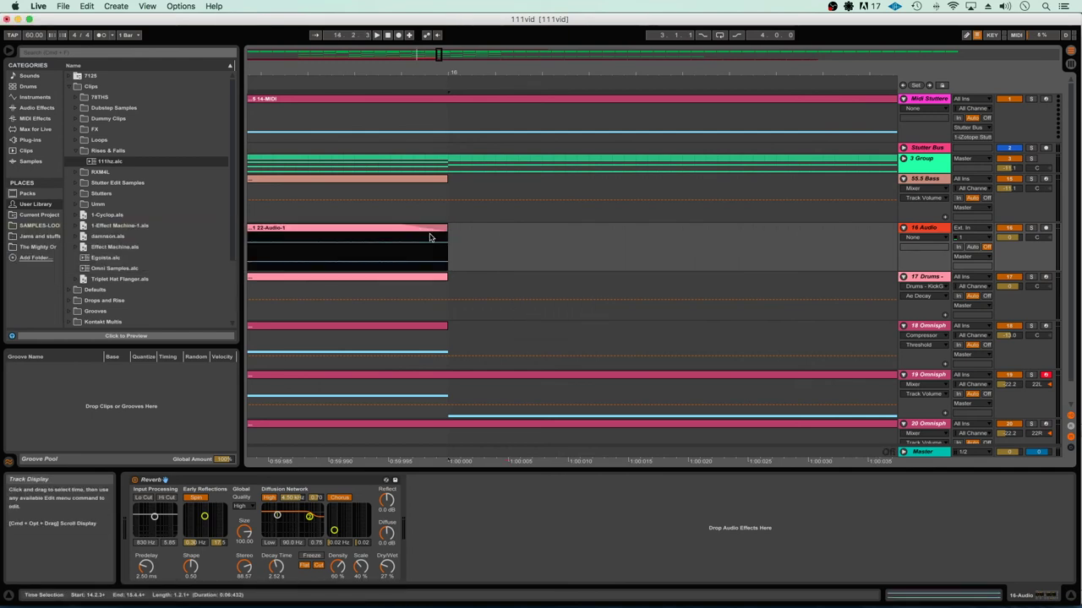
right_click(499, 226)
click(521, 311)
scroll(523, 309, down, 8)
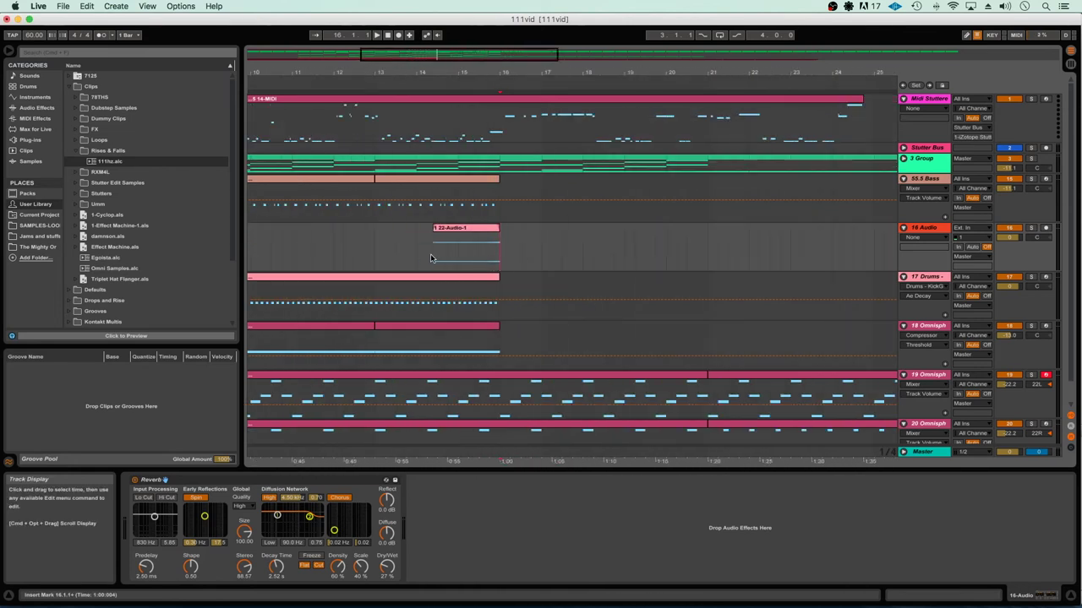
Play back the transition into bar 16 from the start of the 16 Audio clip, with the full arrangement in view
click(428, 247)
key(space)
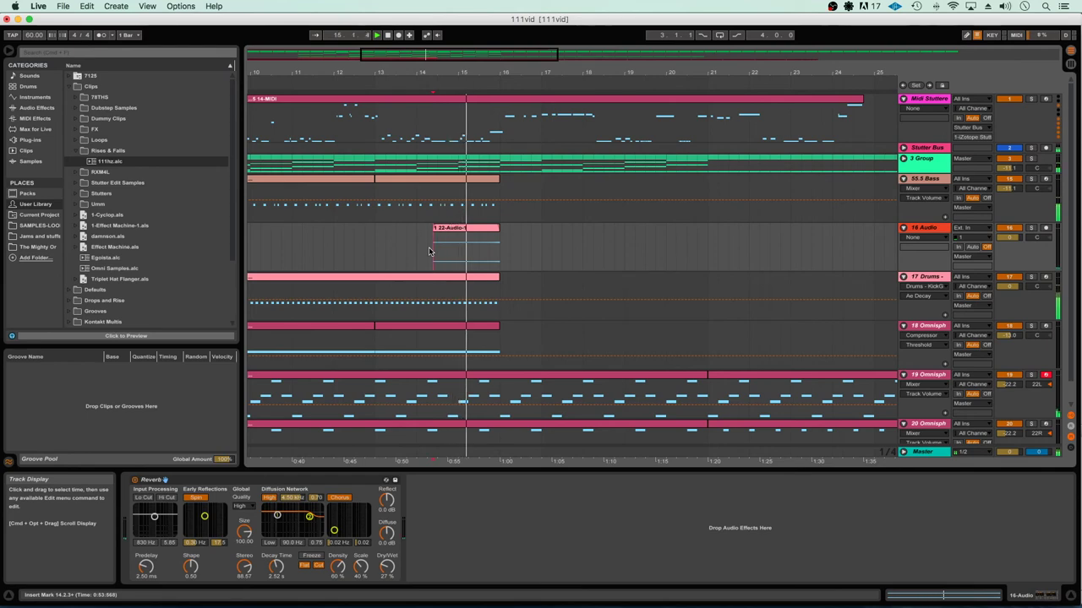
scroll(428, 251, down, 5)
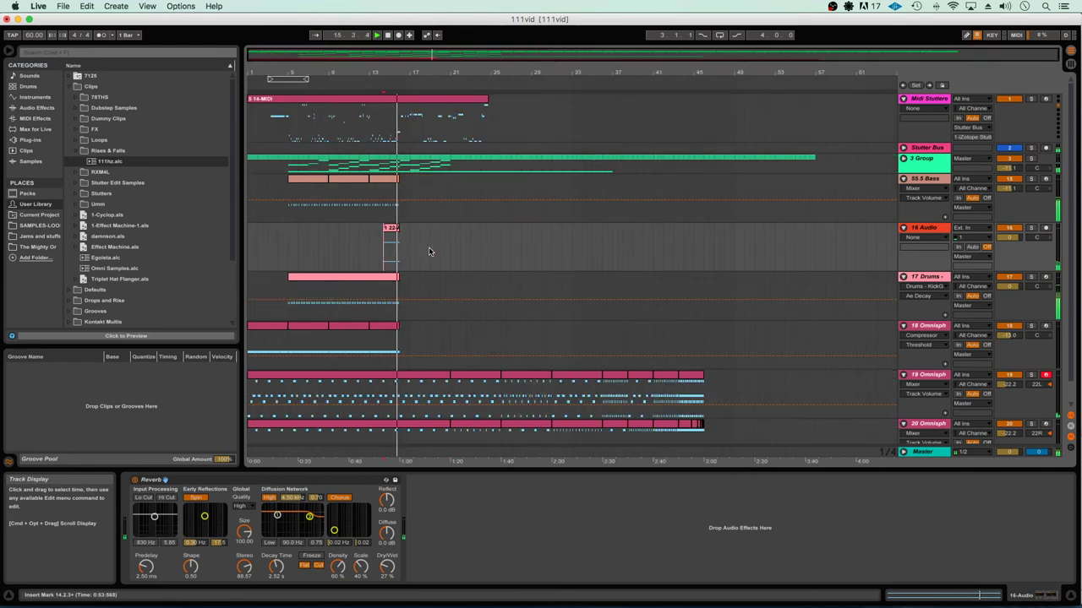
scroll(428, 251, down, 1)
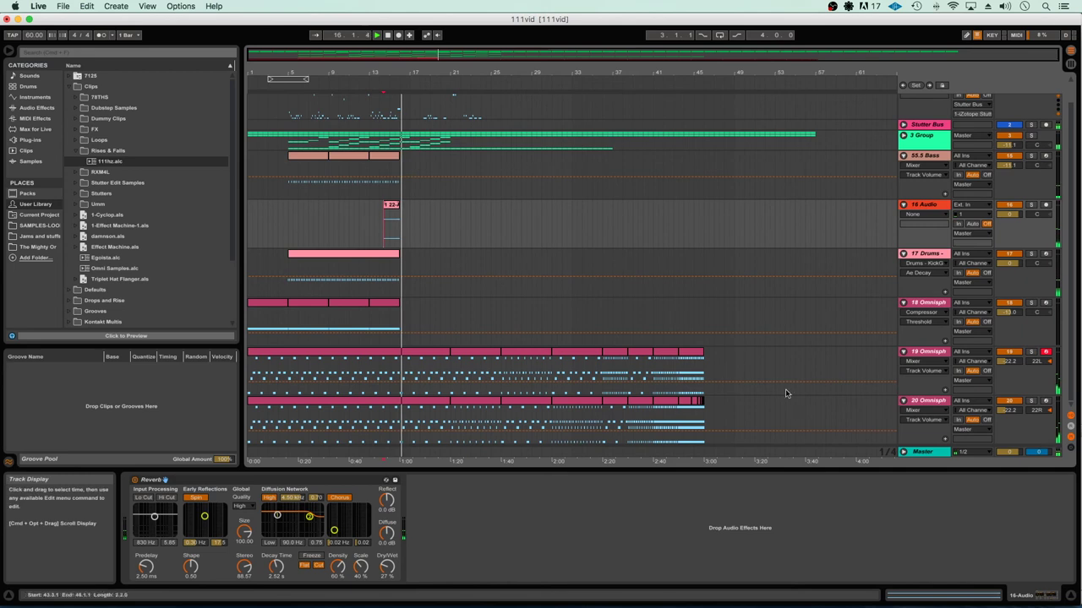
Insert a new MIDI track below Omnisphere track 20 and load the Trilian plug-in on it
click(949, 401)
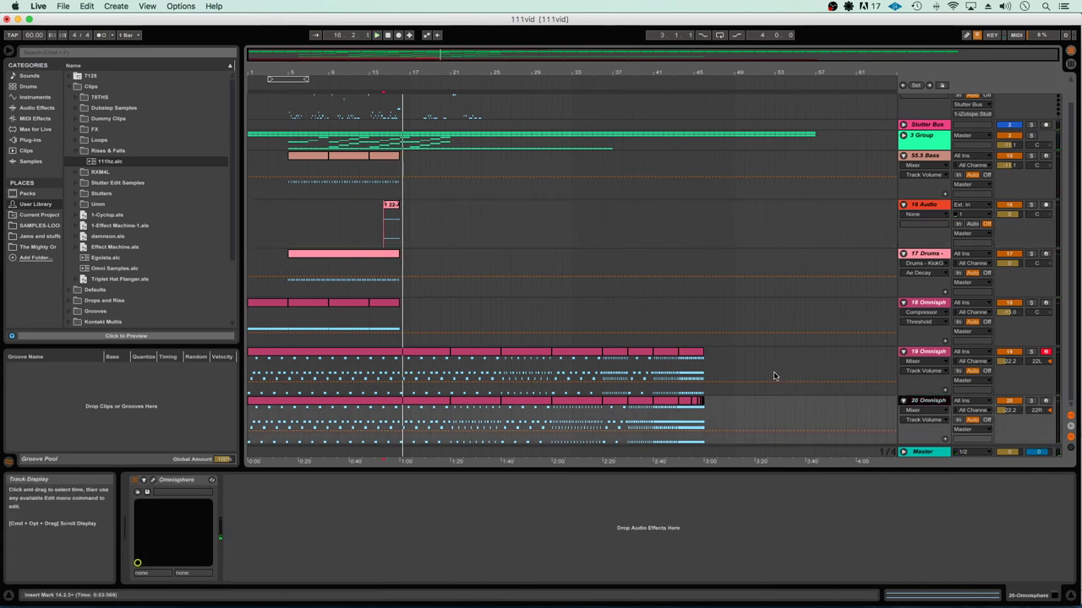
key(super+shift+t)
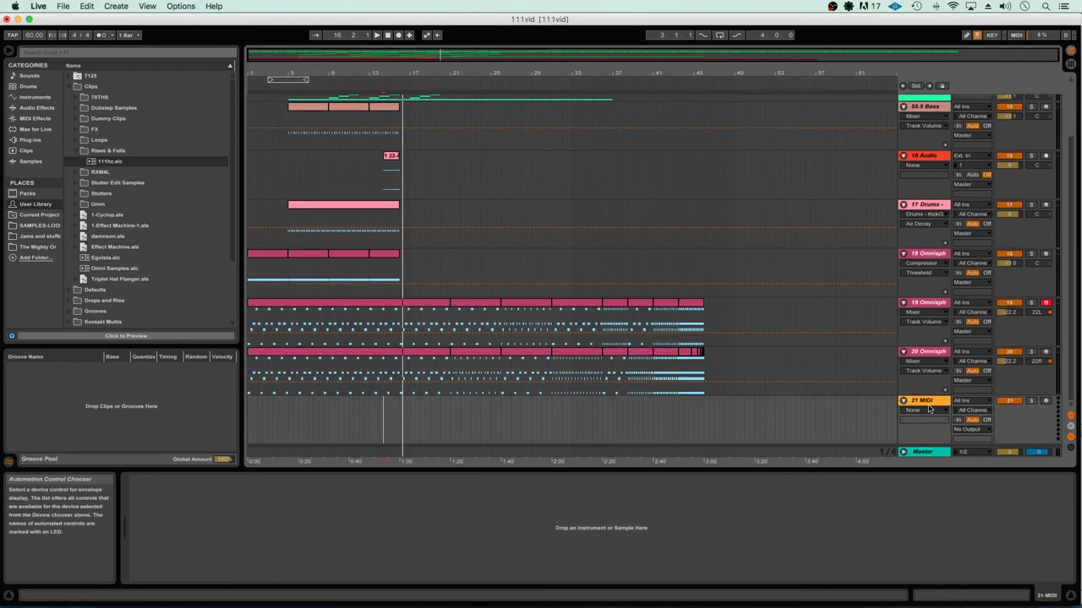
click(30, 139)
scroll(142, 170, down, 3)
scroll(142, 170, down, 10)
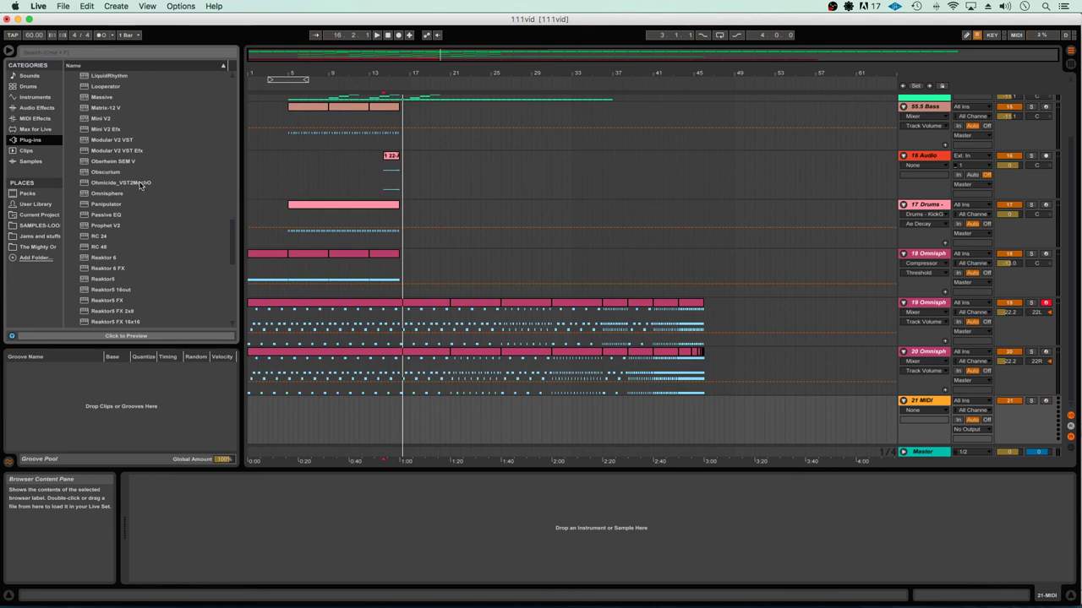
scroll(108, 198, down, 5)
click(102, 215)
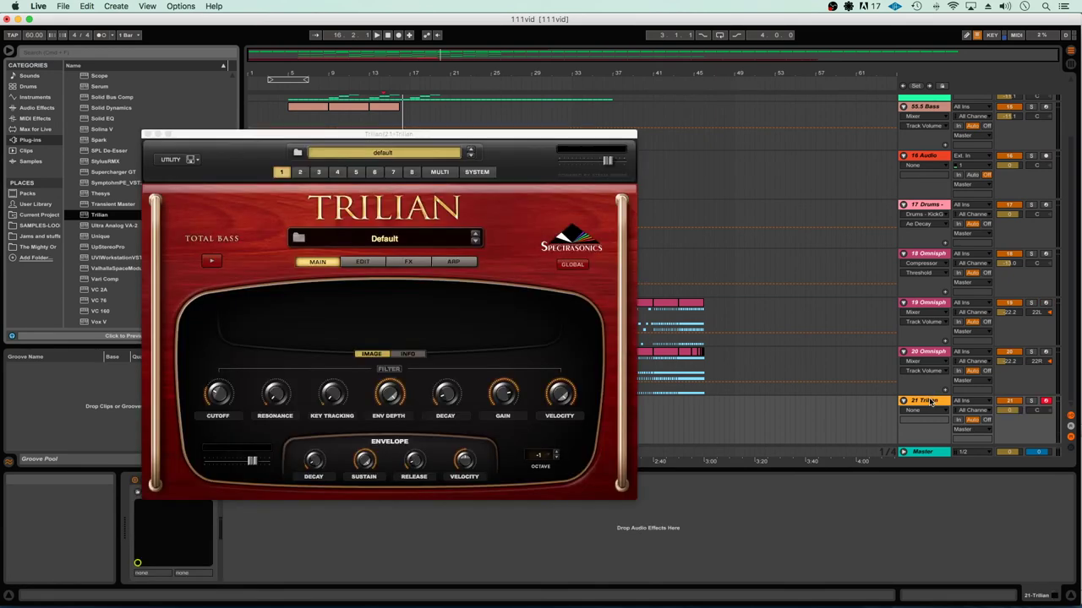
Search Trilian's patches for "blown oscar", load Blown OSCar Tubeswell and close the plug-in window
click(384, 239)
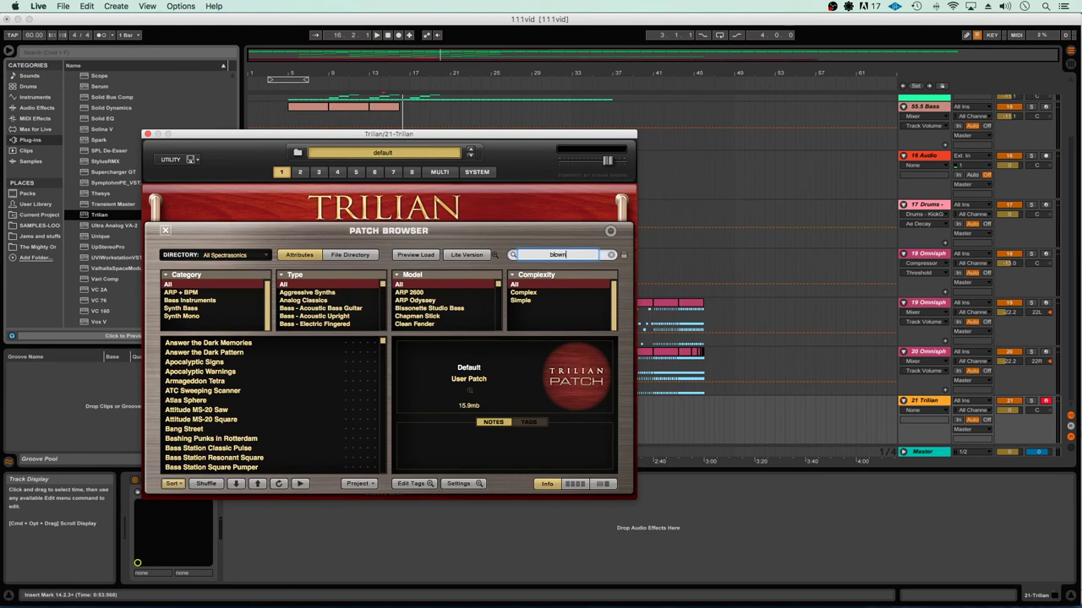
key(Return)
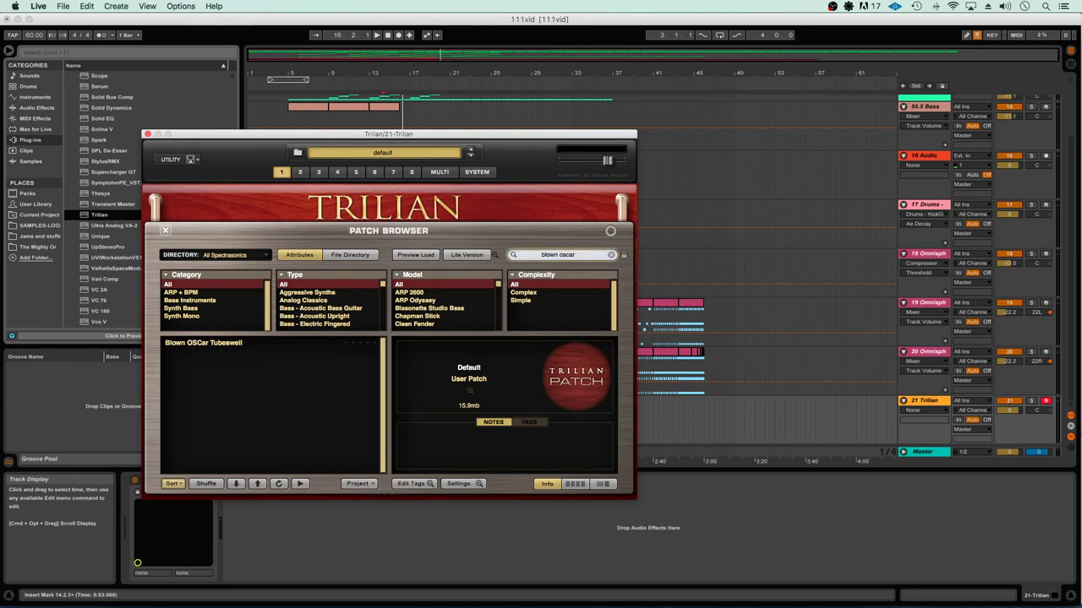
click(182, 347)
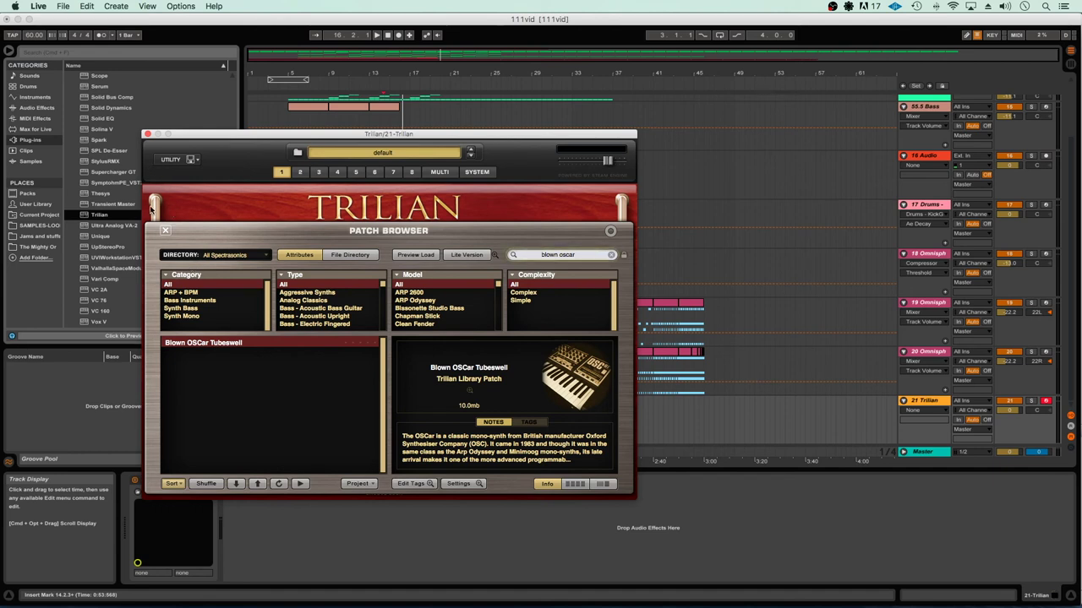
click(147, 135)
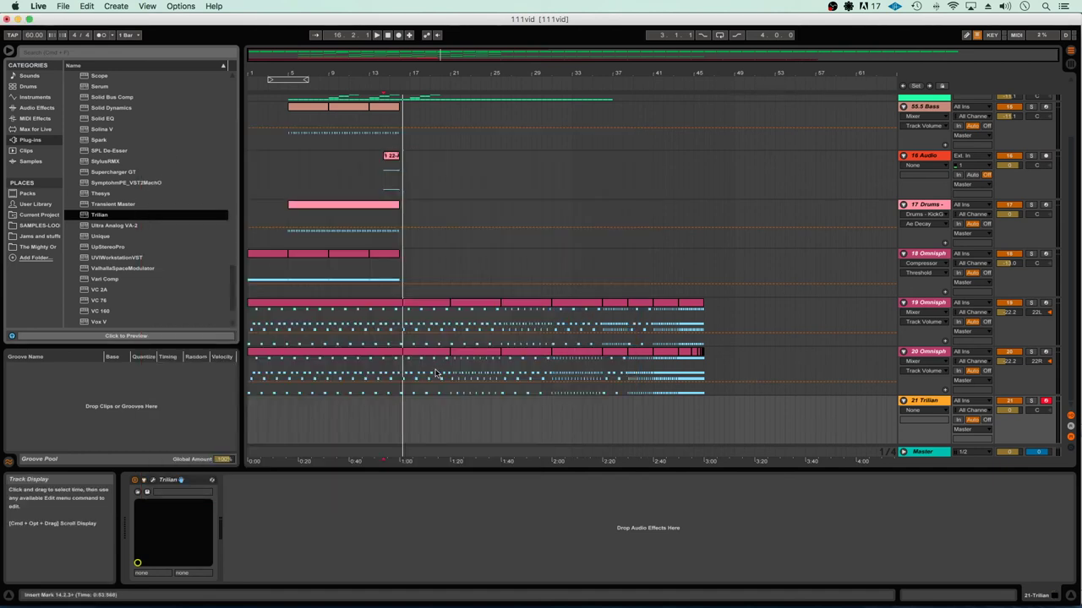
Insert an empty MIDI clip on the Trilian track from bar 16 to bar 31
click(400, 411)
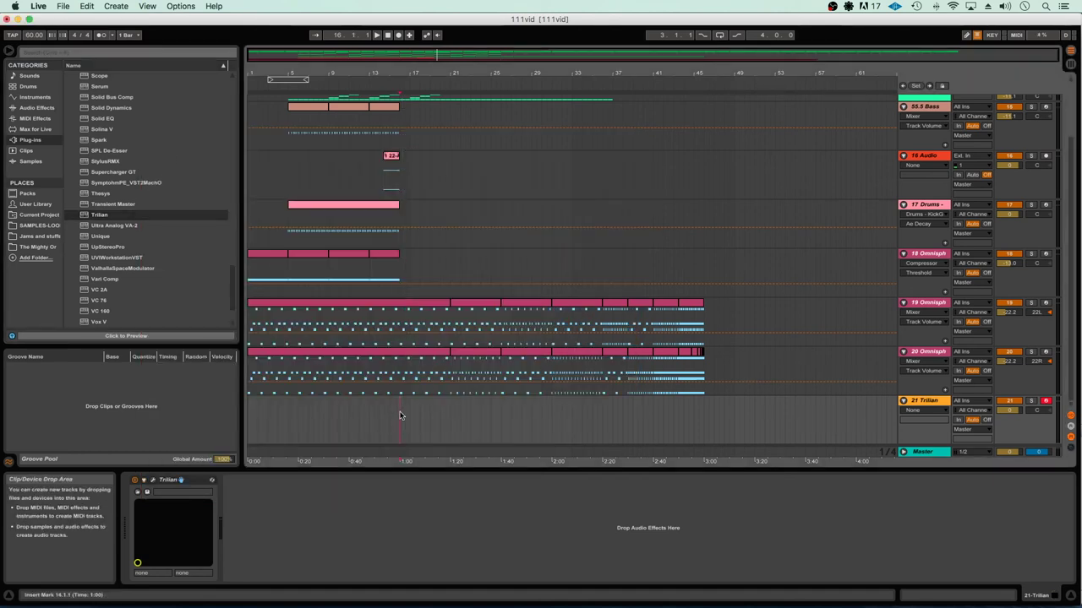
drag(415, 414, 535, 428)
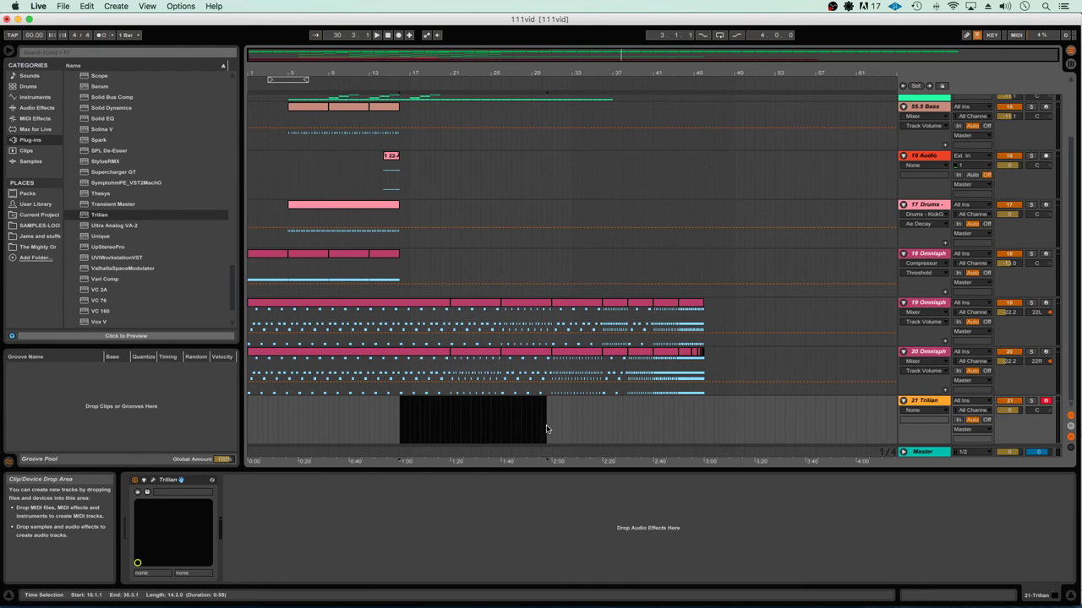
drag(550, 430, 550, 430)
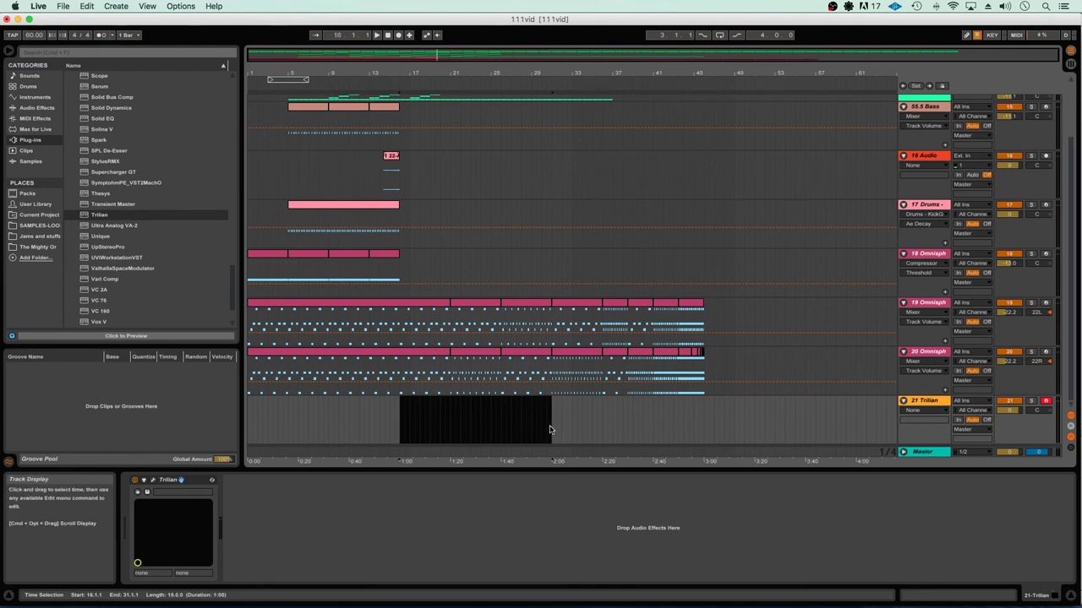
key(super+shift+m)
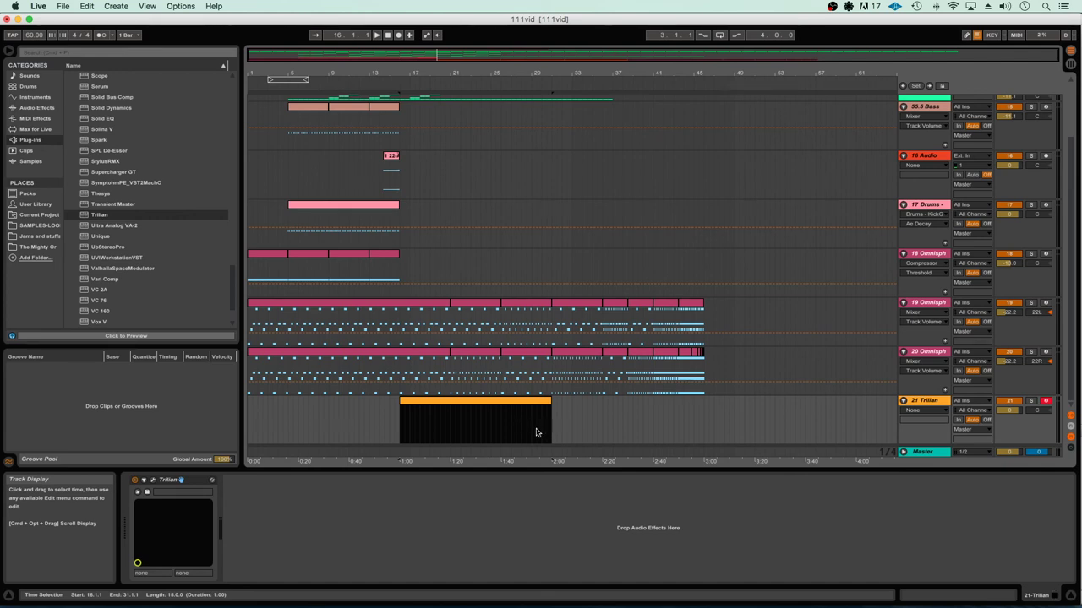
Open the new Trilian clip in an enlarged note editor and add an A2 note lasting the whole first bar
click(483, 416)
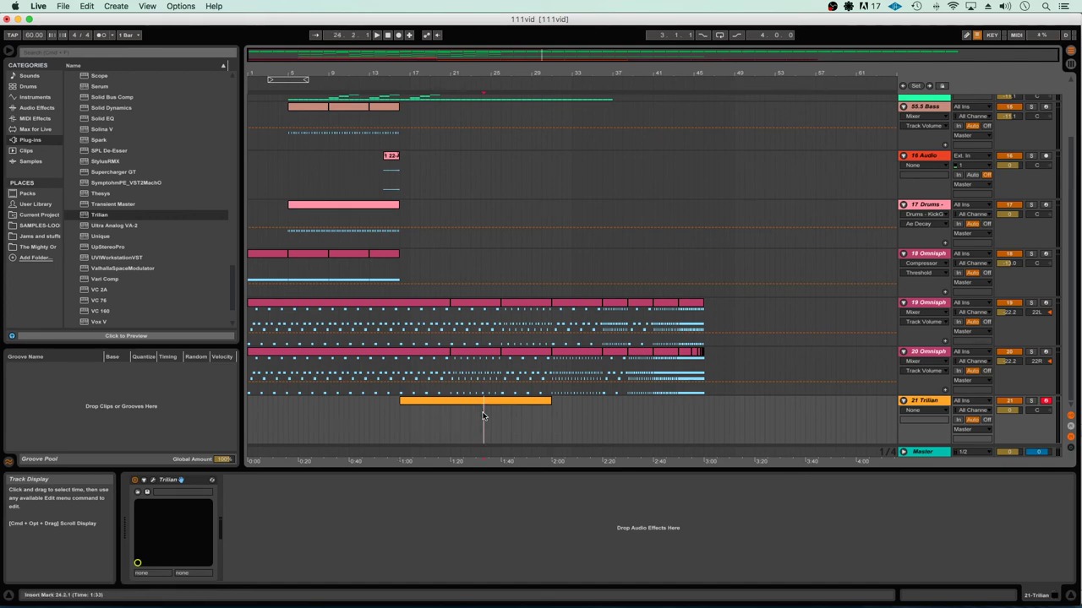
double_click(461, 411)
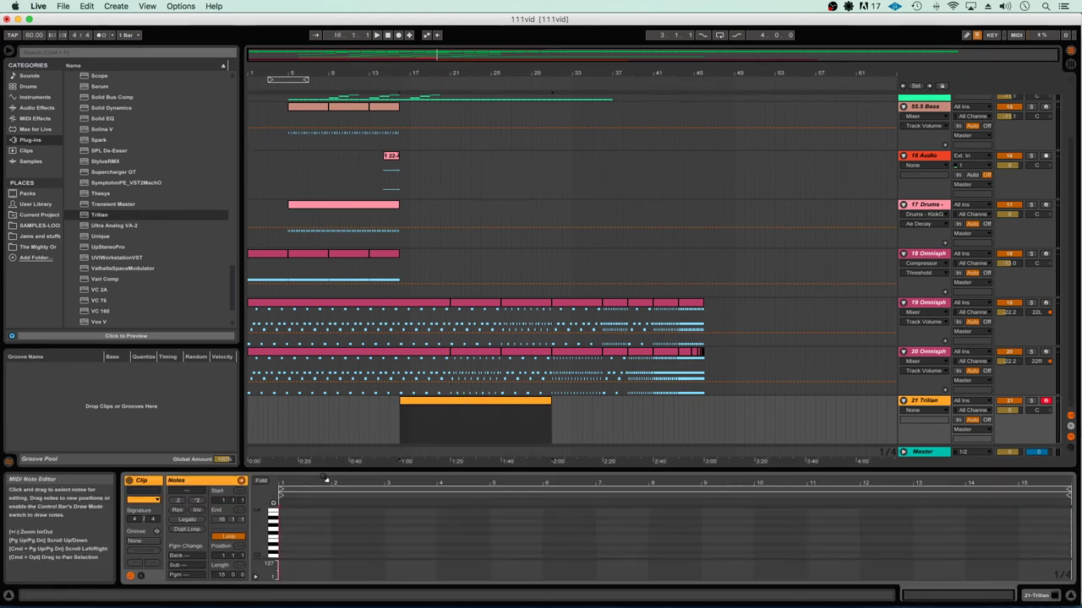
drag(326, 477, 287, 374)
drag(255, 469, 256, 468)
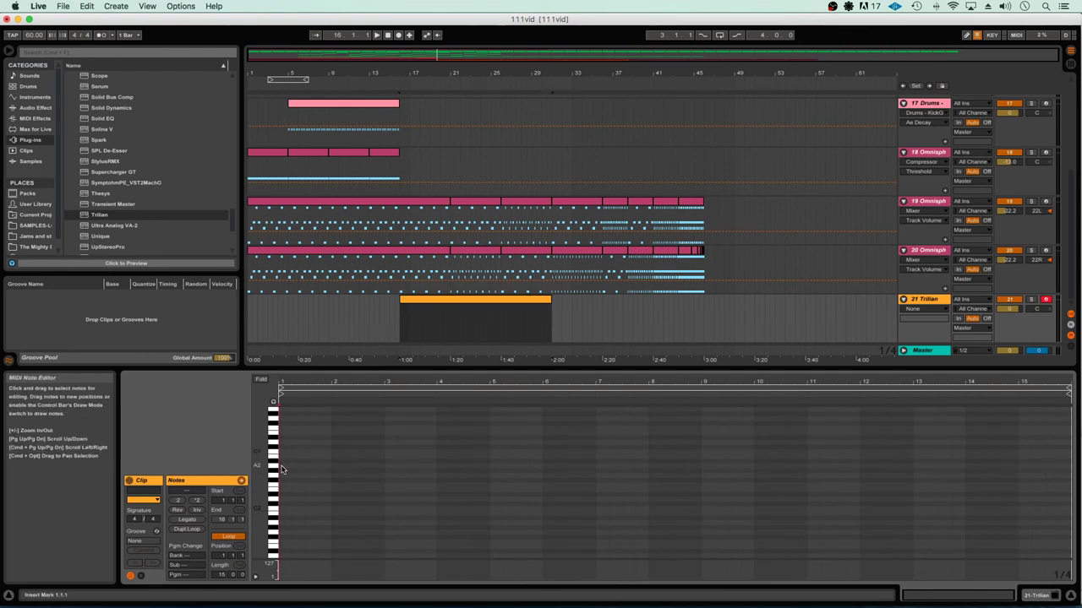
double_click(282, 469)
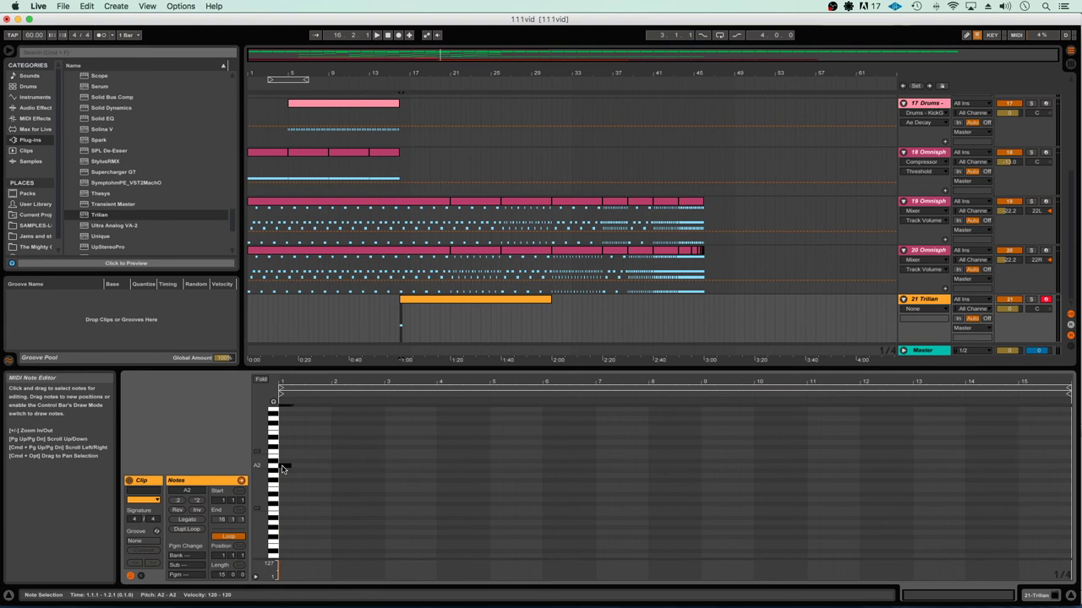
drag(296, 467, 322, 468)
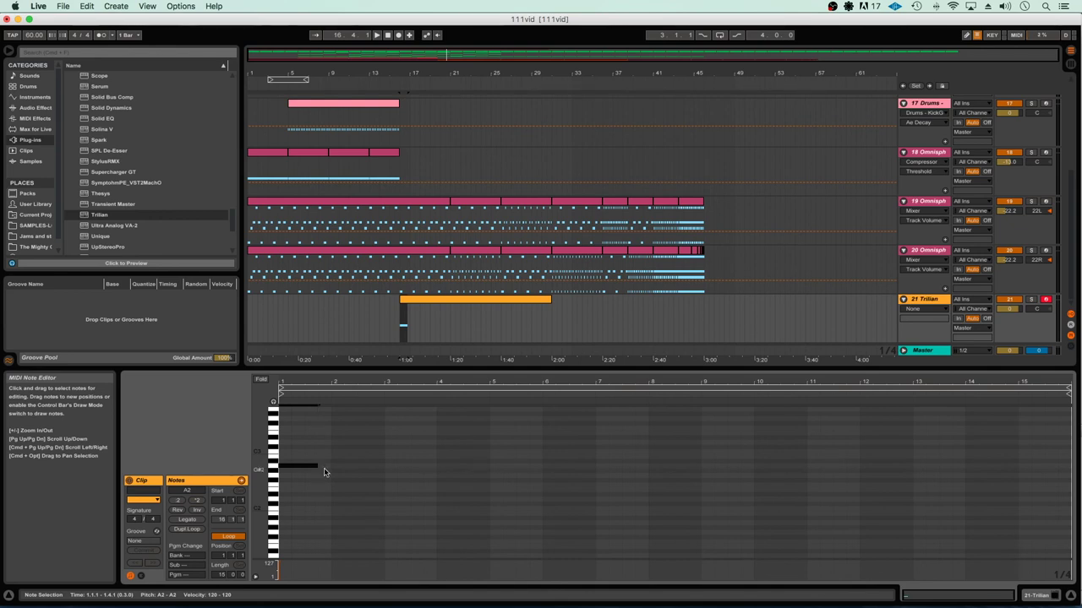
Play the new Trilian note and lower the Trilian track's volume to -4.0 dB
key(space)
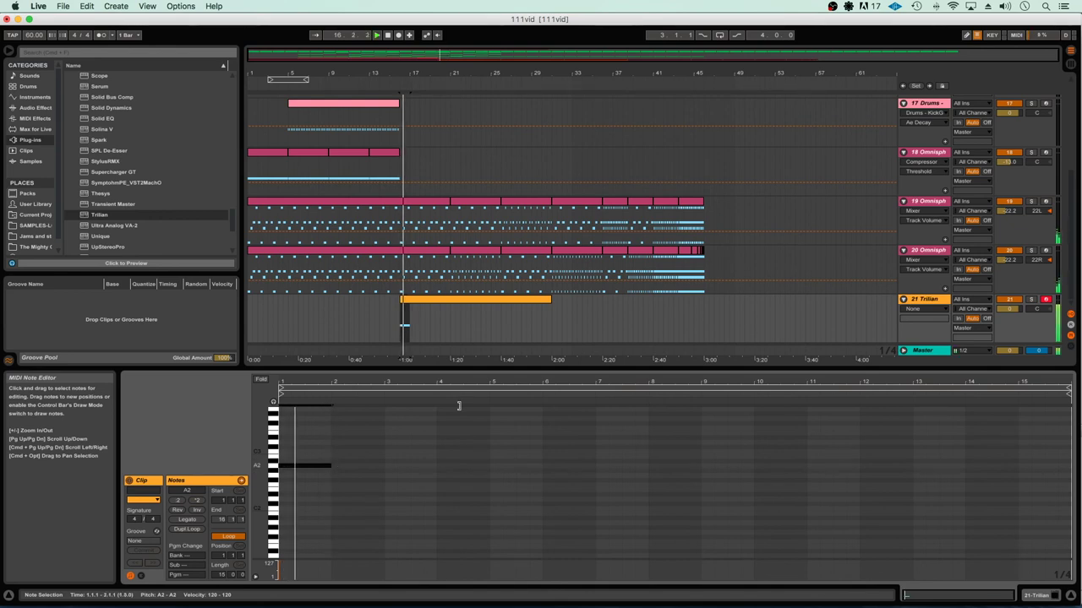
click(1010, 309)
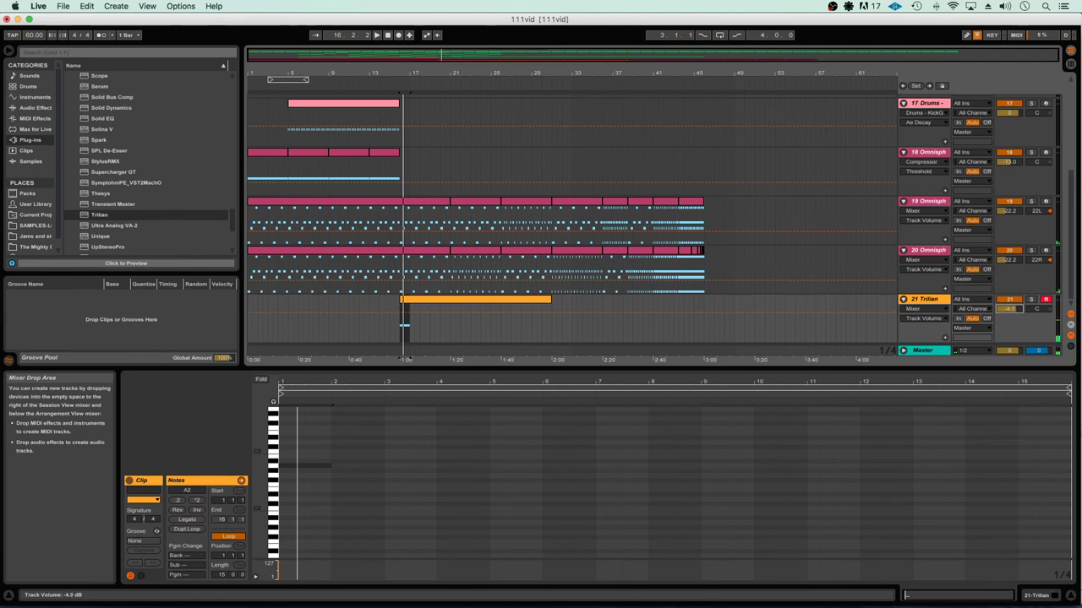
Lower the Trilian track's volume to -12.2 dB and replay the part from bar 16
drag(1010, 309, 1010, 312)
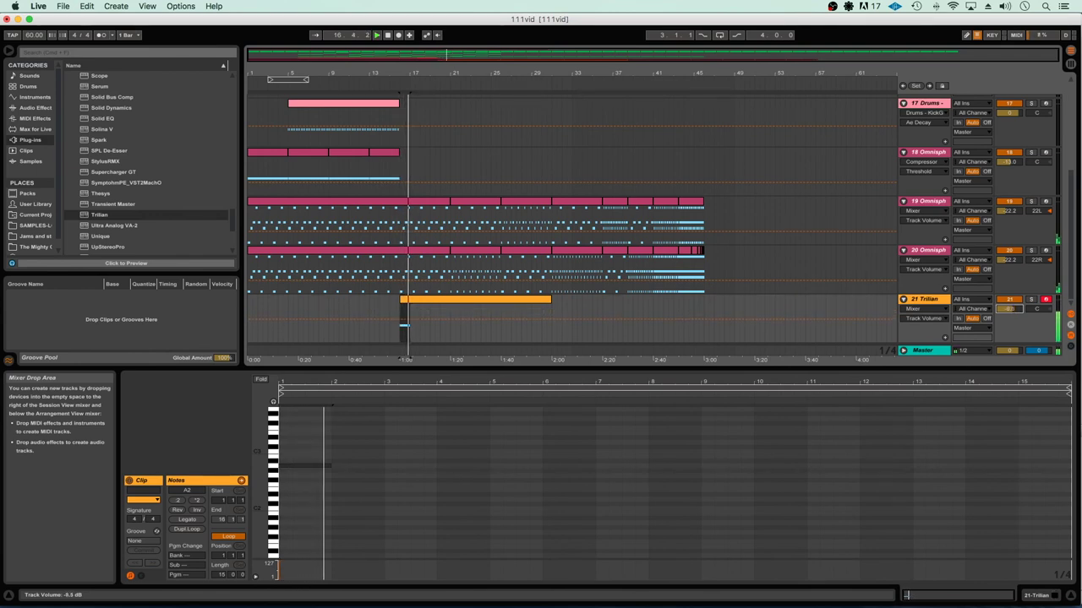
key(space)
key(space)
Copy the A2 note into bars 2 to 5 of the Trilian clip as one-bar notes F2, D2, F2 and G2
click(297, 467)
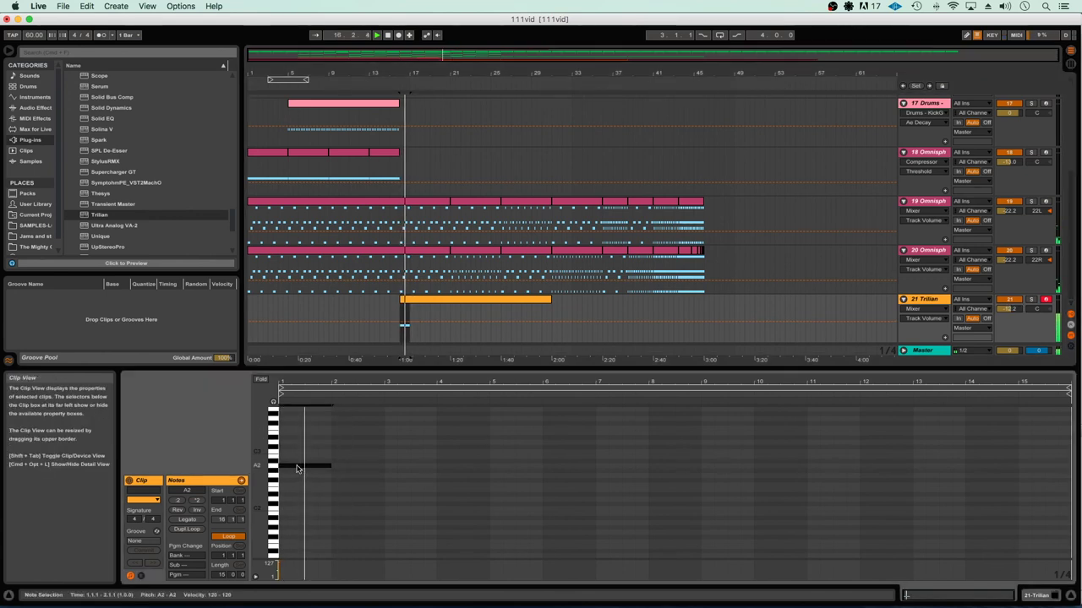
drag(298, 467, 408, 505)
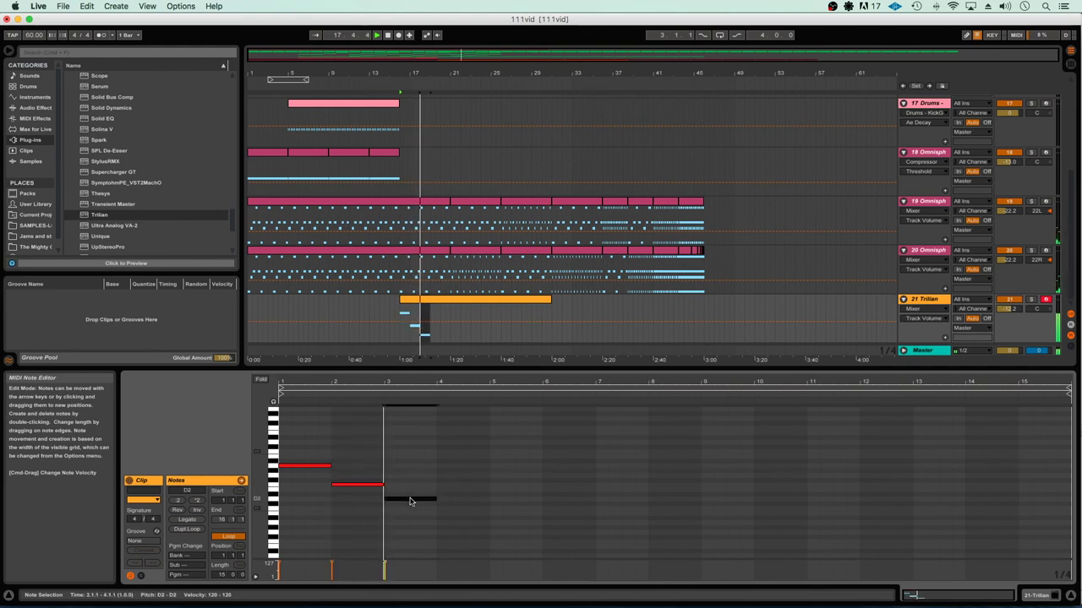
drag(409, 502, 466, 484)
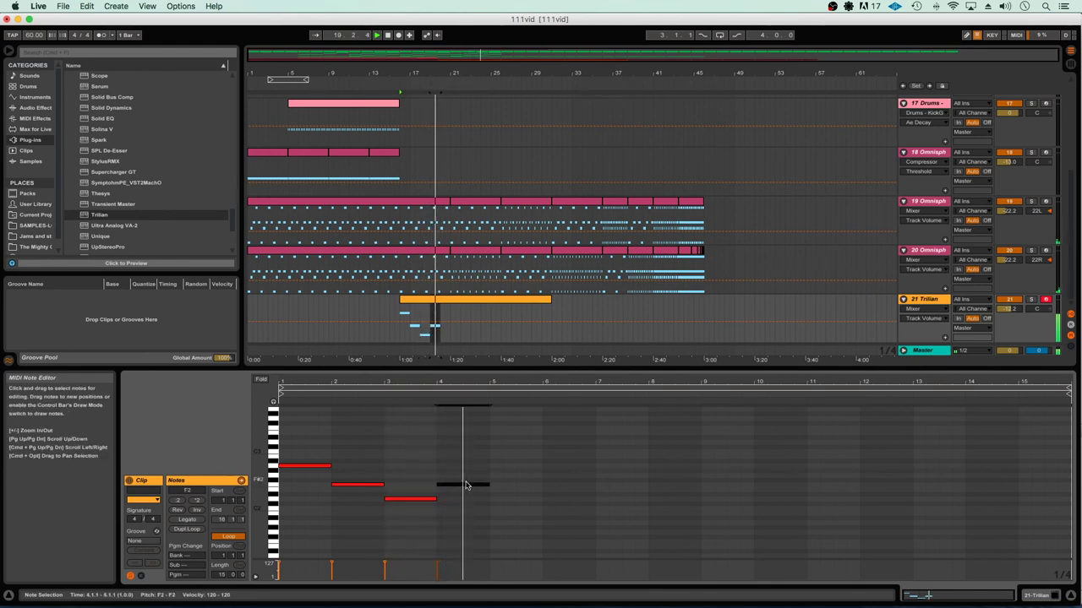
drag(464, 489, 527, 481)
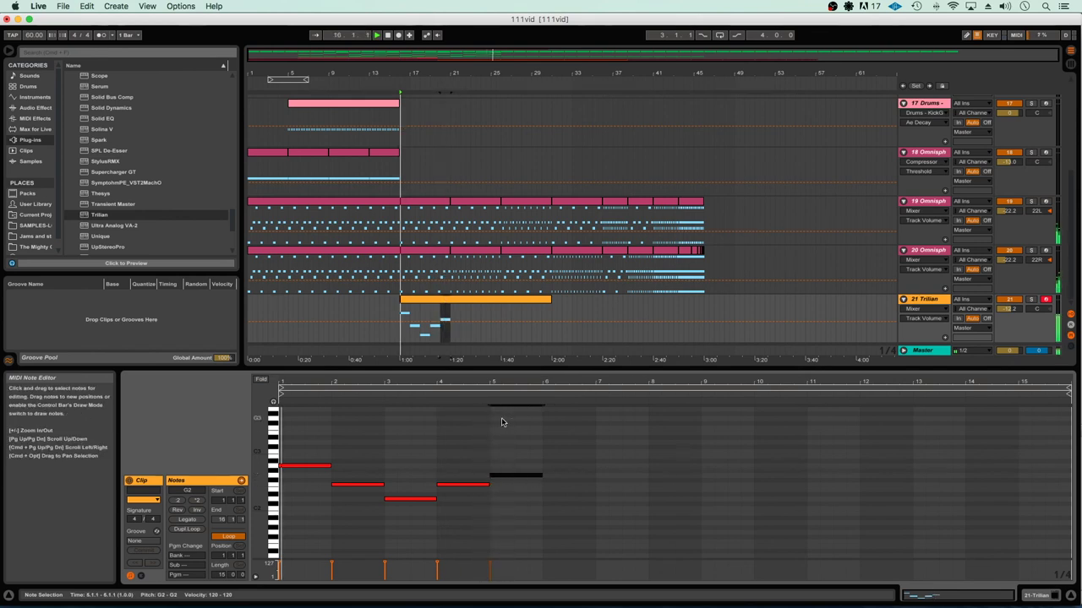
Continue the Trilian bass line with one-bar notes A2, F2, D2, C2 and E2 in bars 6 to 10
scroll(429, 459, up, 2)
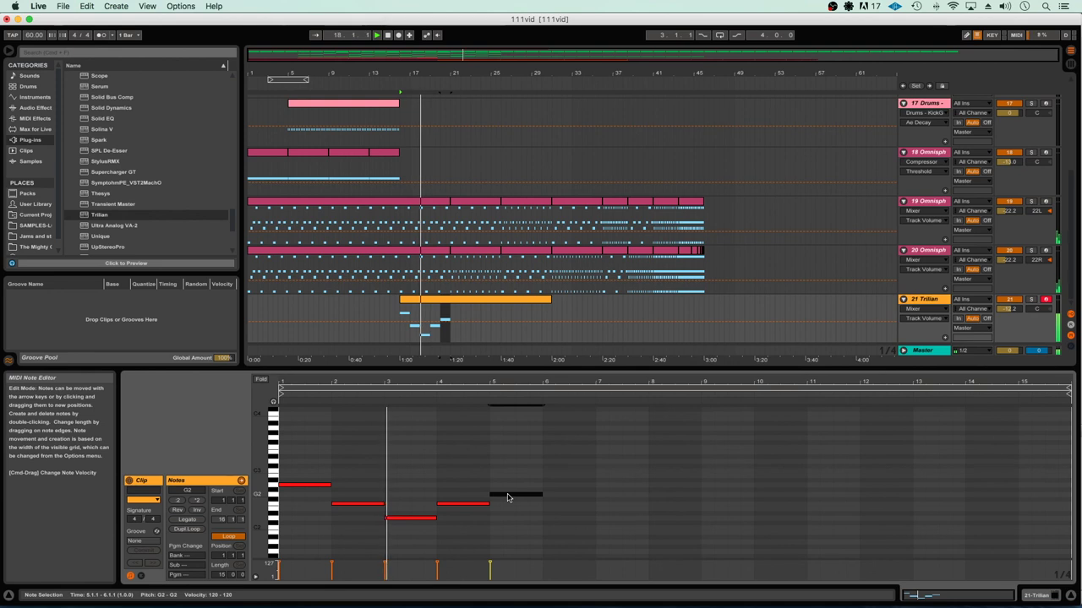
double_click(560, 486)
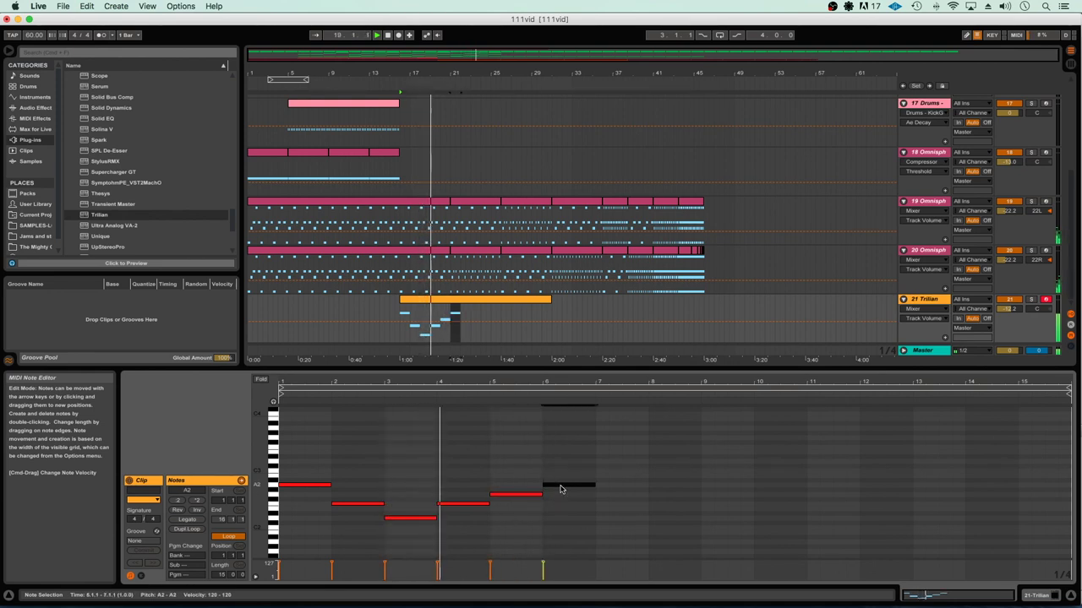
double_click(618, 496)
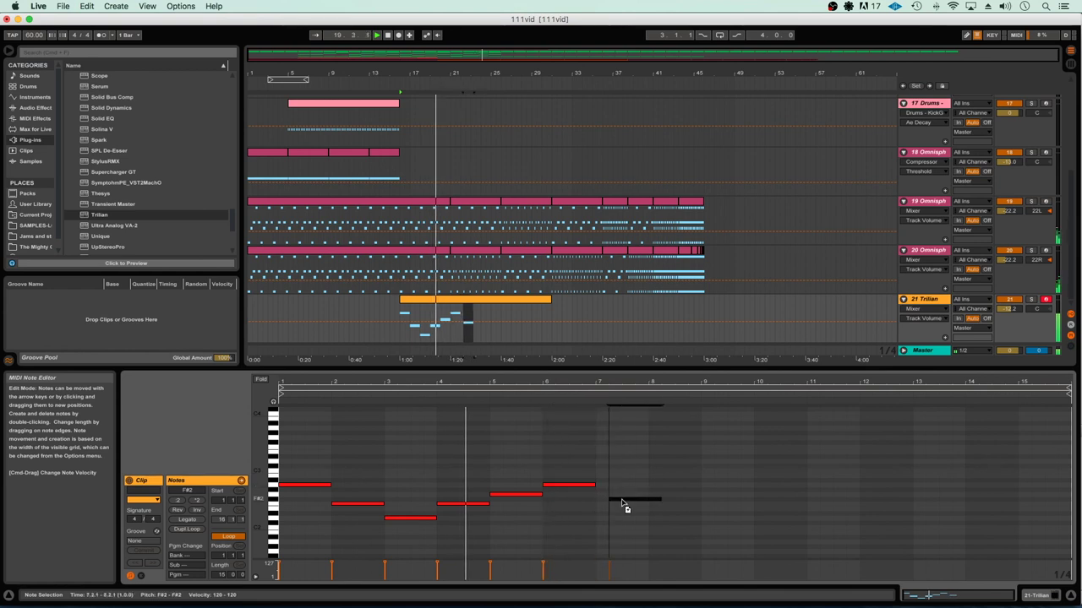
key(Down)
key(Down)
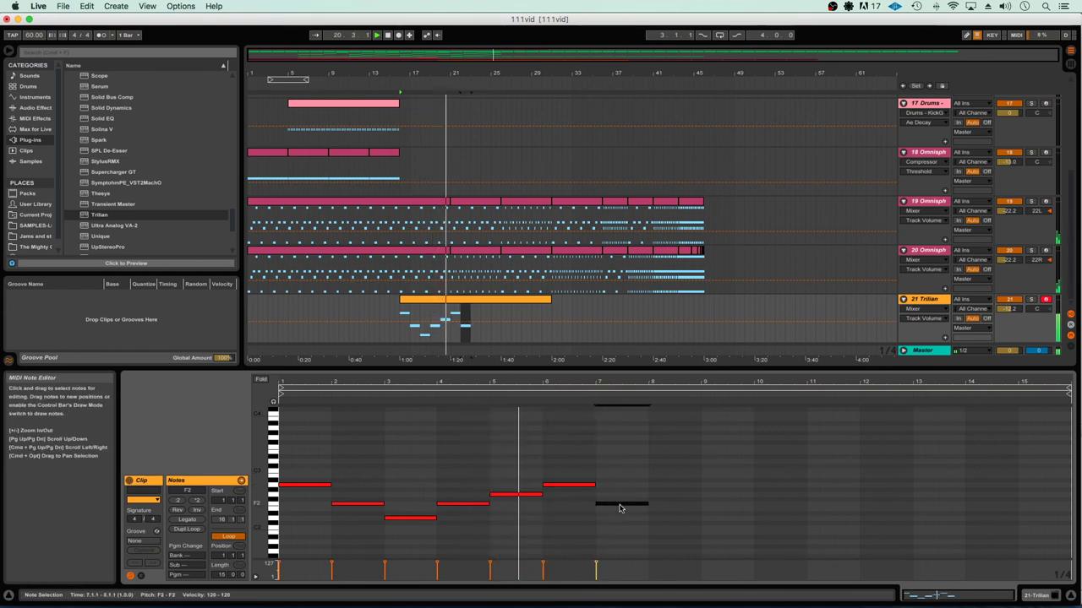
double_click(676, 519)
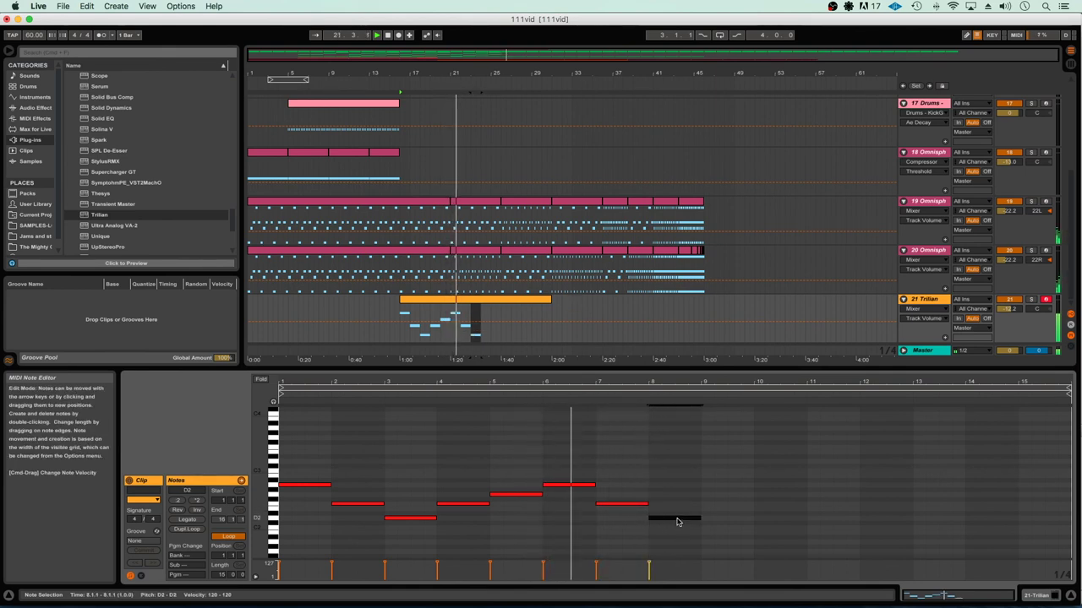
double_click(731, 528)
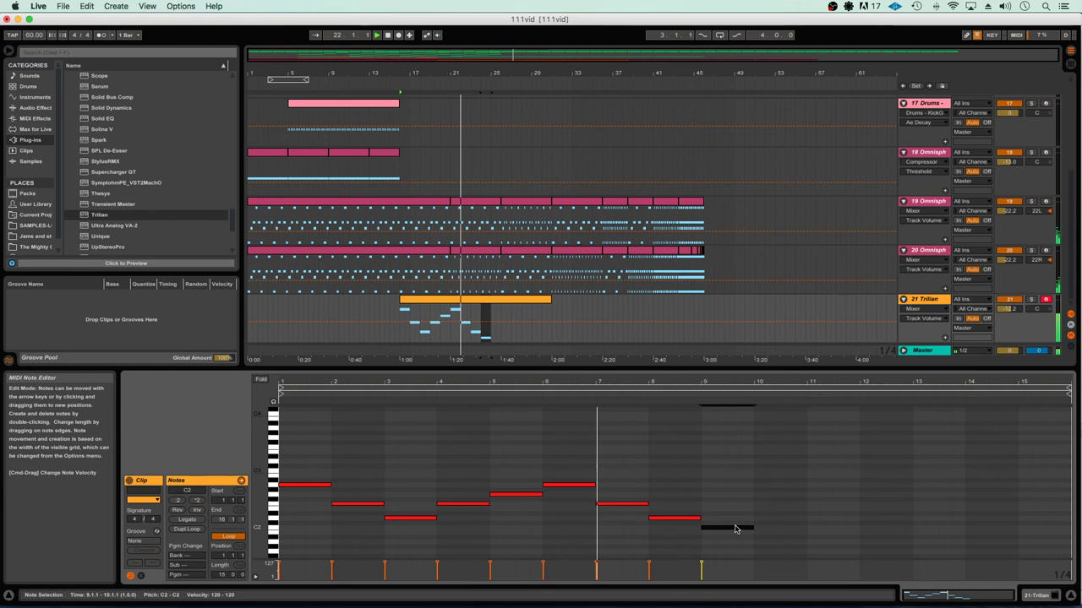
double_click(751, 518)
drag(751, 518, 792, 516)
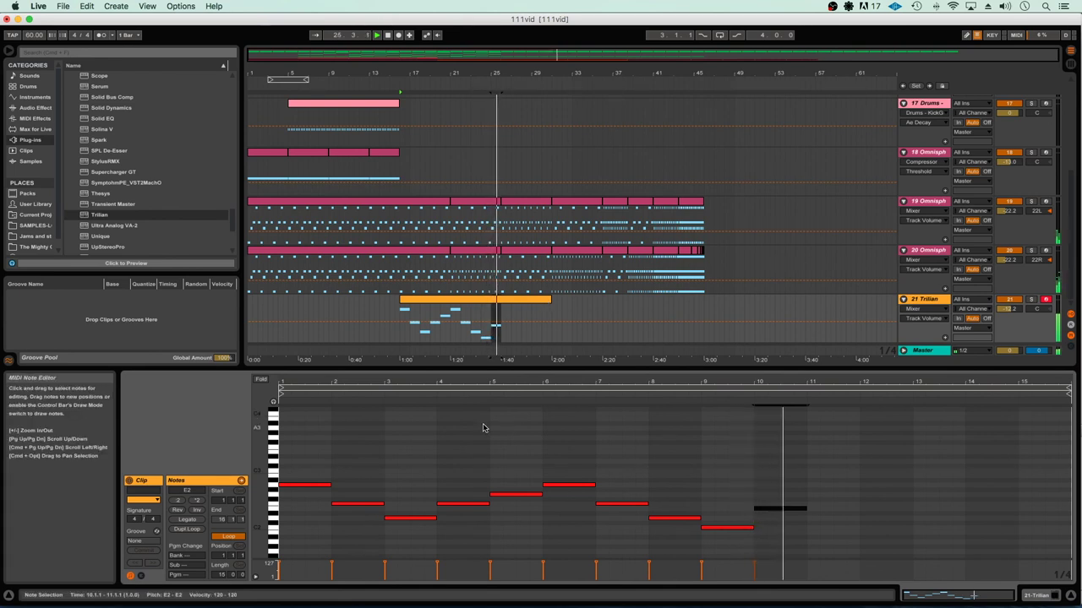
Shorten the Trilian clip to end at bar 26 and set its loop length to 10 bars
mouse_move(554, 323)
mouse_down()
mouse_move(585, 311)
mouse_move(505, 306)
mouse_up()
click(548, 306)
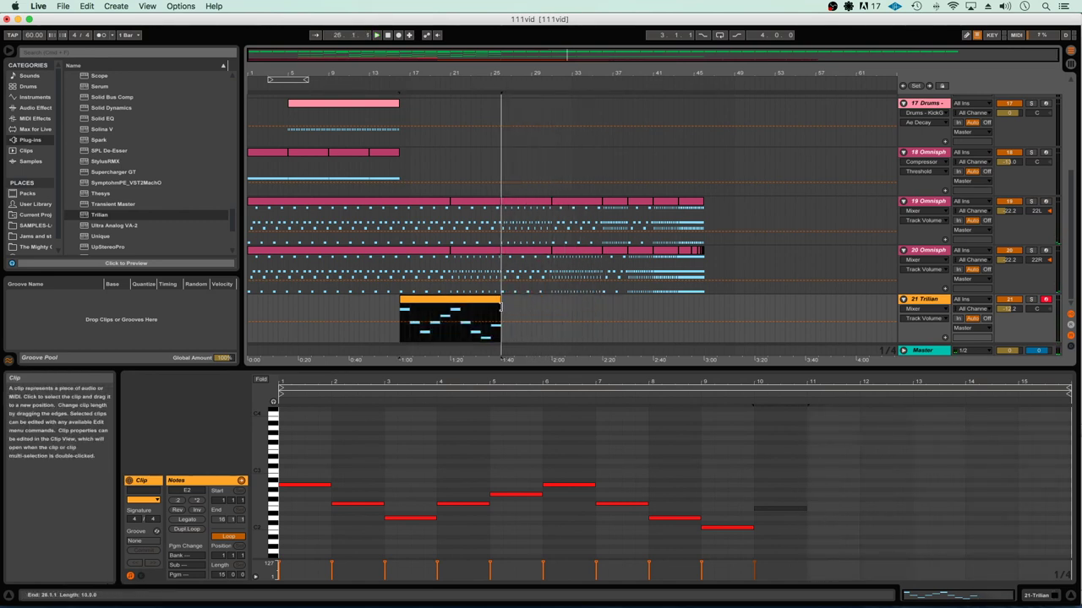
drag(1069, 390, 807, 394)
Play from bar 16, duplicate the 10-bar Trilian clip directly after itself, and select the Trilian track
click(465, 302)
key(space)
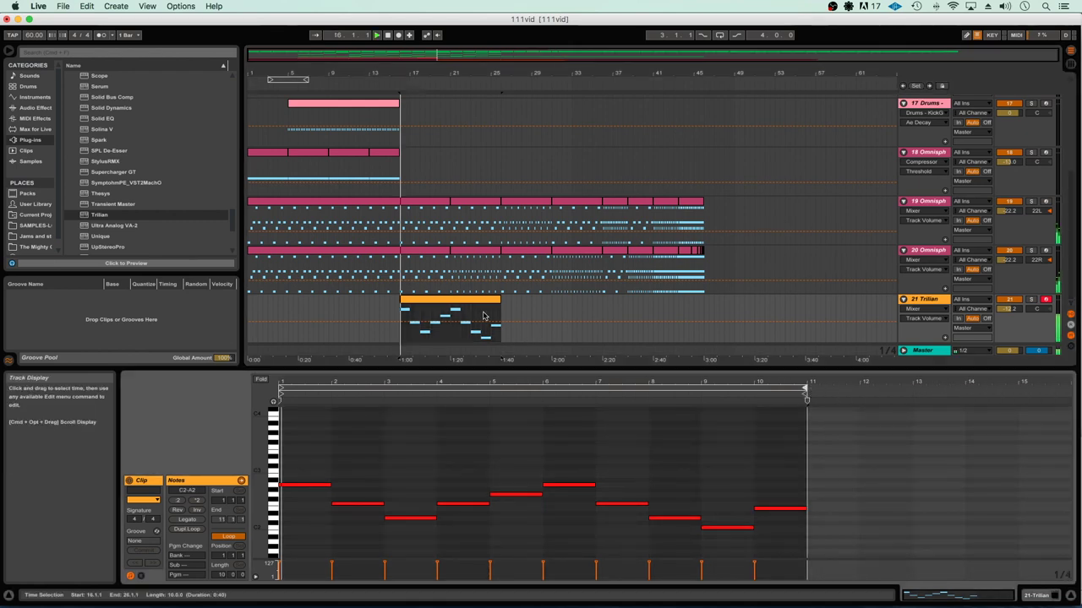
key(super+d)
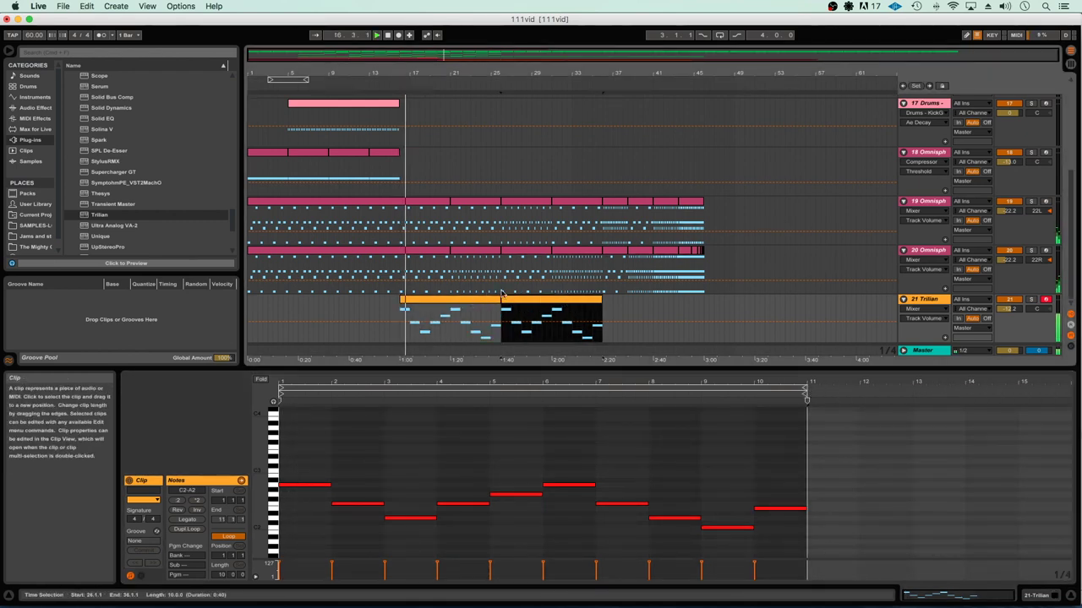
click(888, 291)
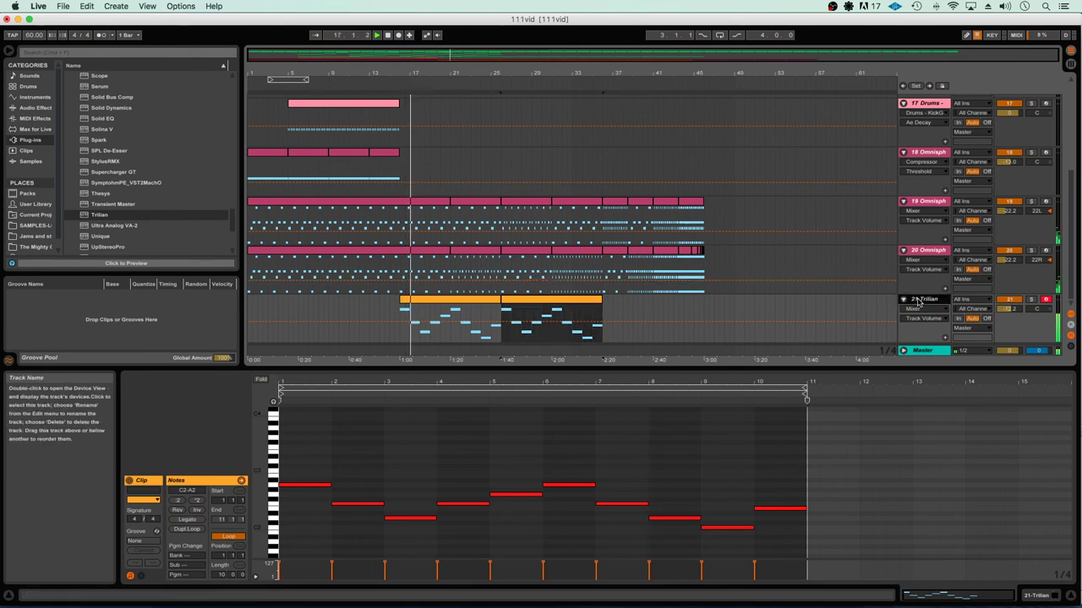